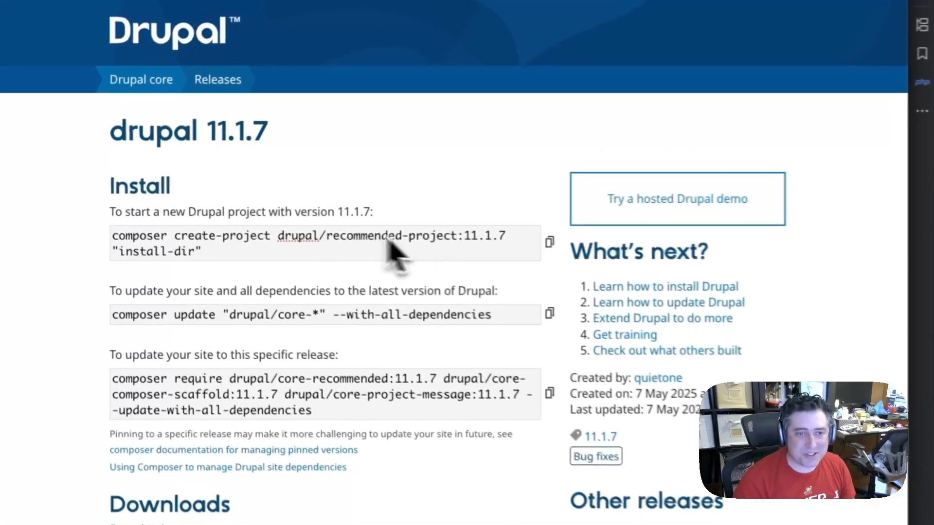
Create a new Drupal project from drupal/recommended-project:11.1.7 in a directory named demo4, using the Composer command from the release page
click(284, 204)
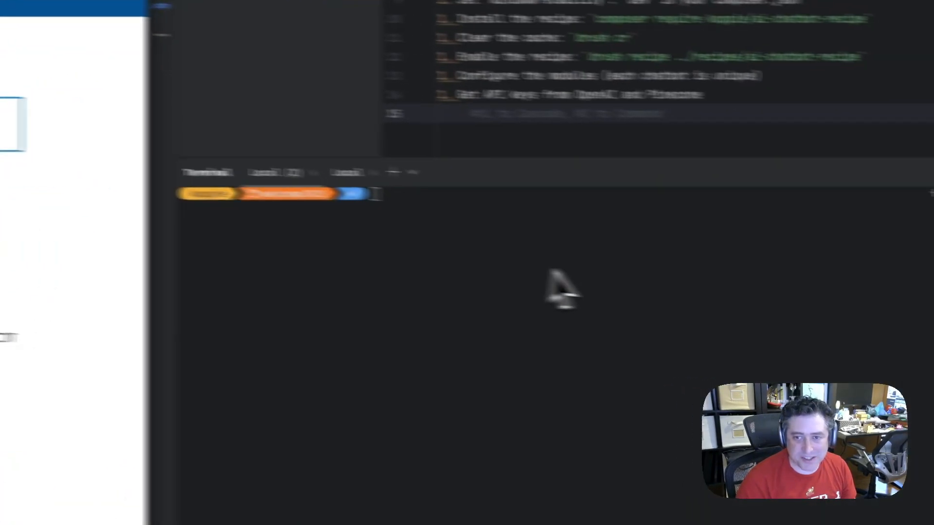
key(super+v)
key(BackSpace)
key(BackSpace)
key(BackSpace)
key(BackSpace)
key(BackSpace)
key(BackSpace)
key(BackSpace)
key(BackSpace)
key(BackSpace)
key(BackSpace)
key(BackSpace)
key(BackSpace)
key(BackSpace)
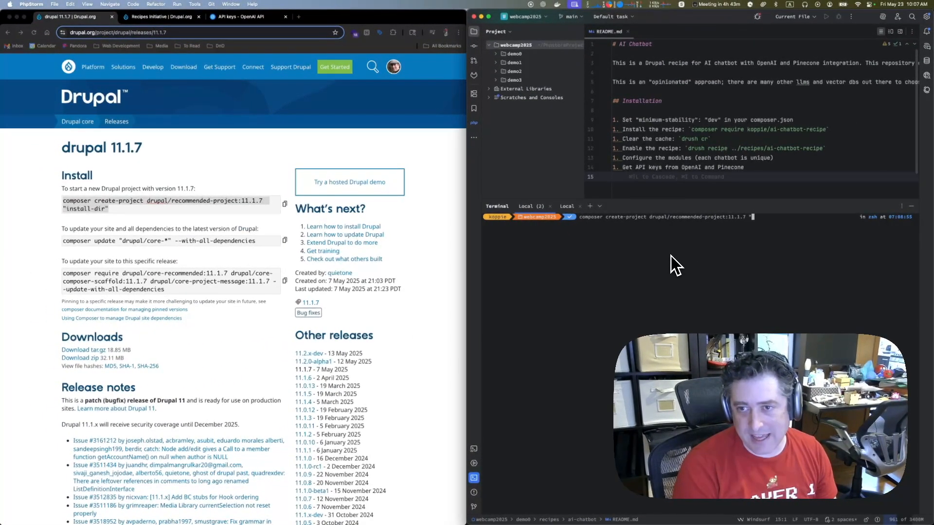
text(dem)
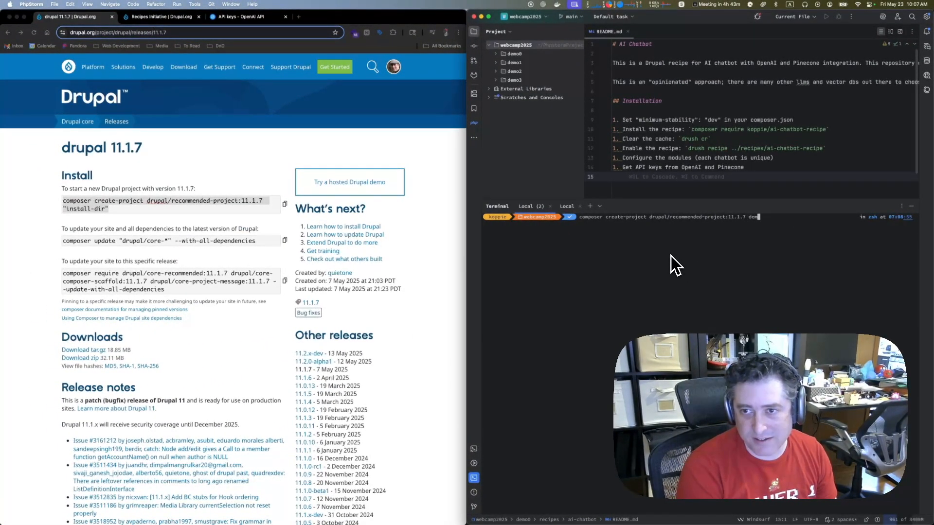
text(o4)
key(Return)
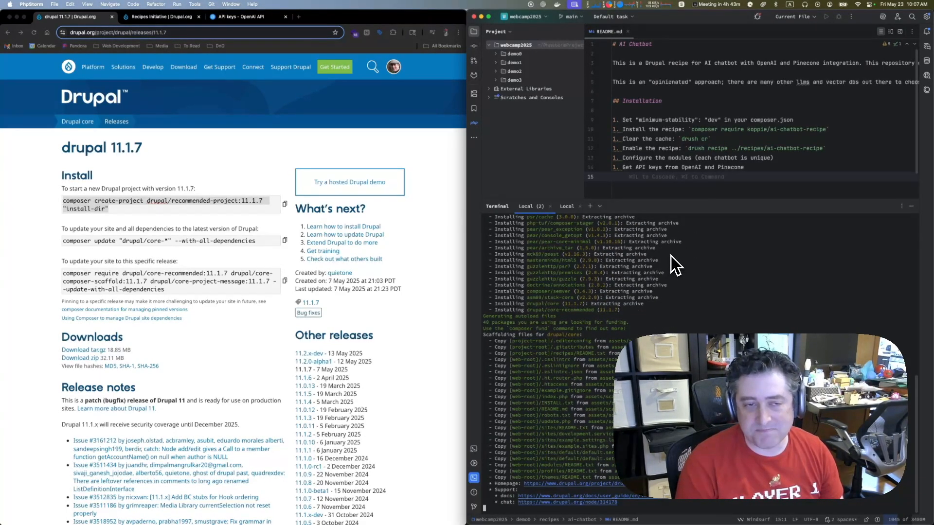
Change into the demo4 directory and configure it with ddev config, accepting the default project name, docroot and project type
text(cd demo)
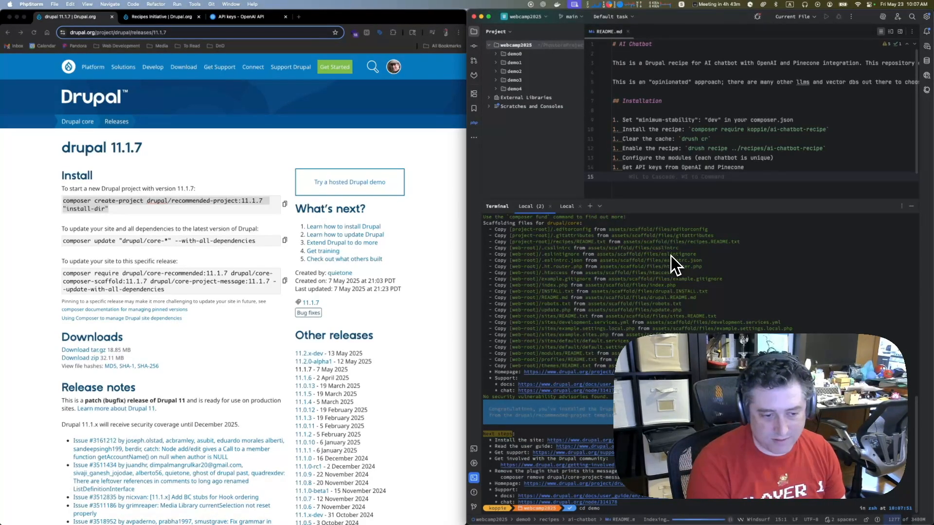
text(4)
key(Return)
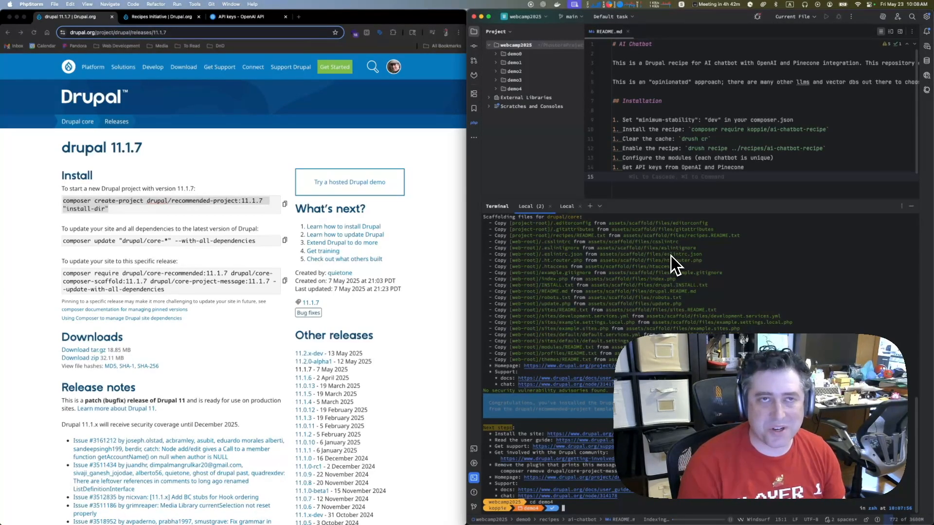
text(dd)
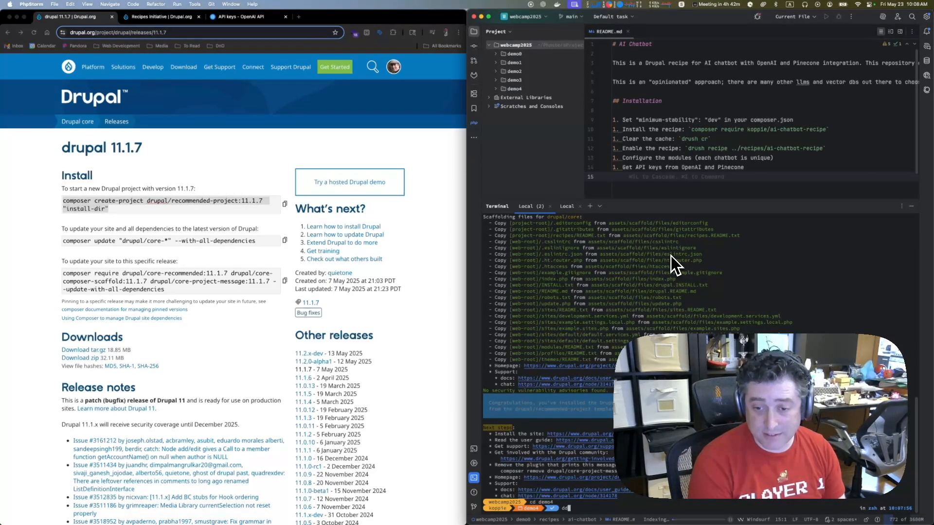
text(ev config)
key(Return)
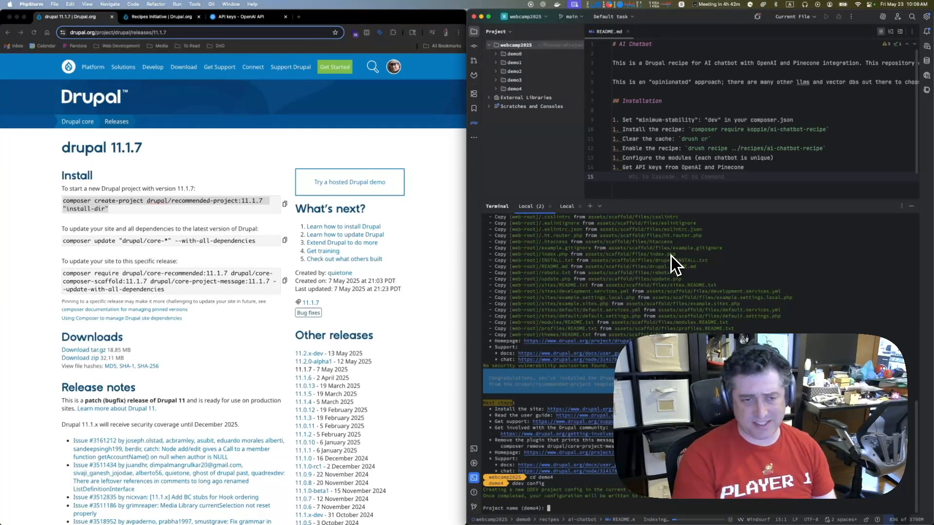
key(Return)
key(Return)
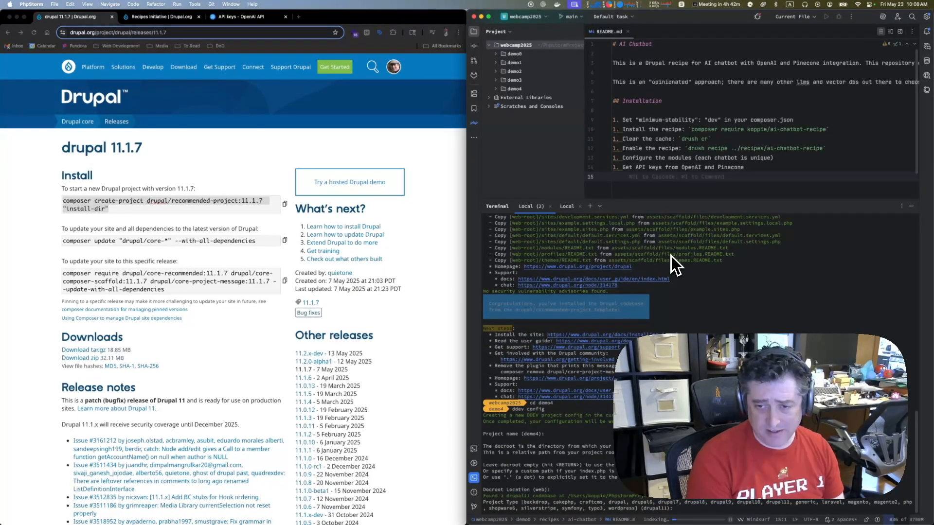
key(Return)
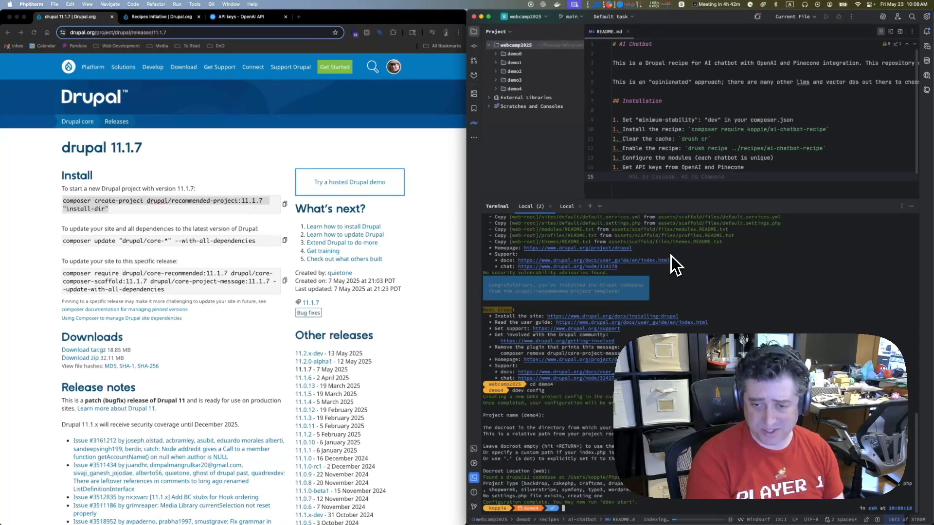
text(ddev start)
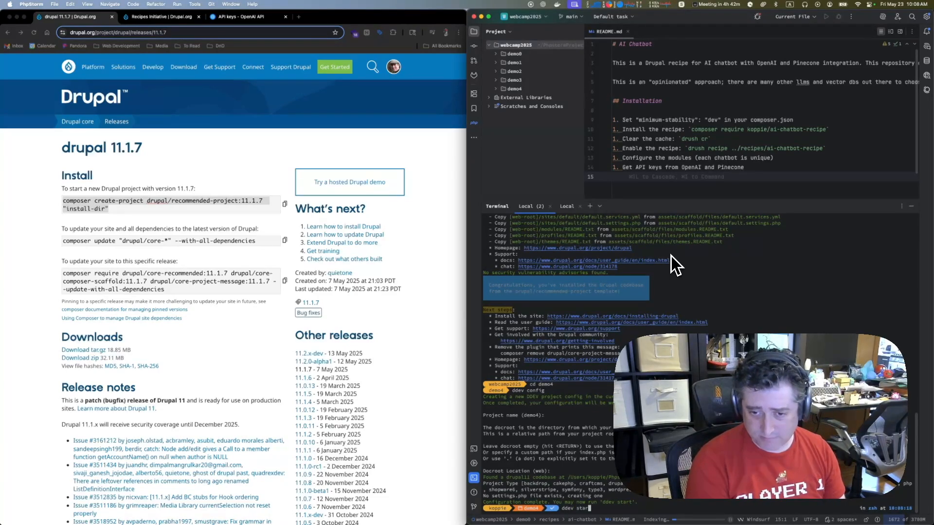
key(Return)
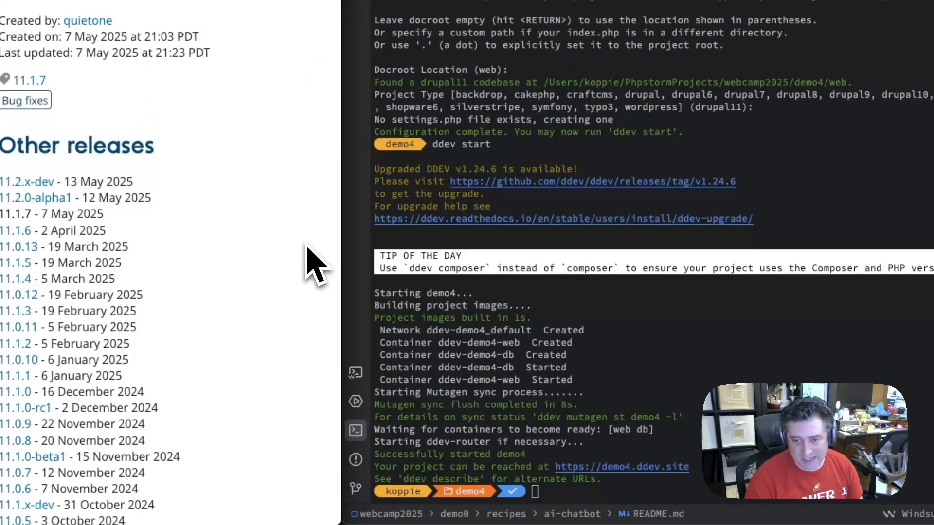
super+click(643, 468)
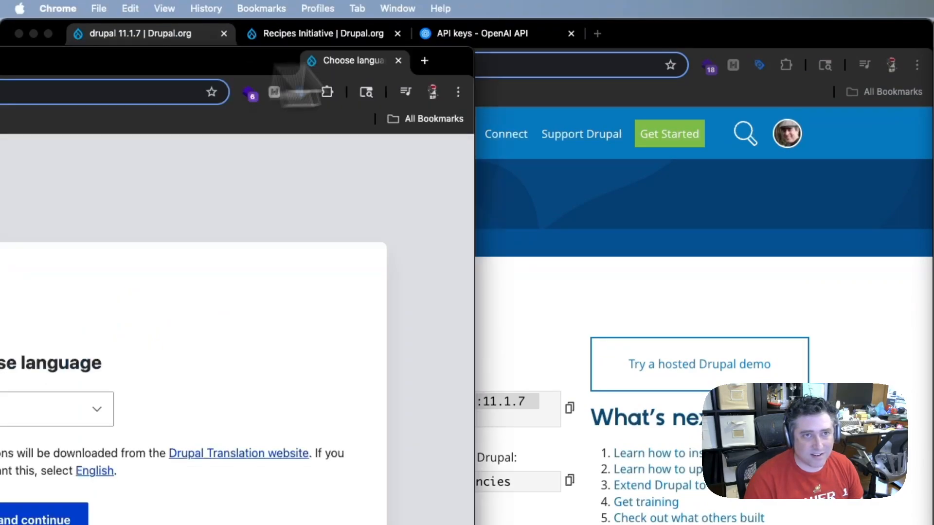
drag(293, 67, 325, 55)
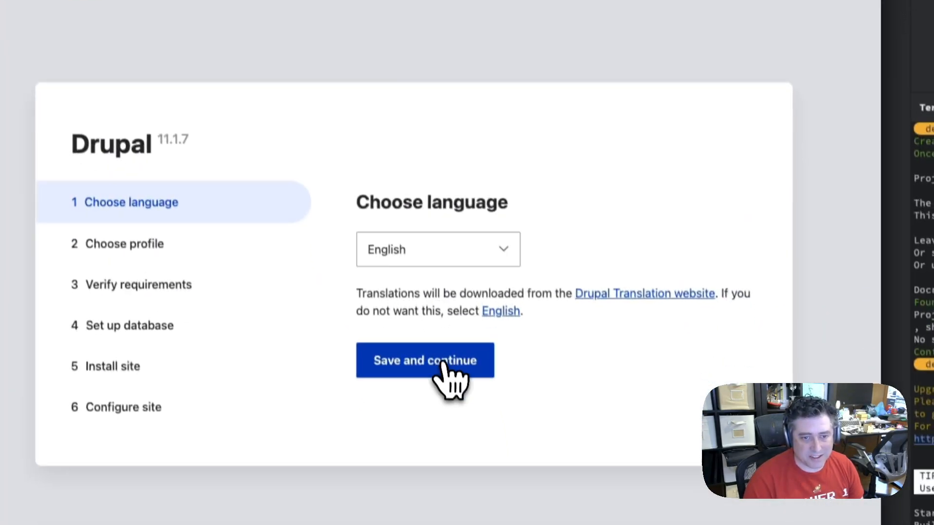
Accept the default installer language and install Drupal with the Demo: Umami Food Magazine (Experimental) profile
click(444, 367)
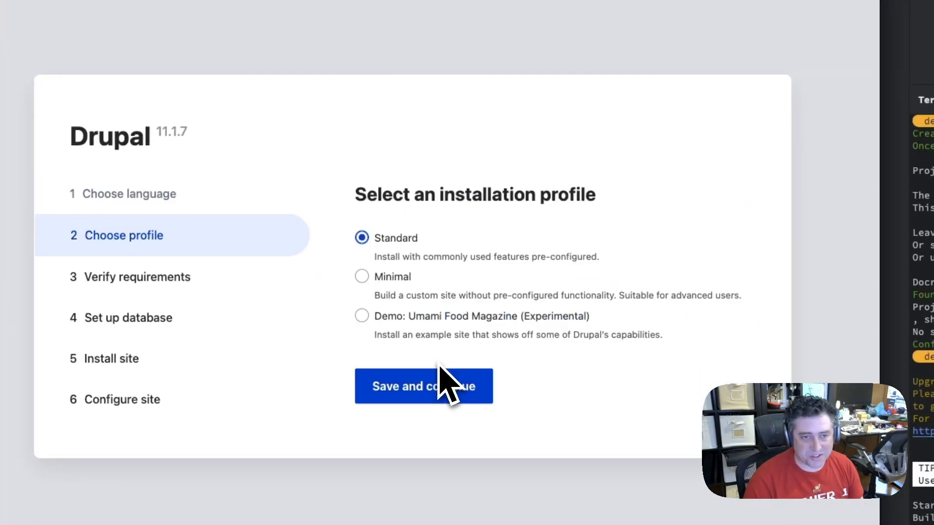
click(433, 317)
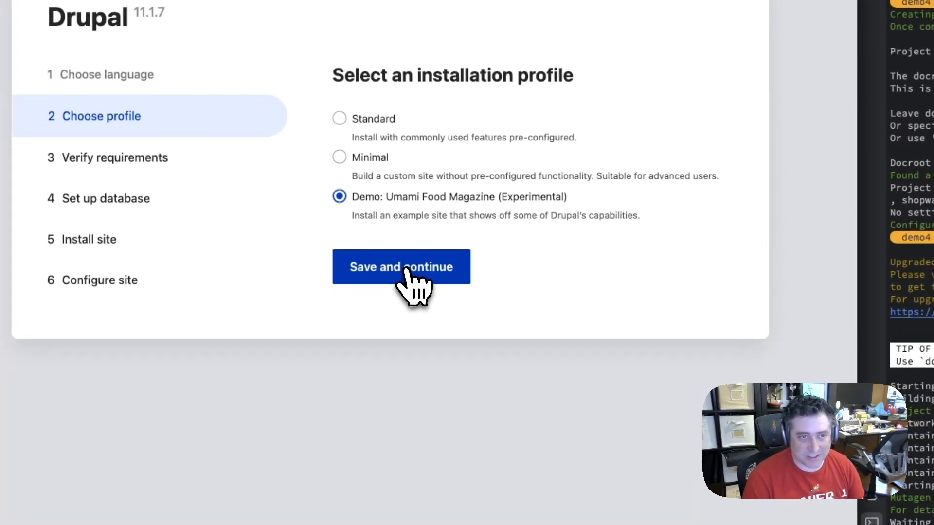
click(406, 270)
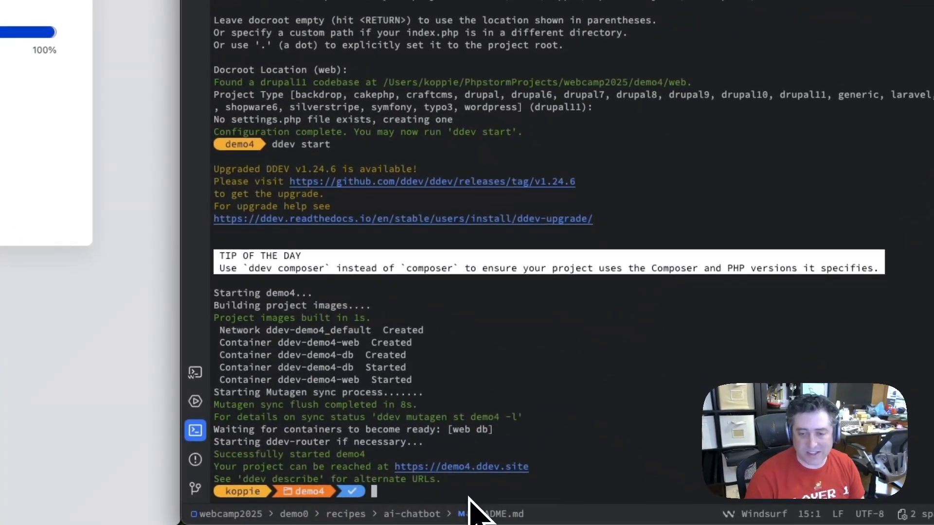
Add Drush to the demo4 project by running ddev composer require drush/drush in the terminal
text(ddev com)
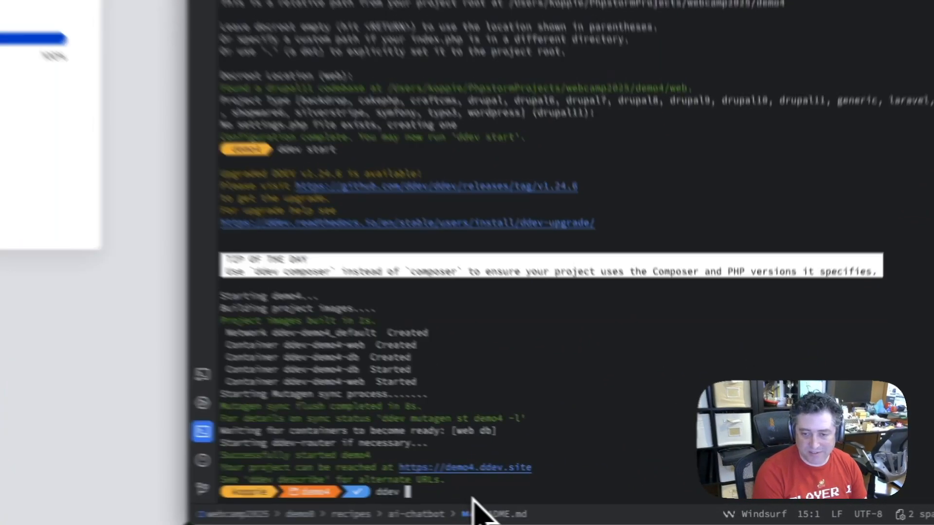
text(poser )
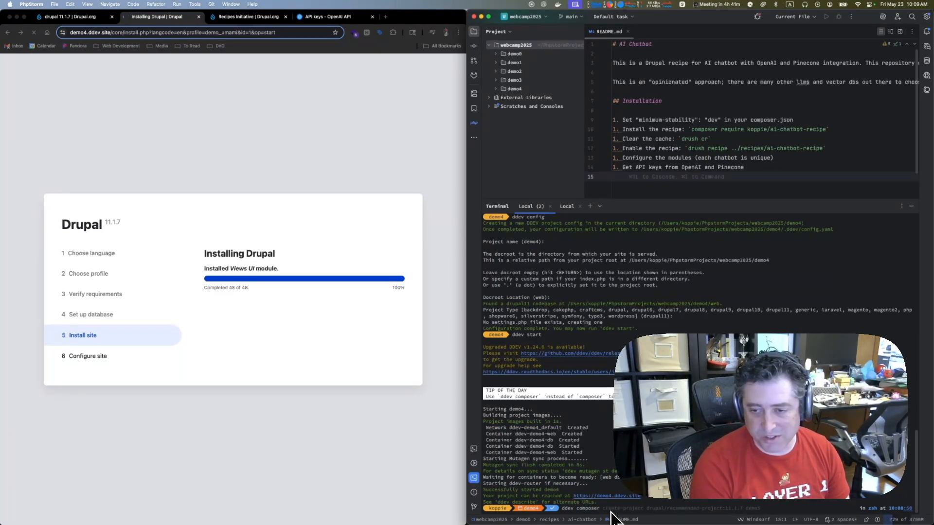
text(require )
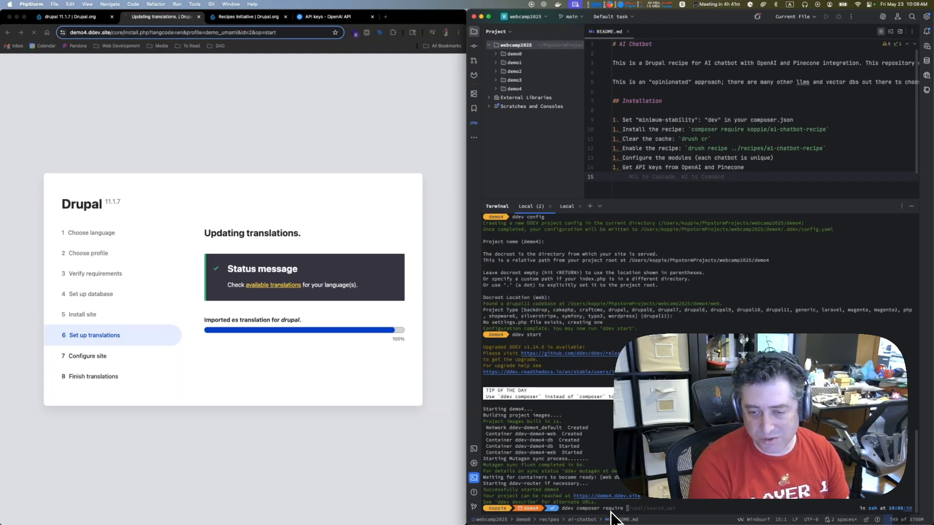
text(drush/drush)
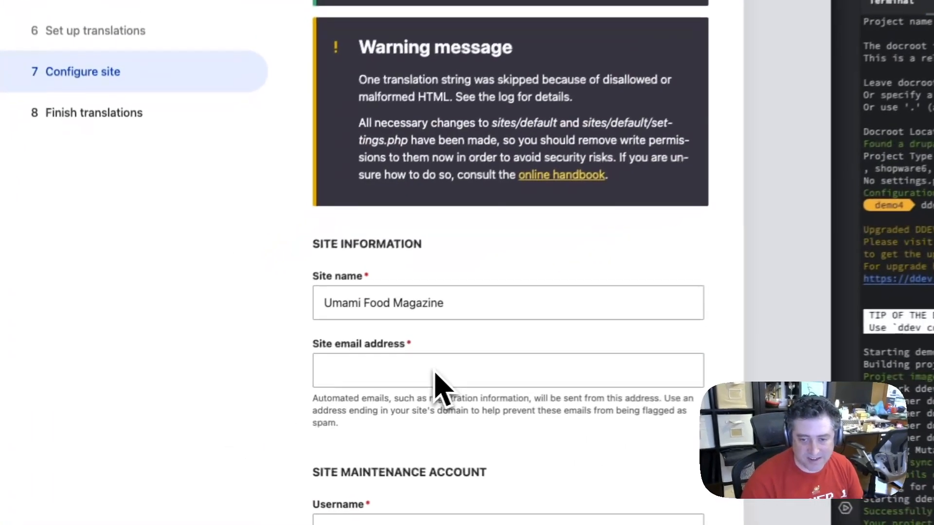
Fill in the site email address and the maintenance account's username in the Configure site form
click(275, 392)
click(437, 411)
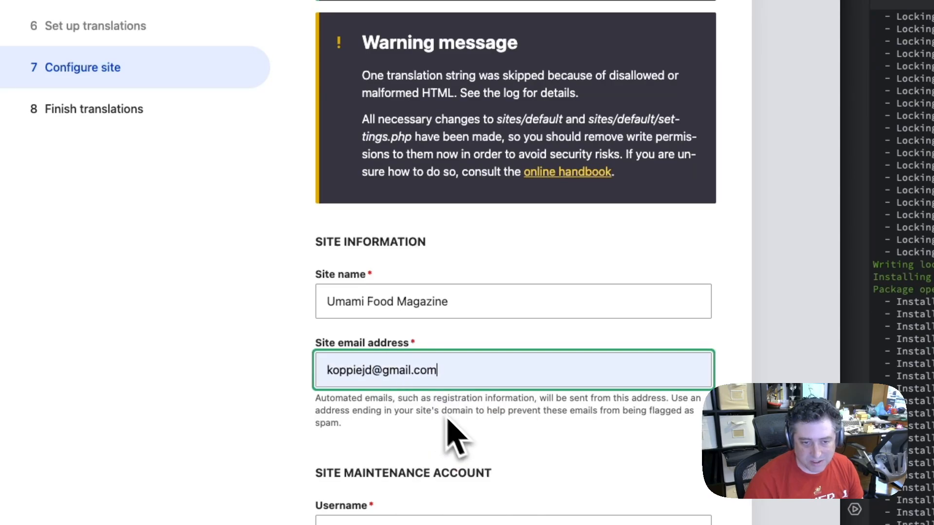
scroll(511, 523, down, 10)
click(510, 66)
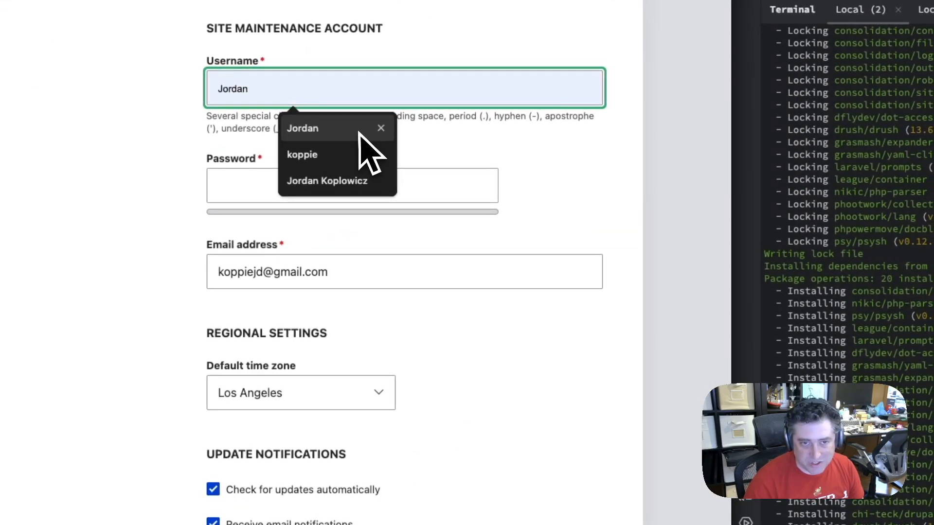
click(373, 130)
Fill in the maintenance account's password and its confirmation with the browser's suggested strong password
click(354, 180)
click(346, 311)
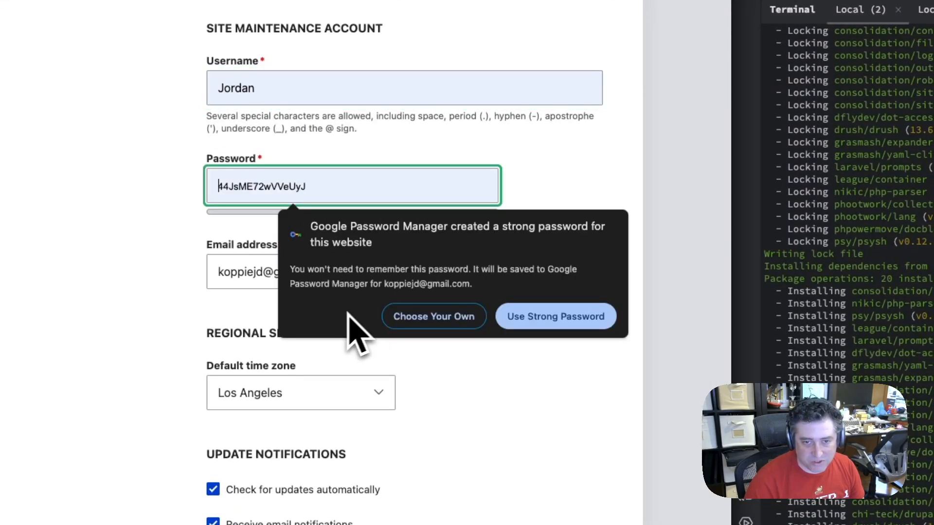
click(587, 322)
click(590, 335)
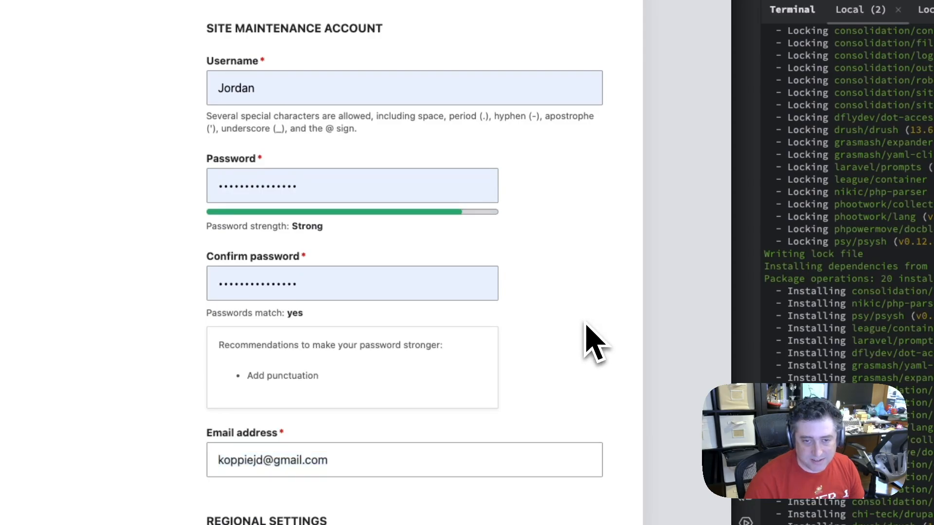
Disable Receive email notifications, submit the site configuration and dismiss the browser's saved-password notice
scroll(590, 350, down, 5)
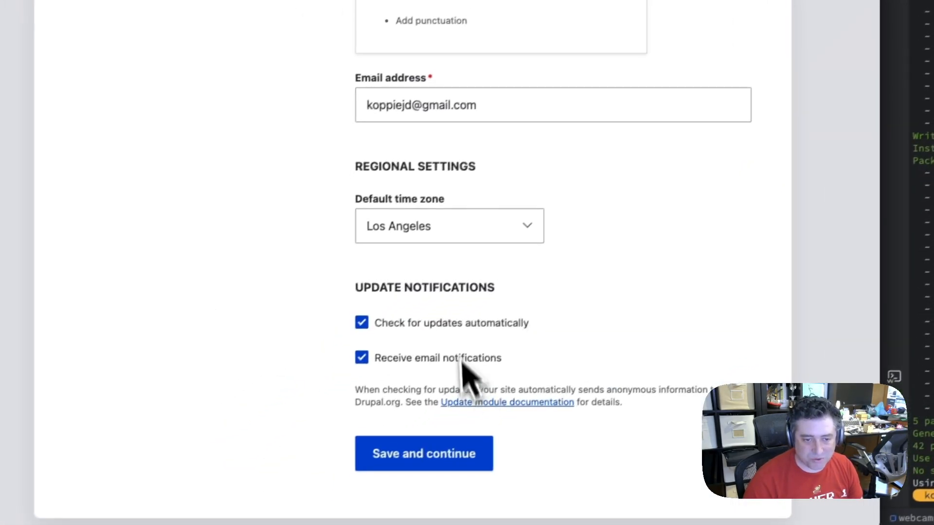
click(400, 358)
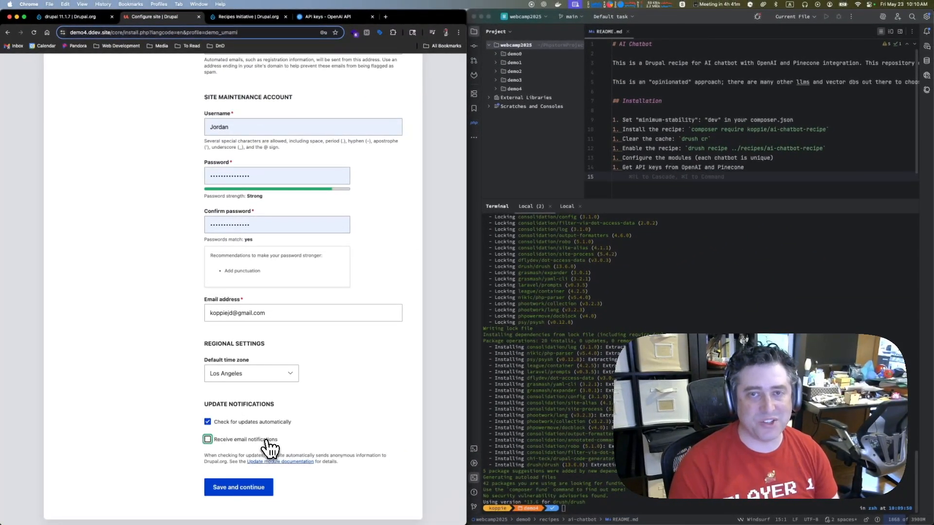
click(258, 487)
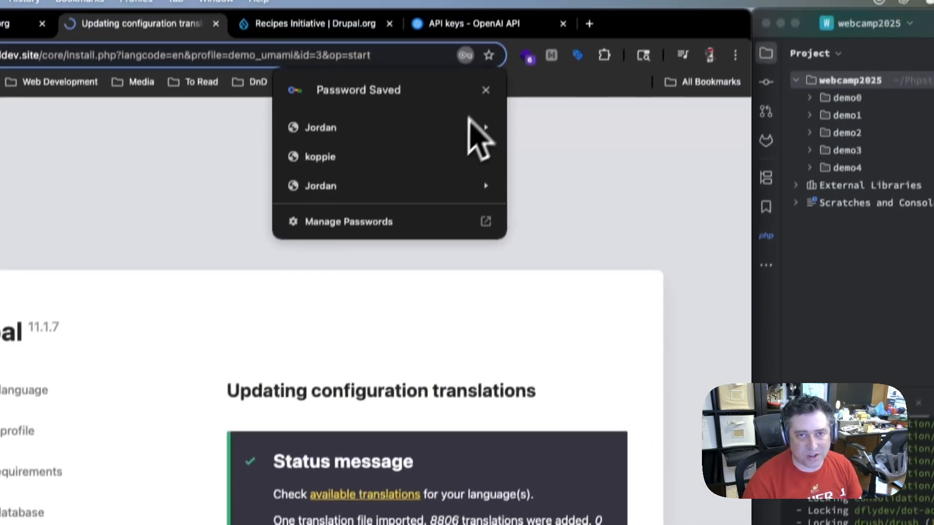
click(484, 100)
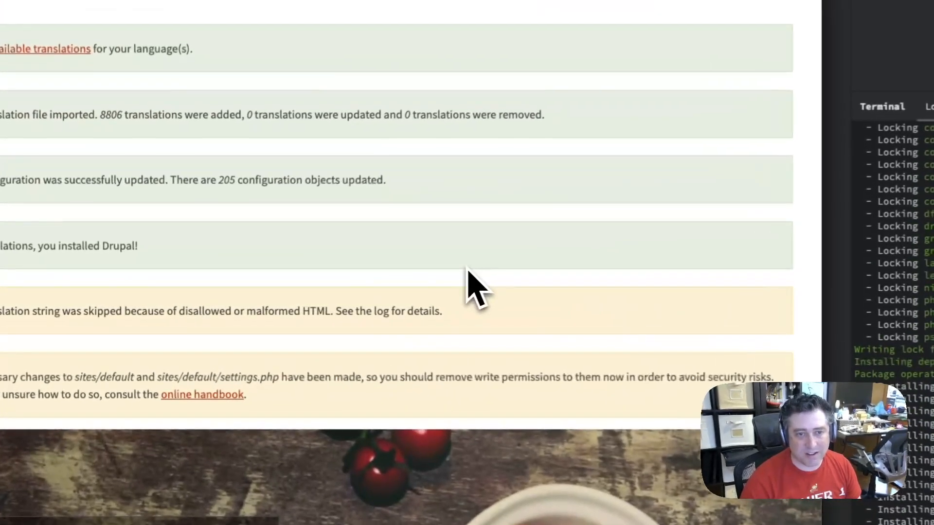
Look over the home page of the newly installed Umami Food Magazine site and its featured recipes
scroll(484, 281, down, 10)
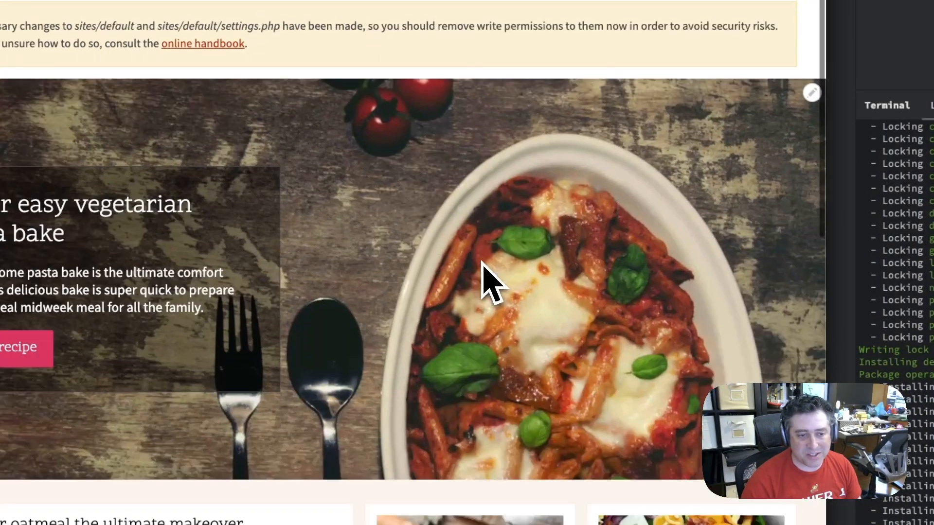
scroll(489, 283, up, 2)
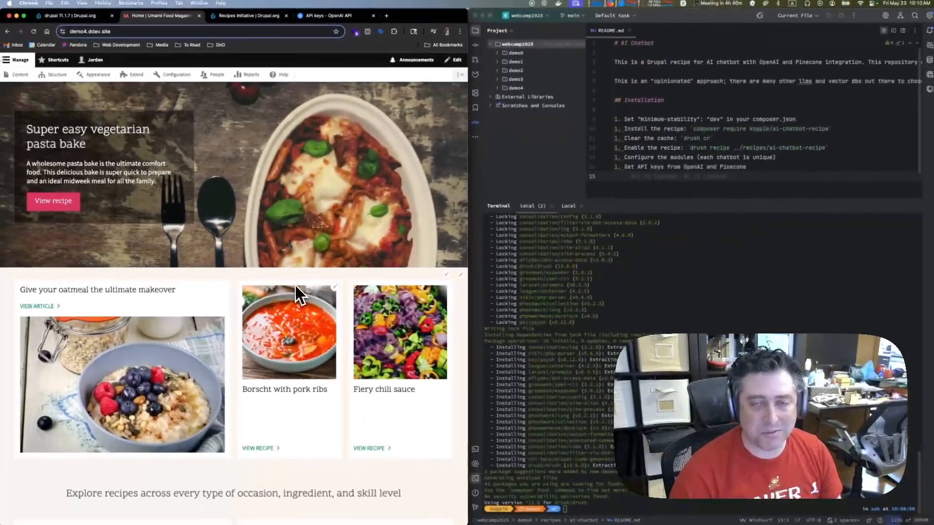
scroll(535, 335, down, 2)
scroll(335, 340, down, 12)
scroll(335, 341, up, 11)
scroll(335, 340, up, 3)
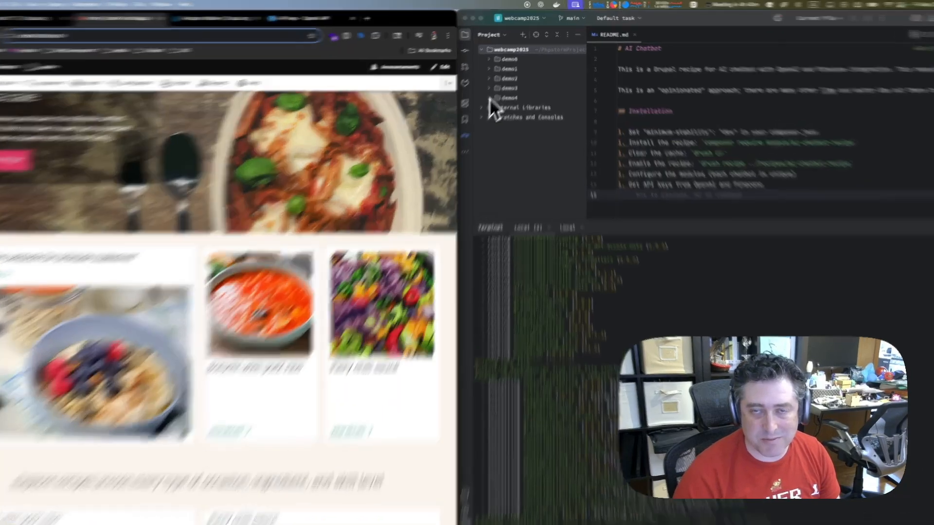
Open composer.json from the demo4 project folder in the code editor and go to its stability and config settings
click(489, 98)
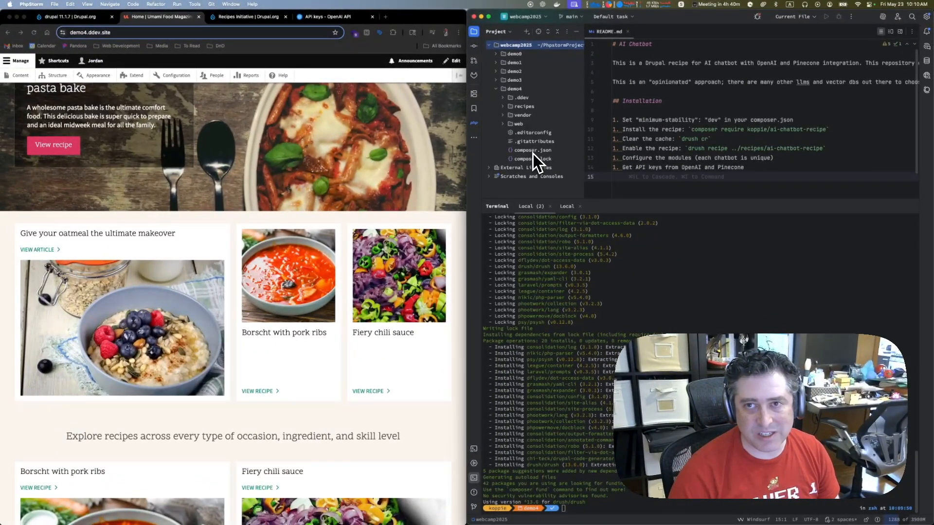
double_click(533, 153)
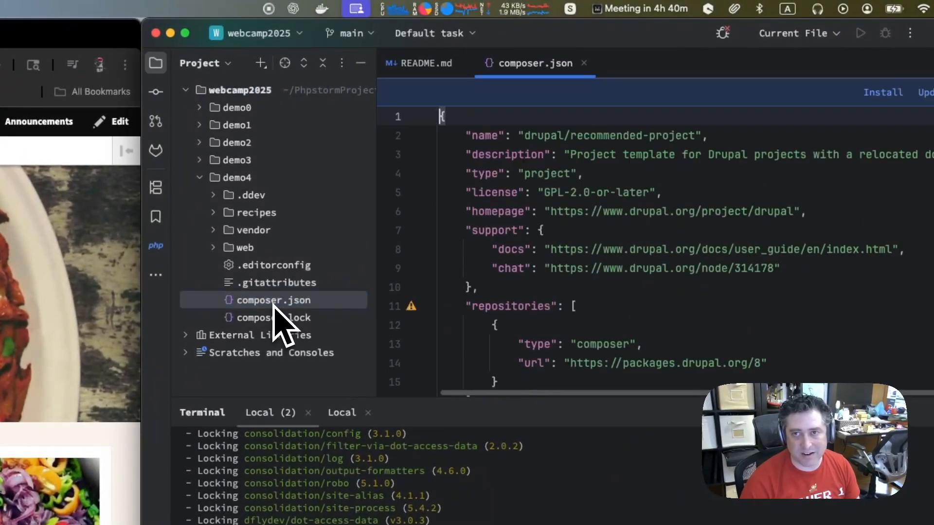
scroll(551, 284, down, 8)
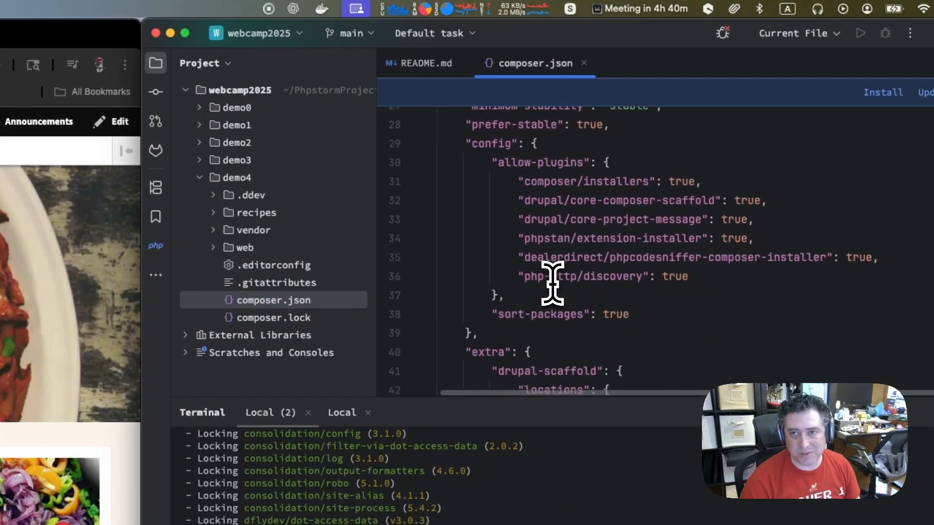
Set the minimum-stability value in demo4's composer.json to "dev"
scroll(552, 284, up, 1)
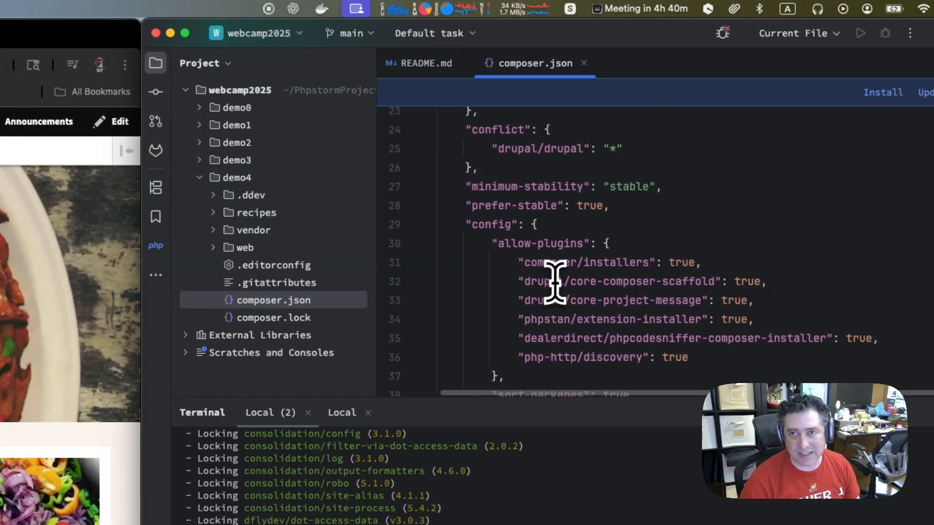
double_click(621, 186)
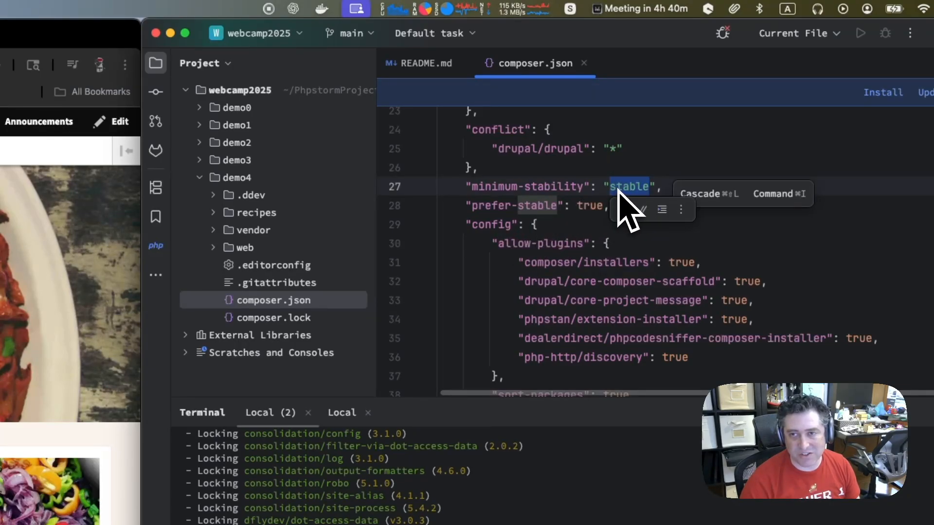
text(dev)
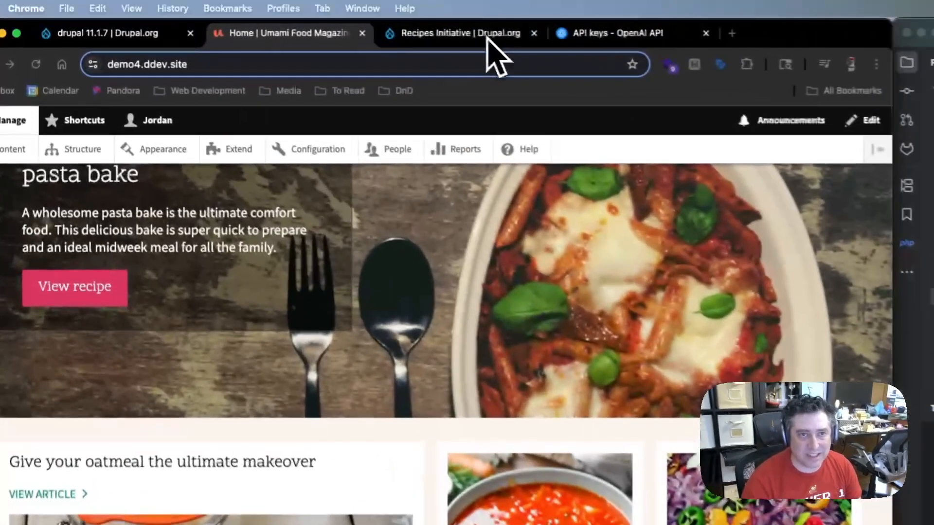
Switch to Chrome and view the Recipes Initiative project page on drupal.org
click(260, 17)
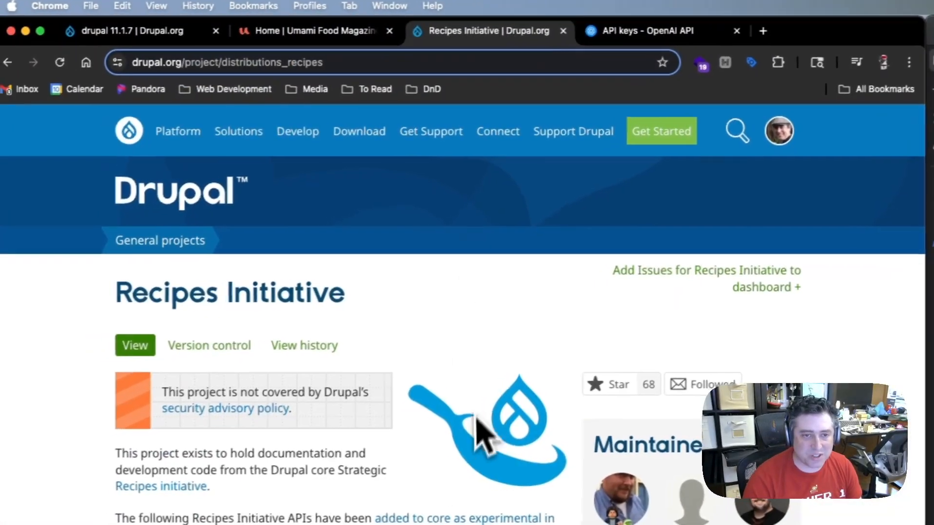
click(307, 33)
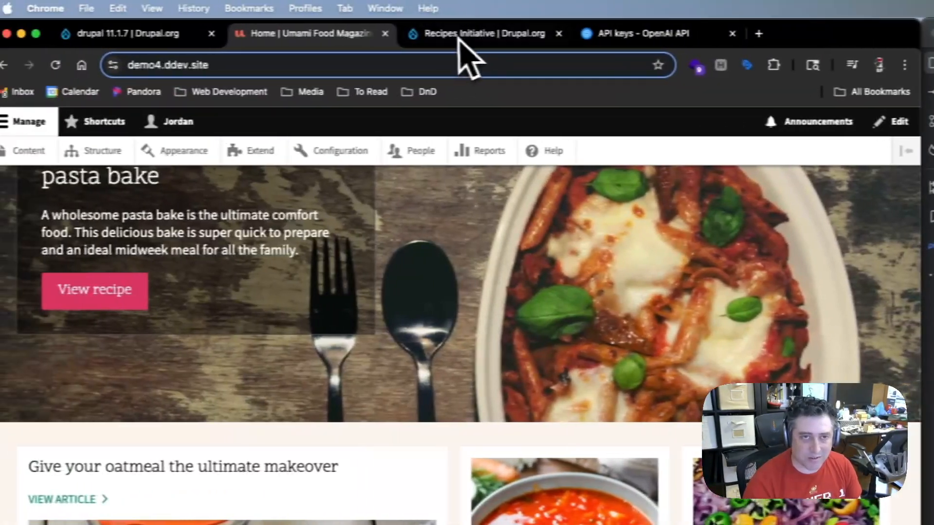
click(459, 35)
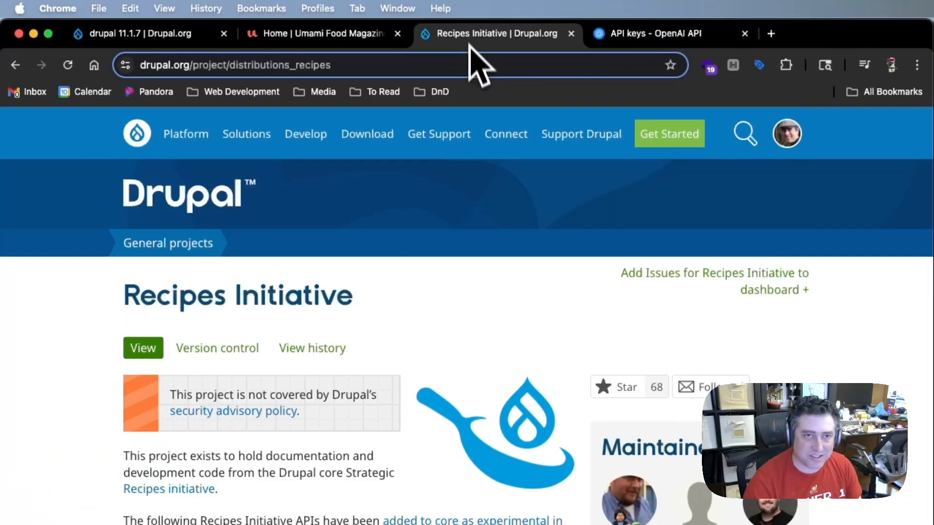
double_click(200, 302)
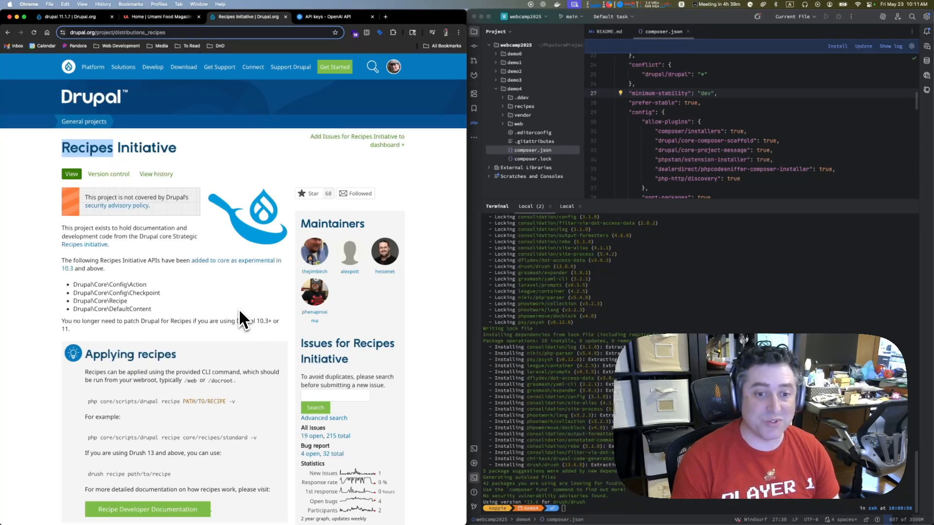
Look through the Recipes Cookbook documentation and open the AI Chatbot recipe's project page
scroll(239, 311, down, 5)
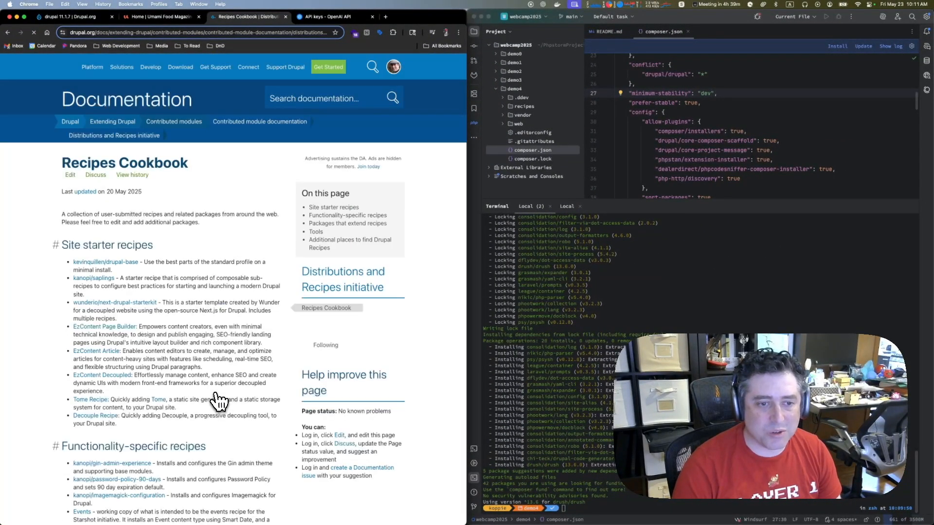
scroll(219, 401, down, 10)
scroll(105, 164, up, 2)
scroll(102, 163, up, 1)
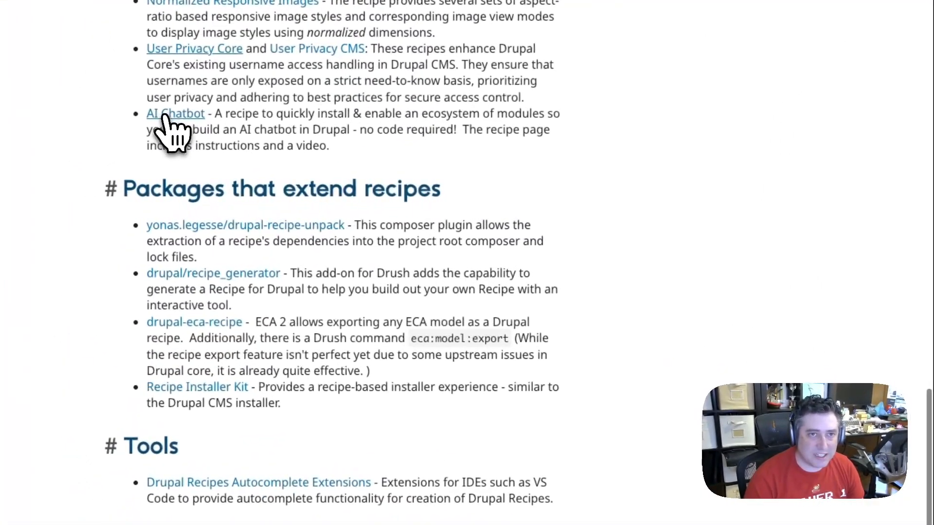
click(164, 117)
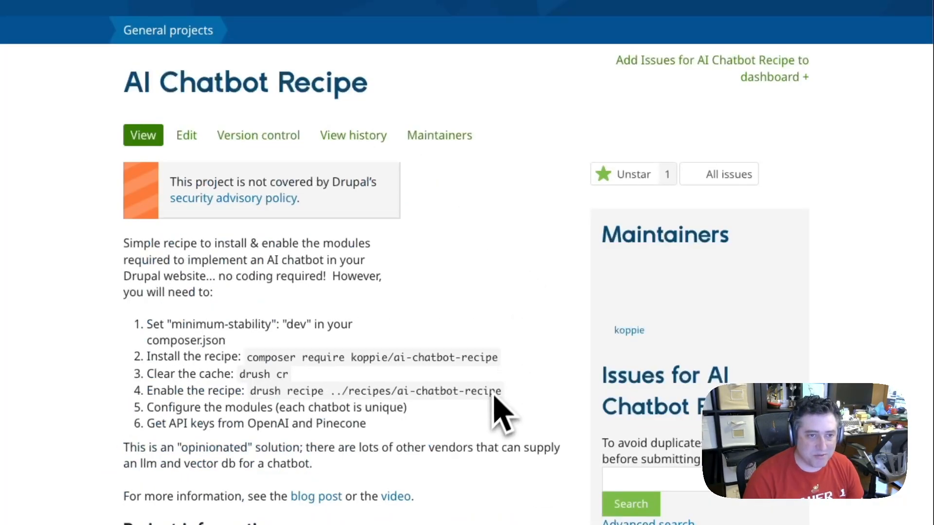
Copy the recipe's Composer command and run it in the demo4 terminal as "ddev composer require koppie/ai-chatbot-recipe"
drag(247, 358, 471, 354)
key(super+c)
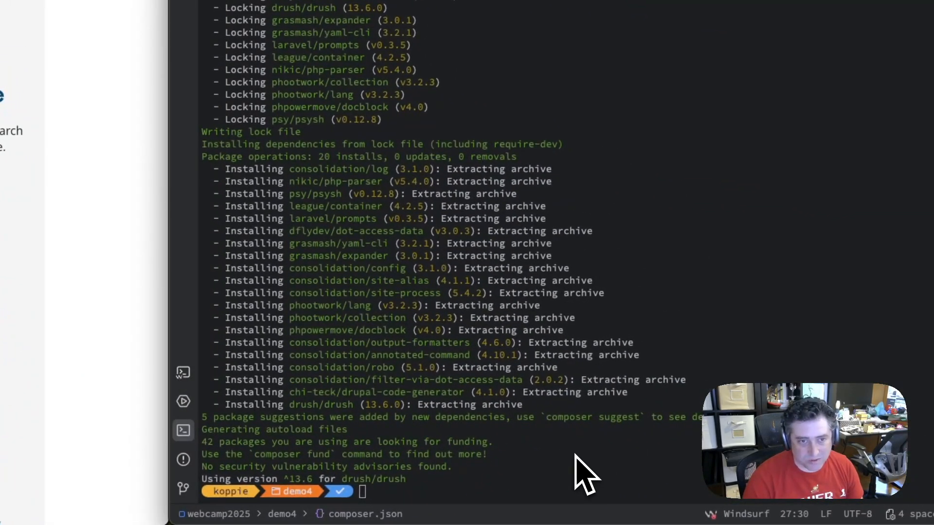
double_click(575, 454)
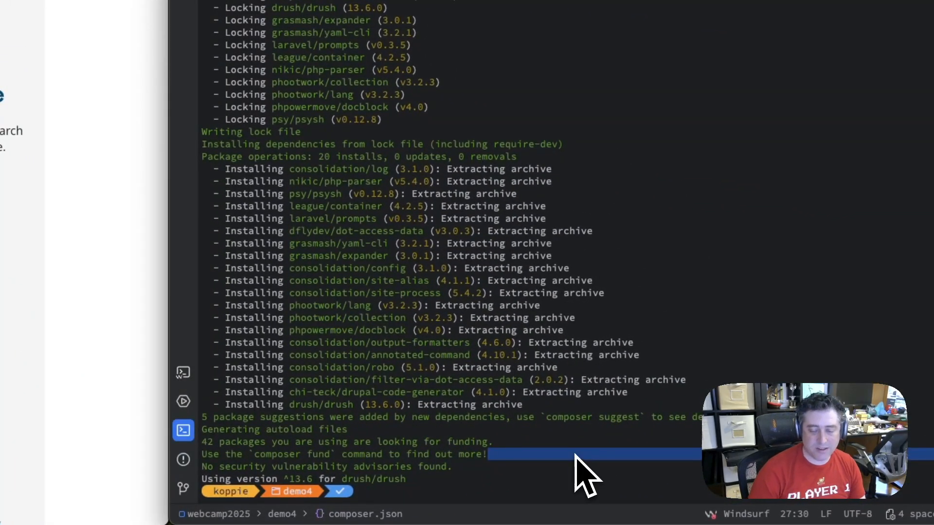
key(super+v)
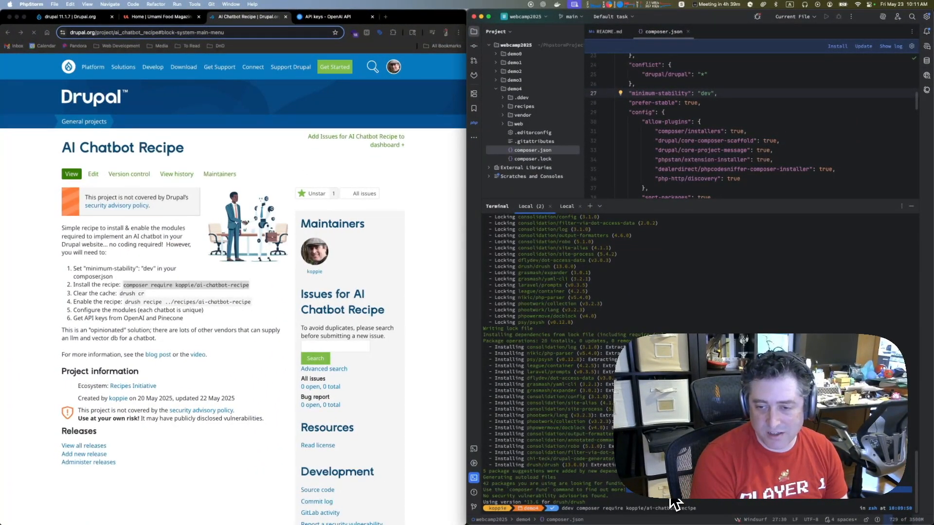
key(Return)
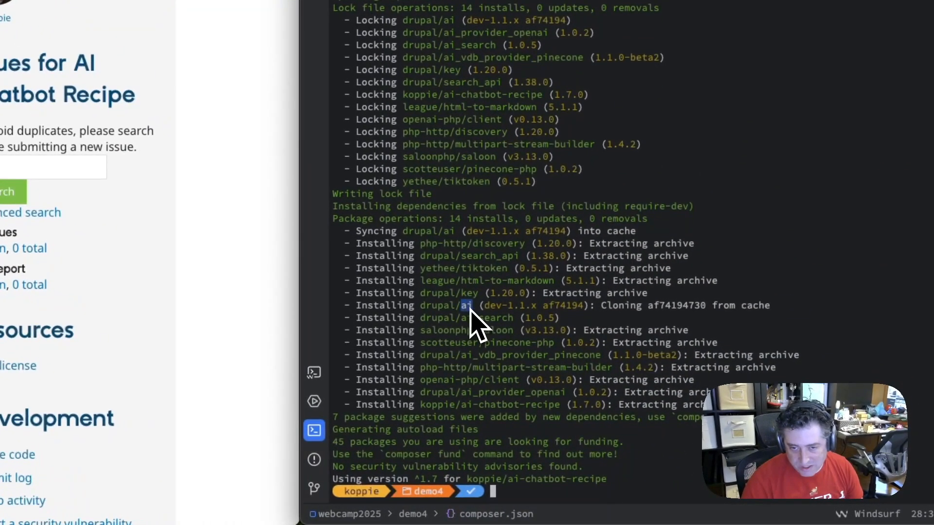
Check the installed AI and Key packages in the terminal output and rebuild the site cache with "ddev drush cr"
double_click(465, 293)
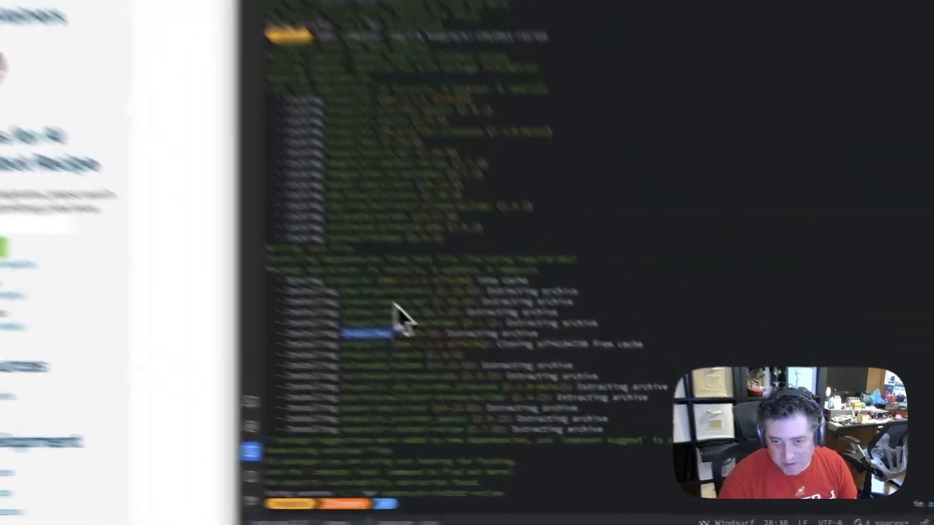
click(557, 391)
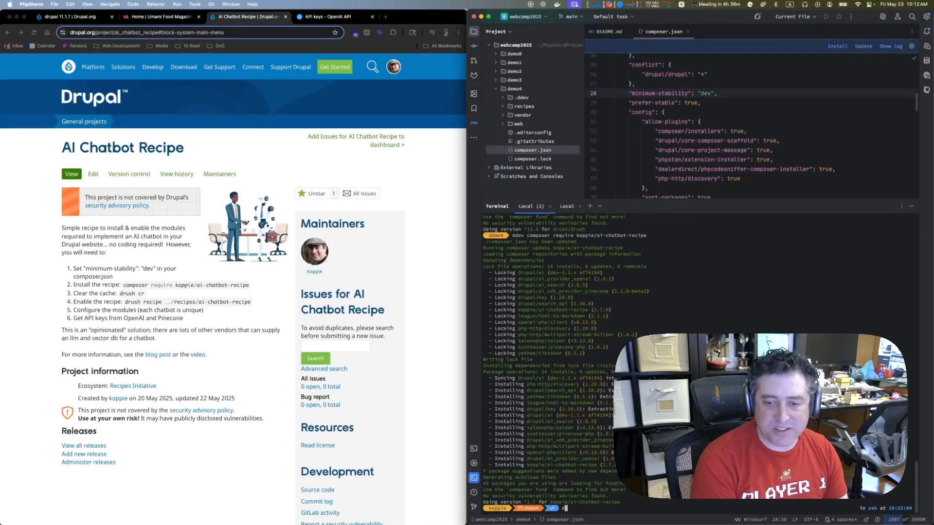
text(cr)
key(Return)
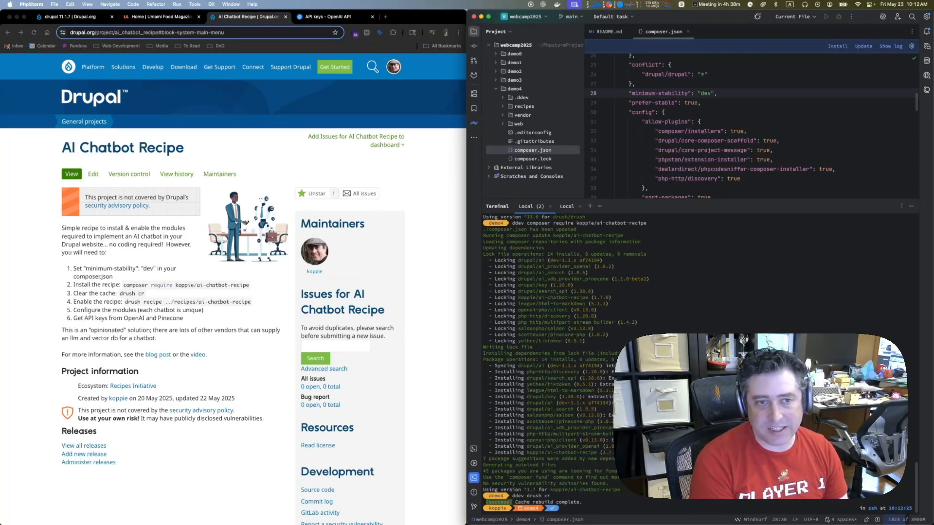
Inspect demo4's recipes and web folders in the project tree and locate the ai-chatbot-recipe folder
click(511, 106)
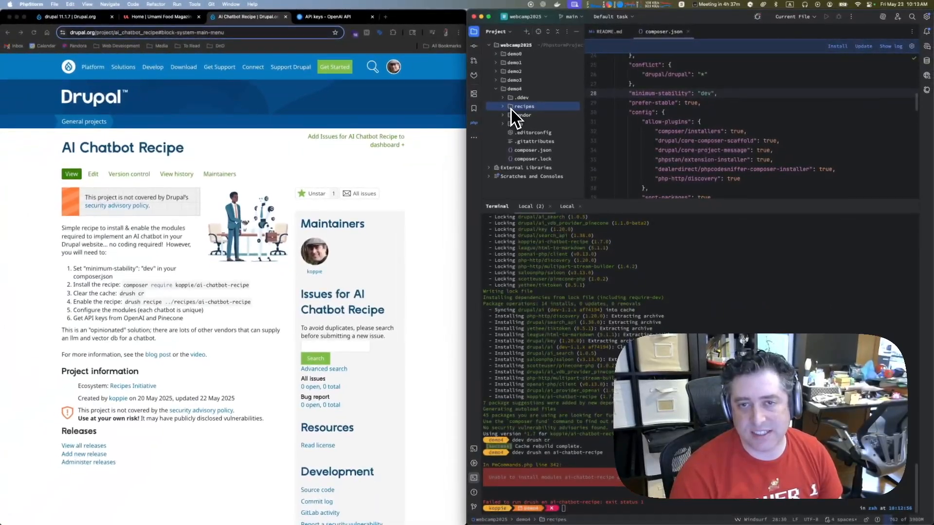
click(502, 107)
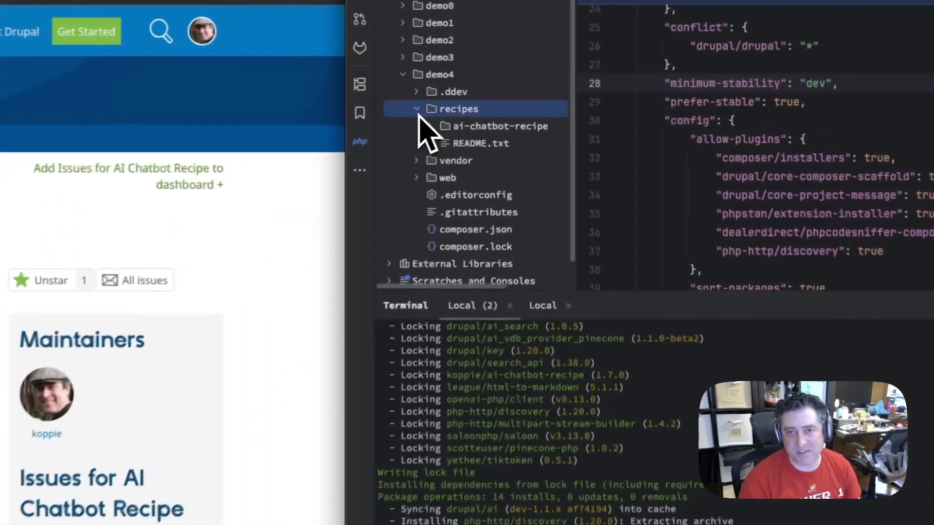
click(502, 107)
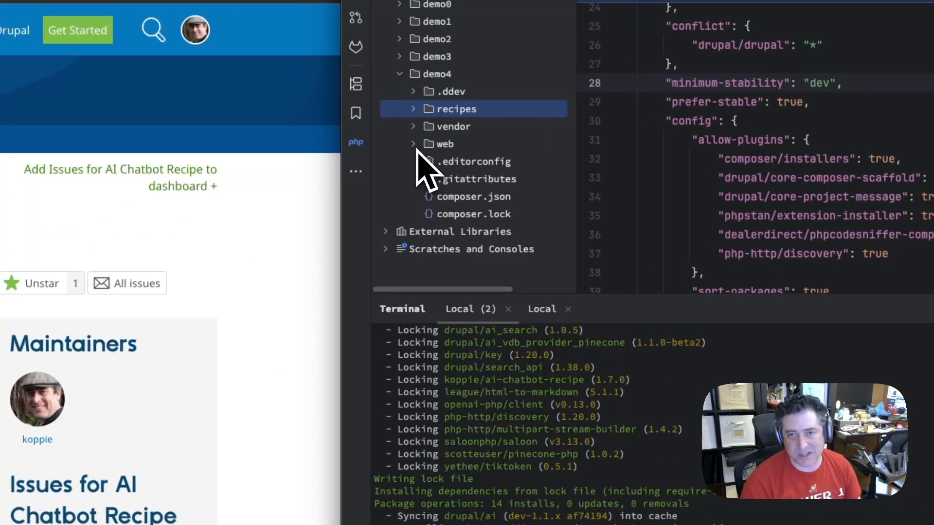
click(414, 145)
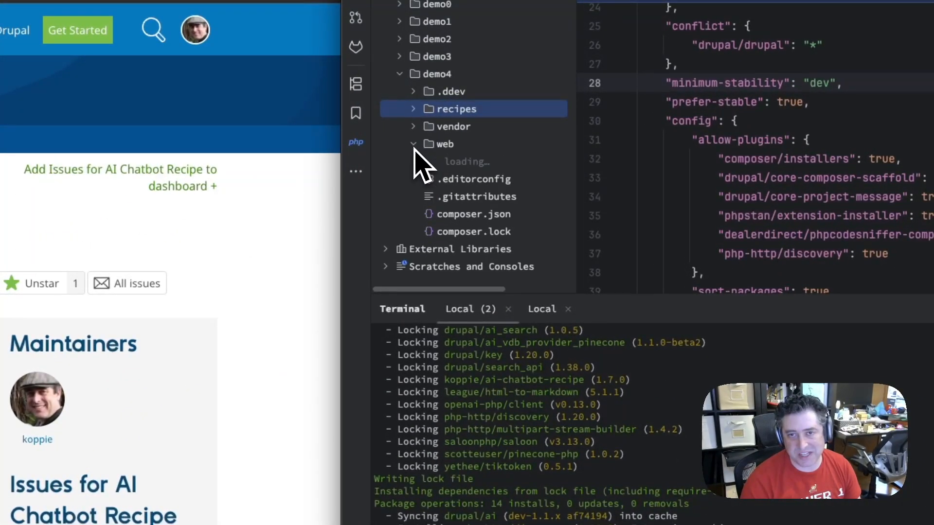
click(414, 145)
click(416, 110)
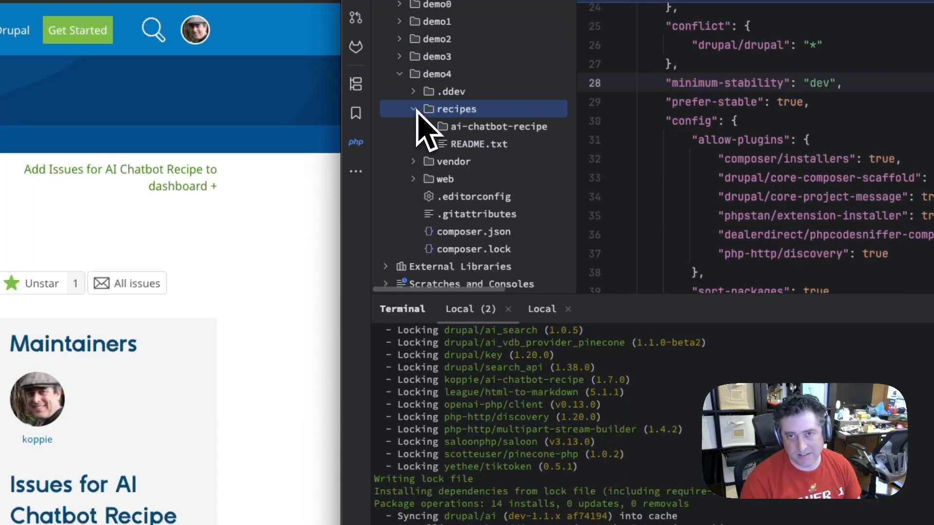
click(441, 130)
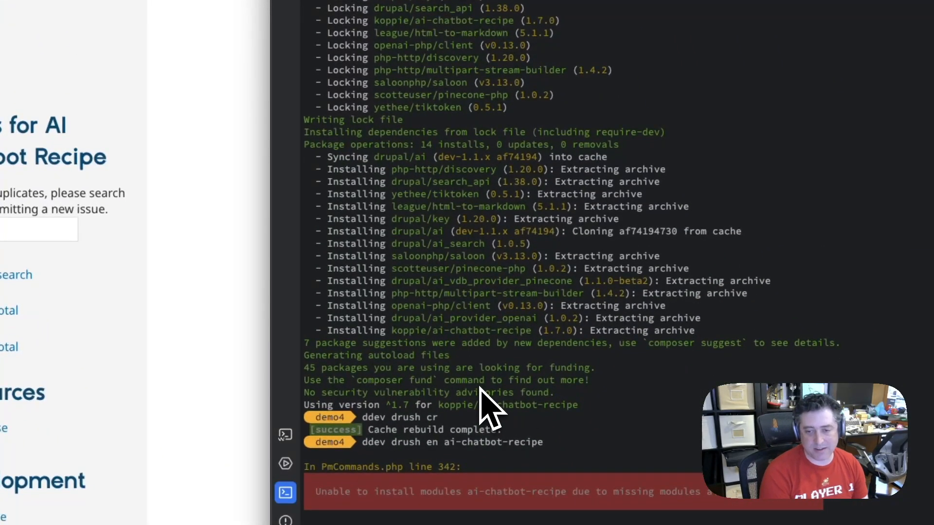
Apply the AI chatbot recipe by running "ddev drush recipe ../recipes/ai-chatbot-recipe" in the terminal
text(ddev drush recipe ../)
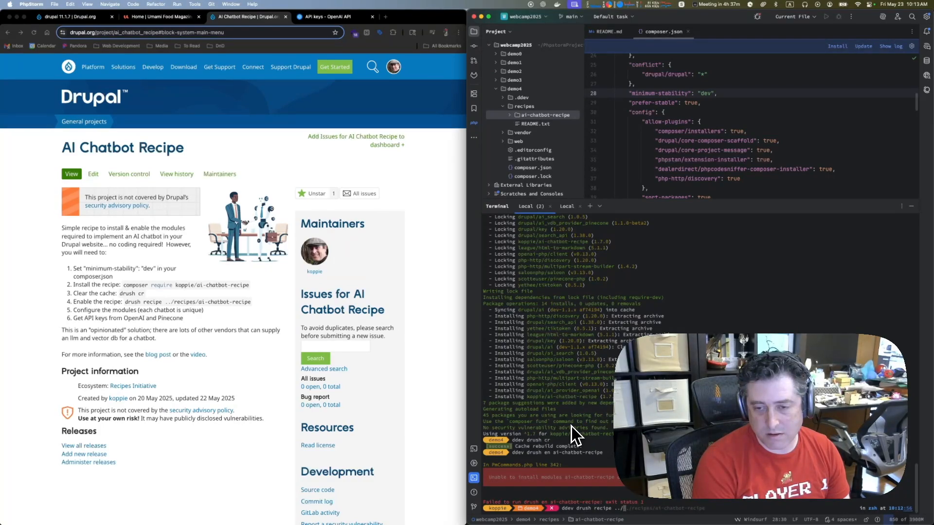
text(recipes)
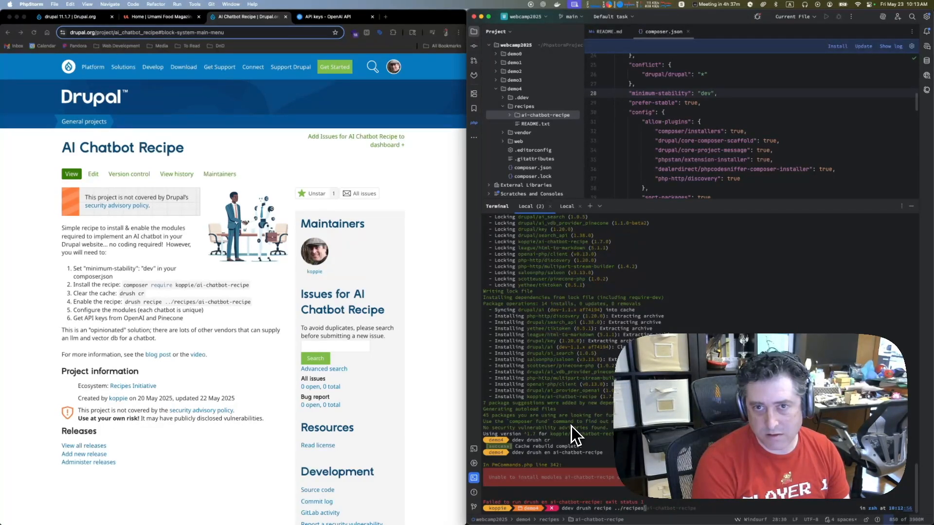
click(541, 141)
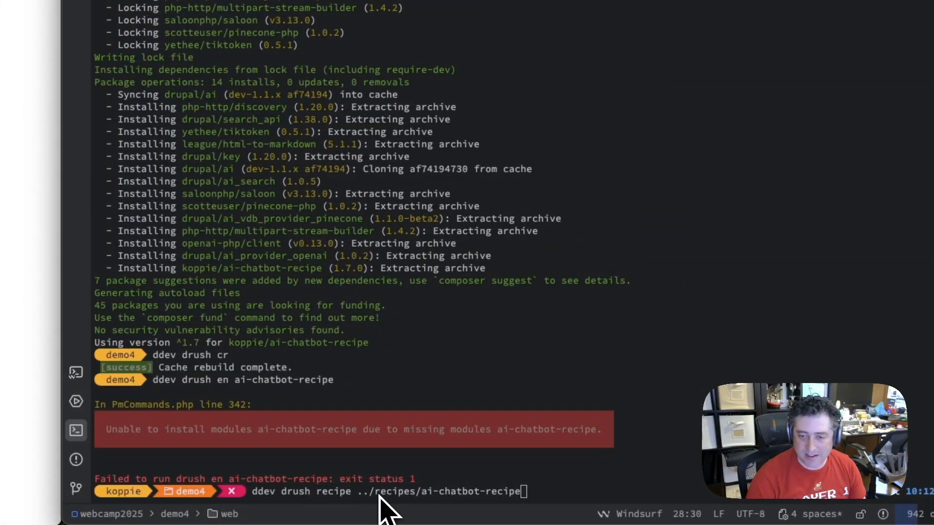
click(379, 495)
double_click(558, 458)
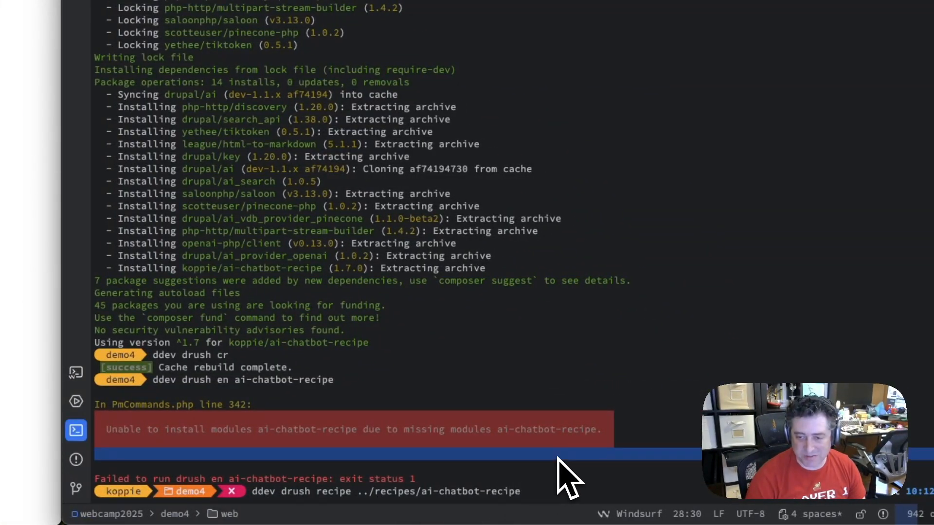
key(Return)
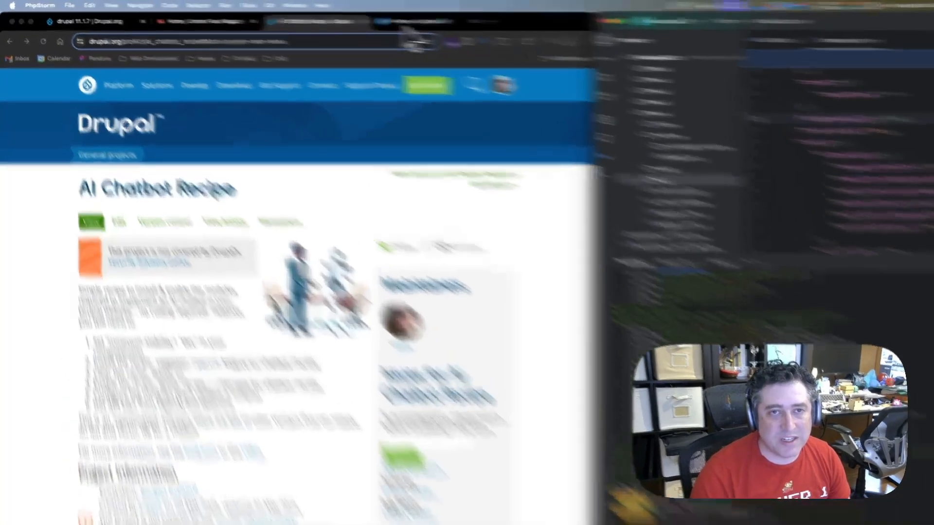
Create a new OpenAI secret key named demo4 in the default project with all permissions and copy the generated key
click(318, 19)
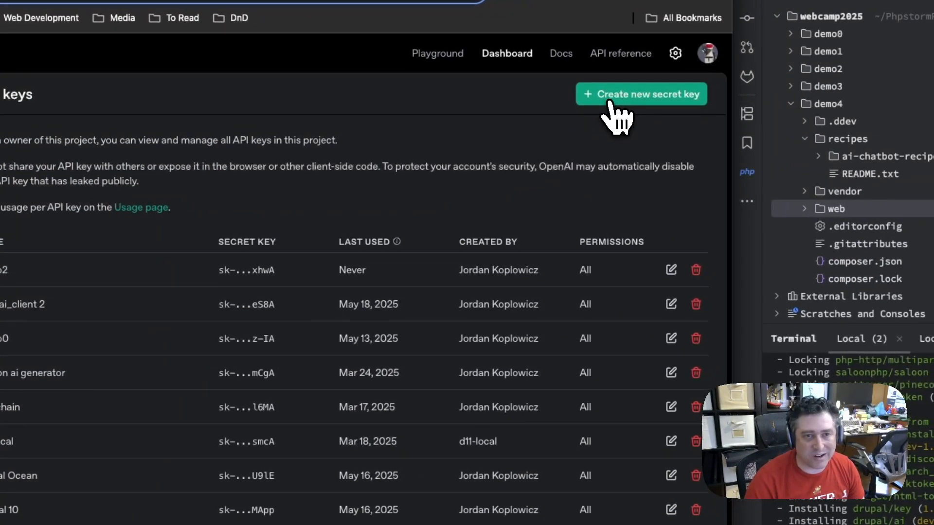
click(613, 97)
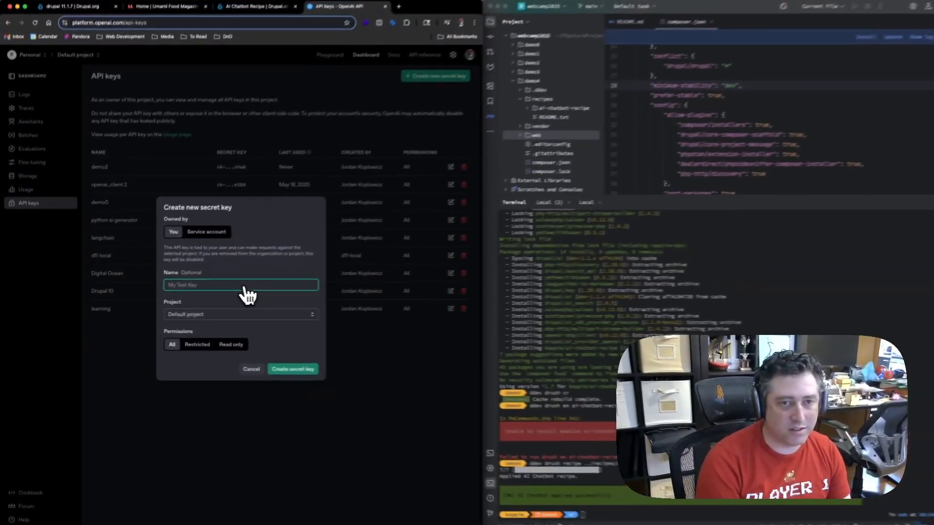
text(demo4)
key(Return)
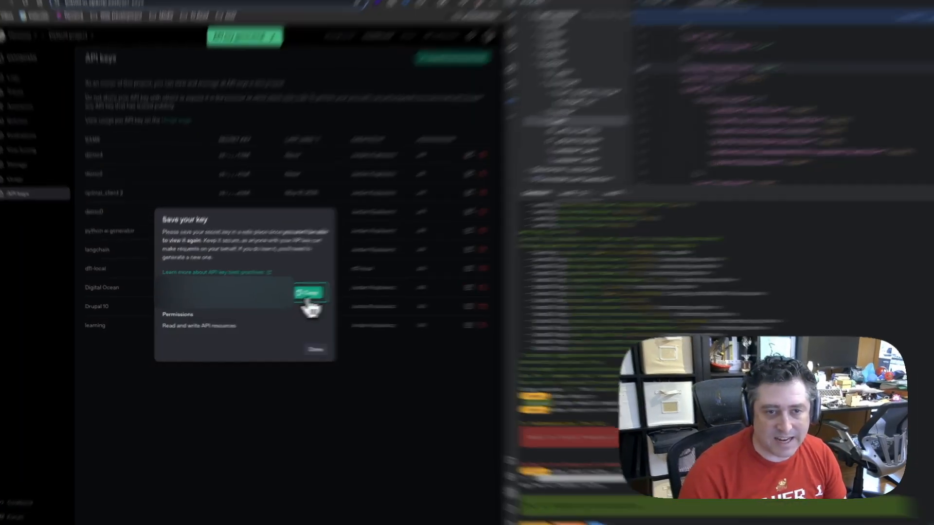
click(291, 297)
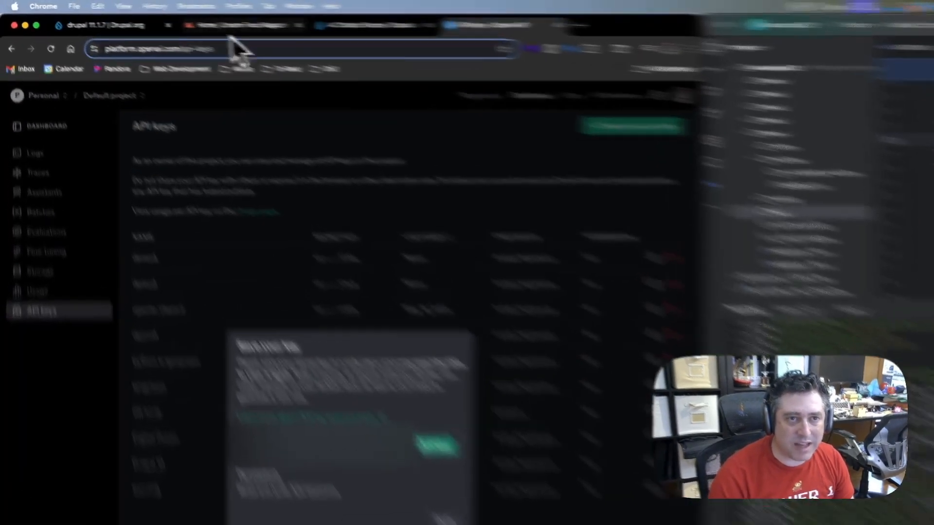
Start adding a new key in the demo4 site's Keys configuration and name it openai
click(229, 31)
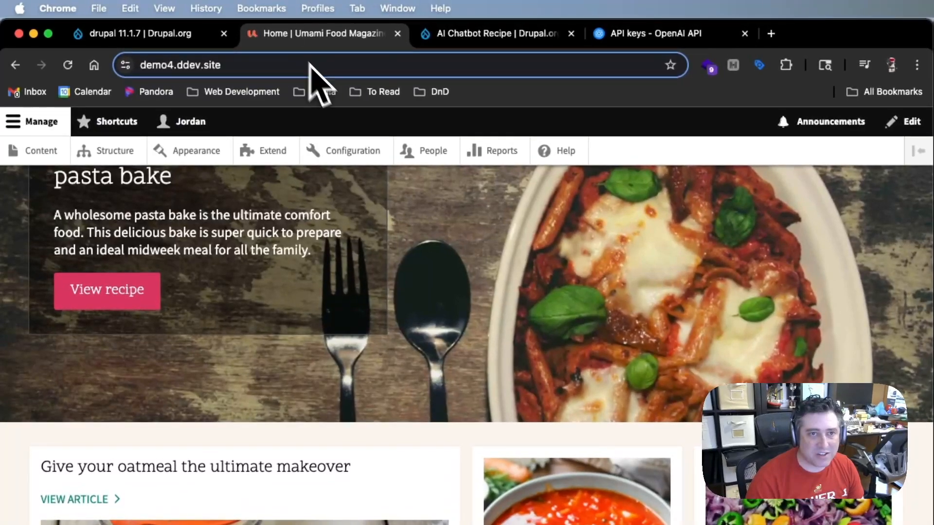
click(269, 114)
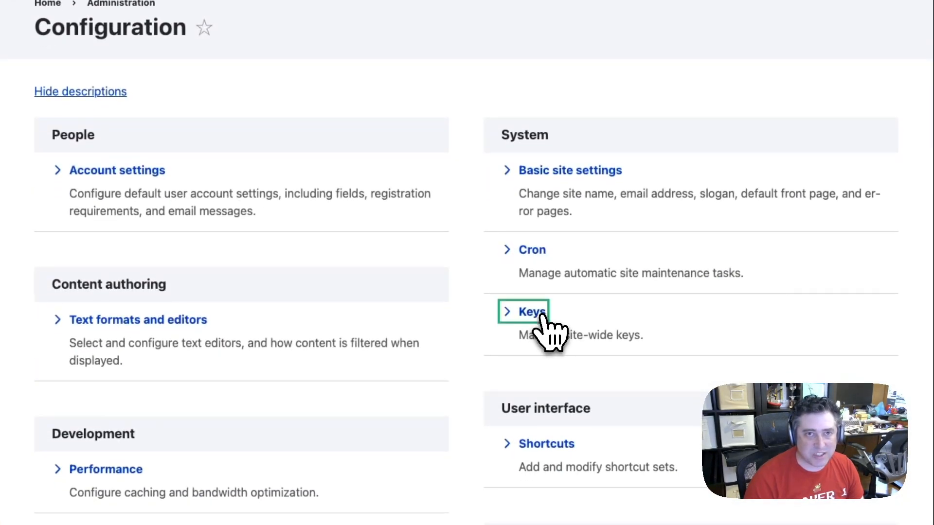
click(535, 313)
click(111, 99)
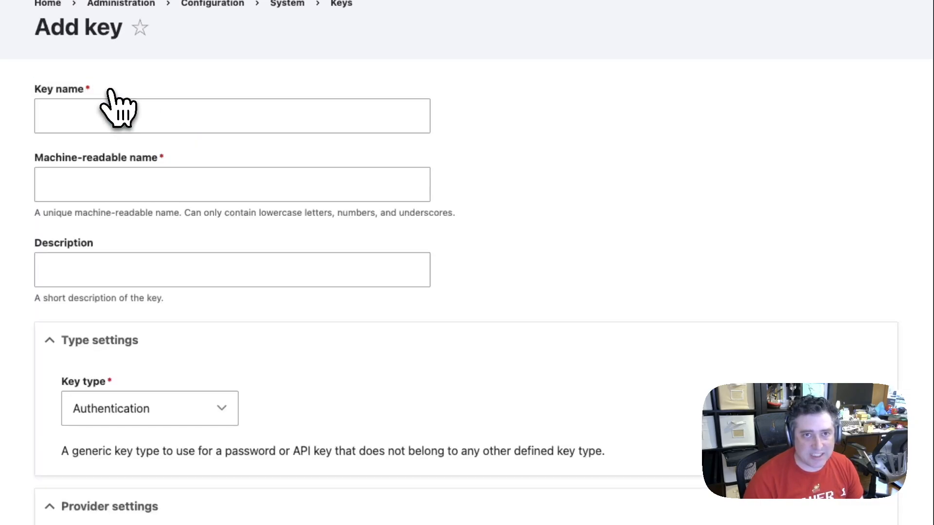
click(135, 106)
text(open)
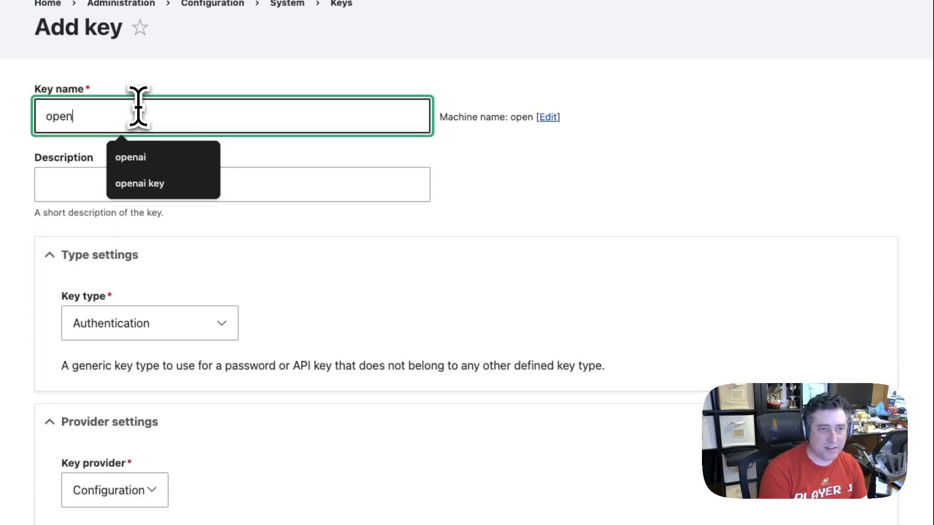
key(Down)
key(Return)
key(Tab)
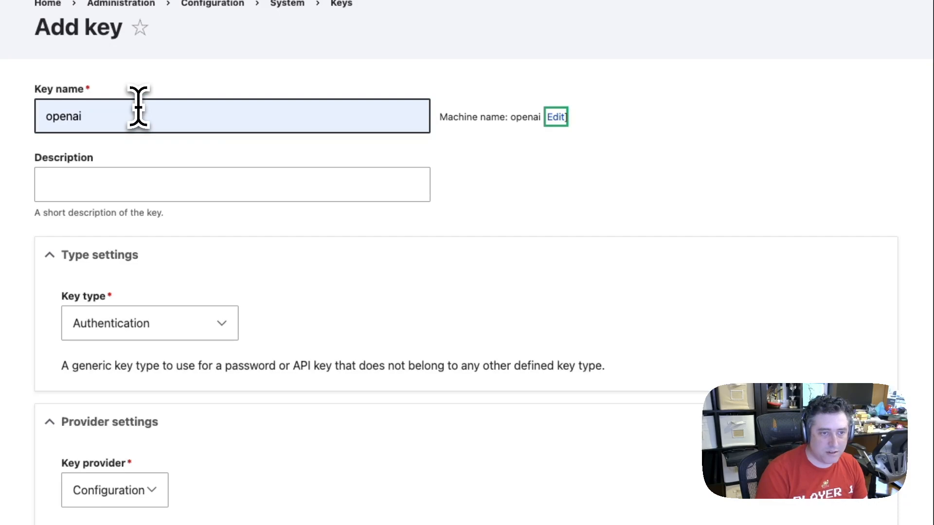
Paste the OpenAI API key as the openai key's value and save the key
scroll(137, 107, down, 7)
click(134, 313)
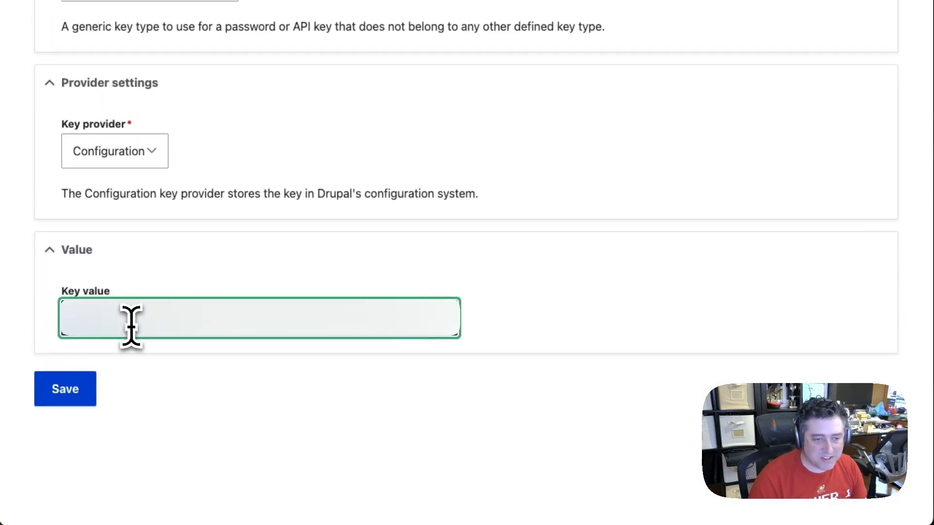
click(77, 397)
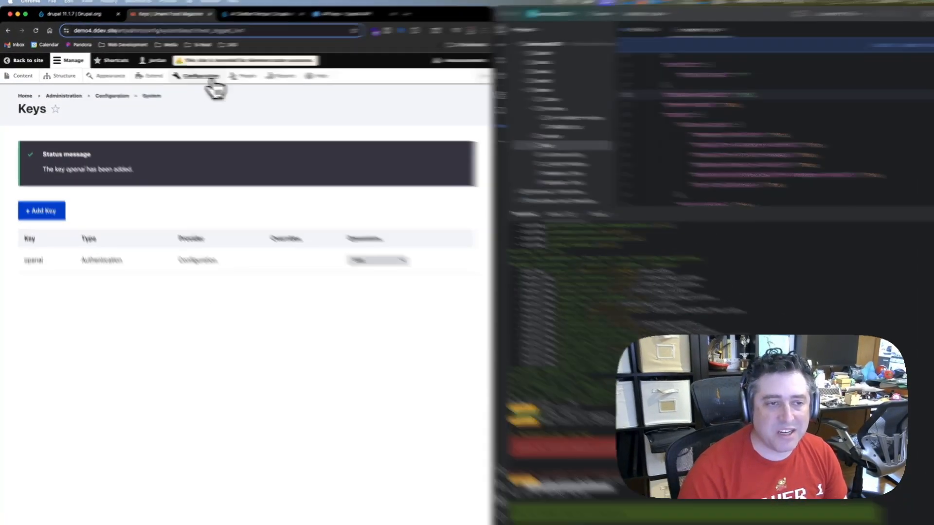
Set the OpenAI provider's authentication to use the openai key and save the configuration
click(200, 78)
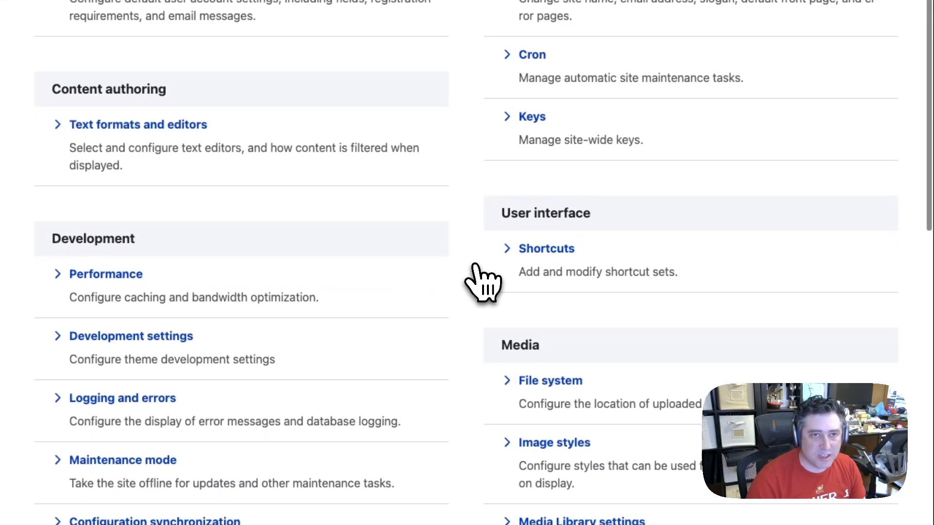
scroll(474, 265, down, 7)
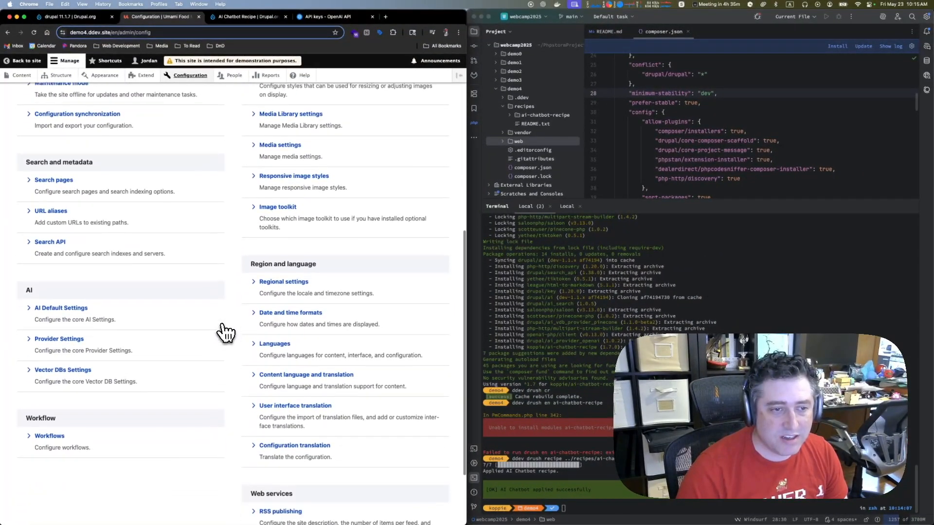
scroll(223, 332, down, 1)
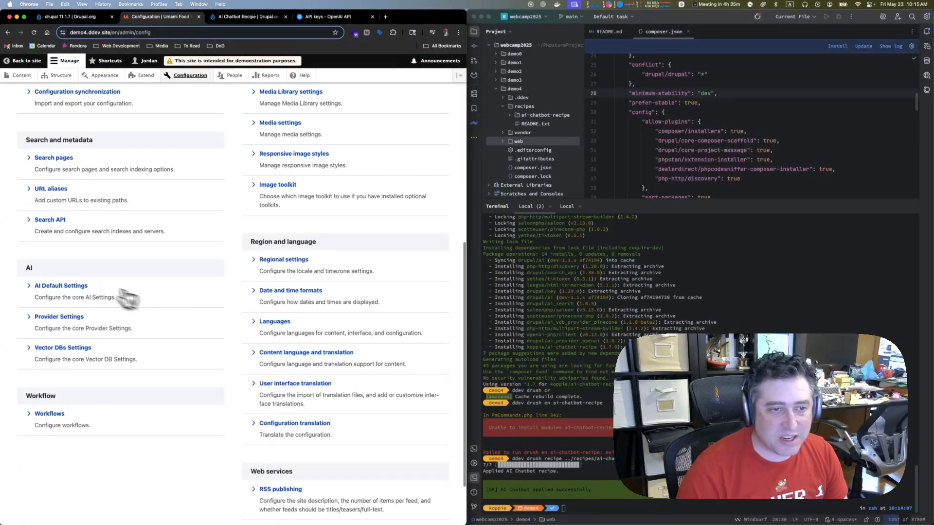
click(50, 319)
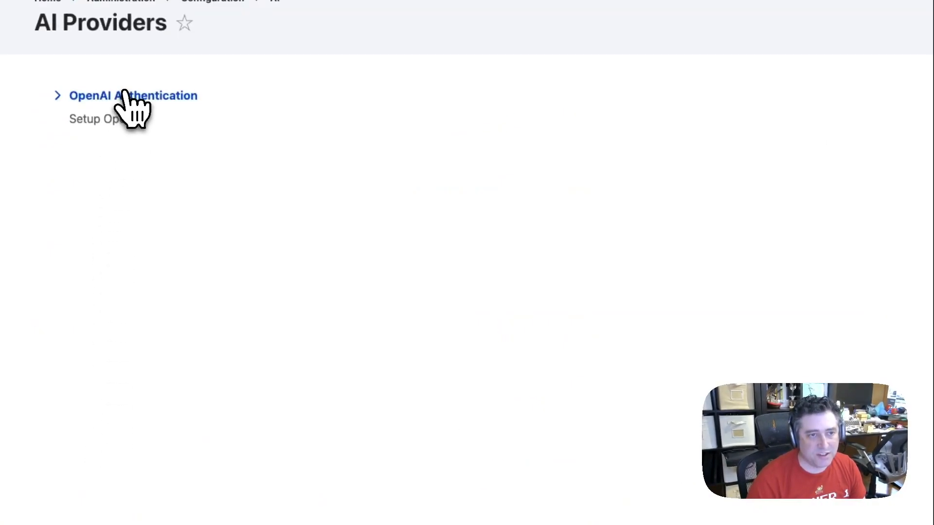
click(167, 98)
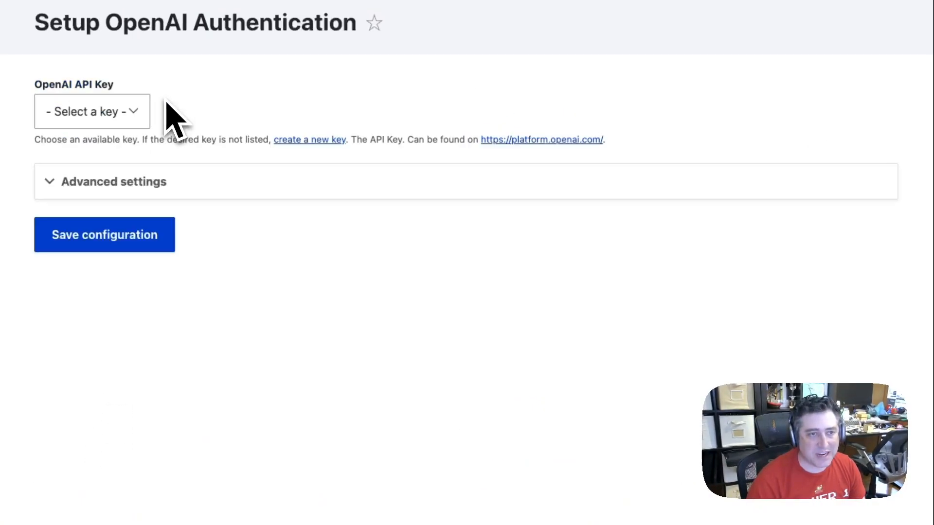
click(114, 119)
click(107, 135)
click(132, 236)
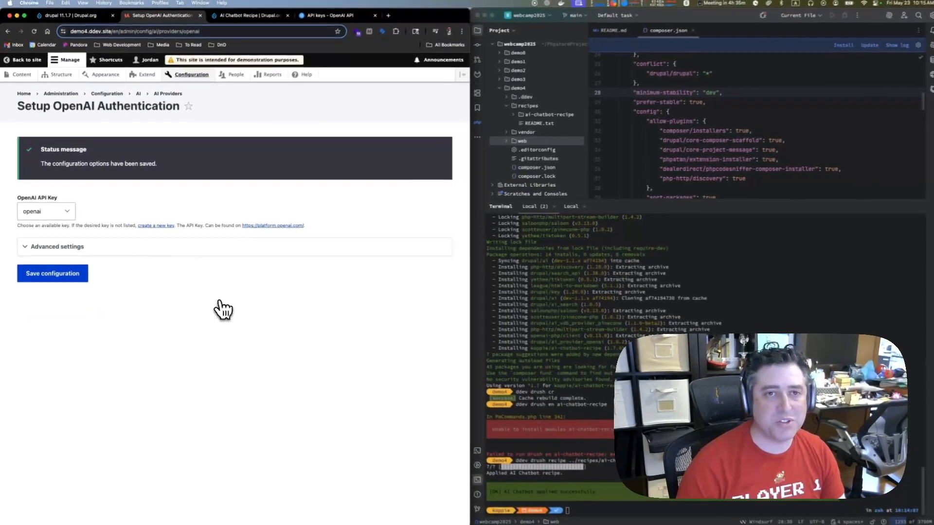
Open pinecone.io in a new browser tab and log in to the Pinecone console
key(ctrl+t)
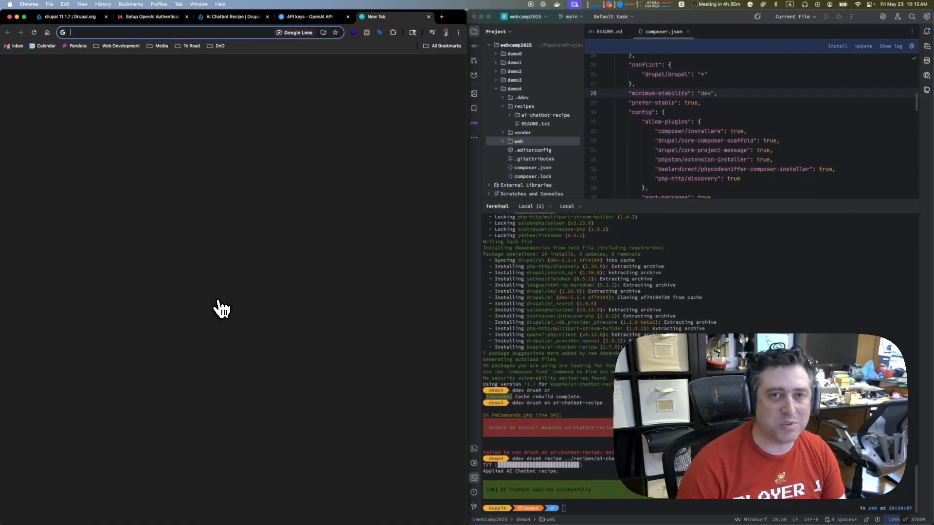
text(pinecone.io)
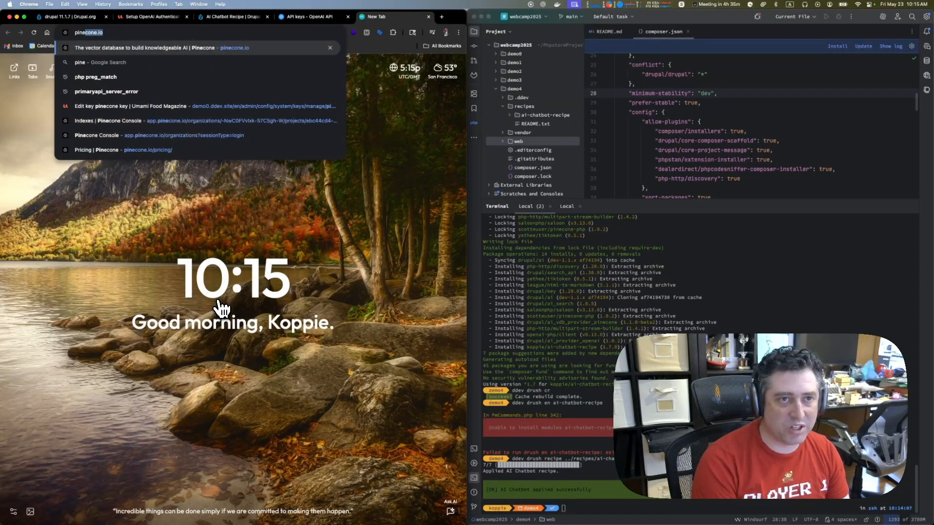
key(Return)
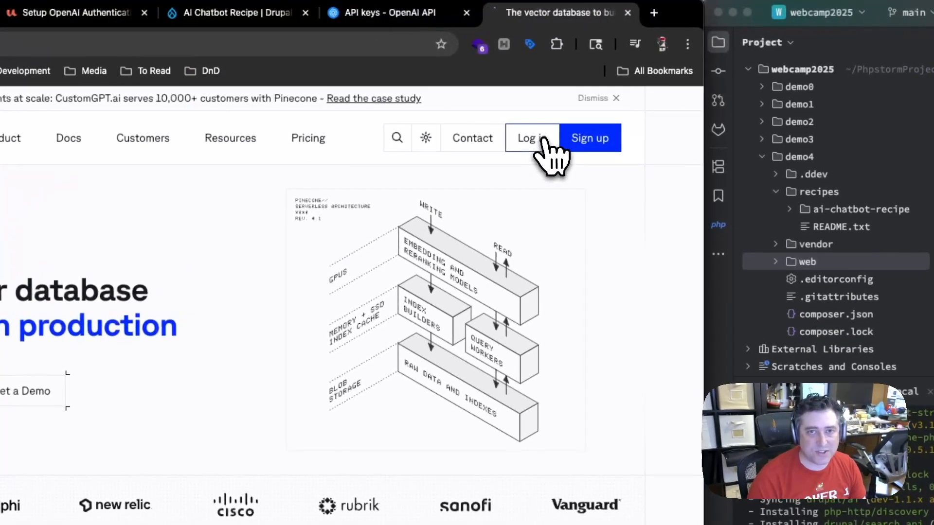
click(380, 80)
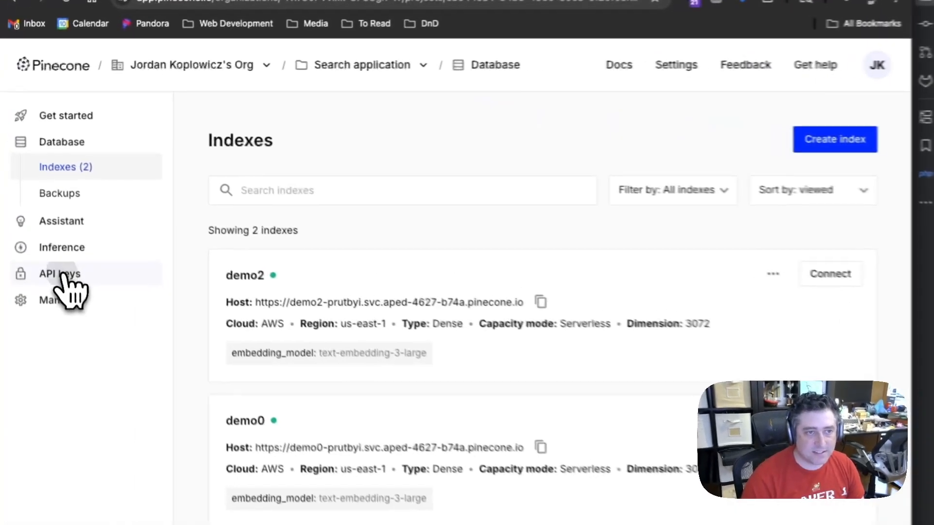
Create a Pinecone API key named demo4 in the Search application project and copy the generated key
click(30, 174)
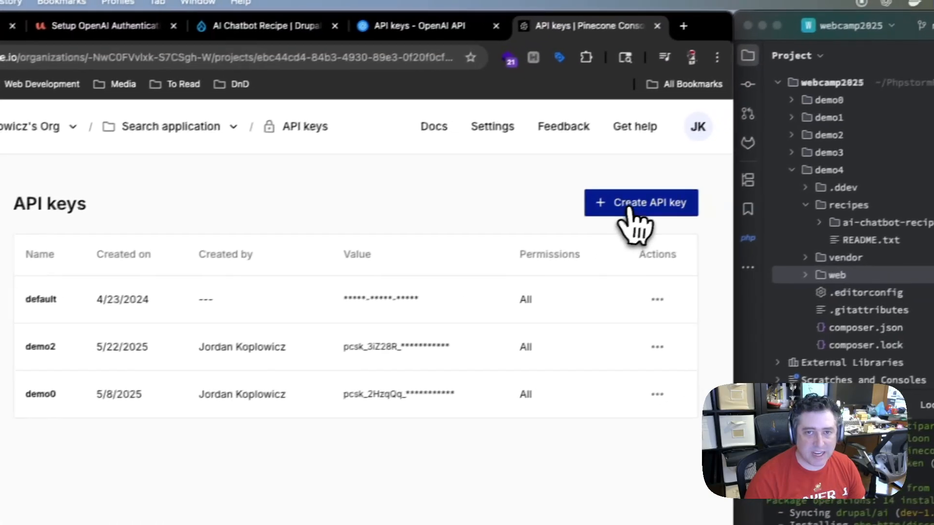
click(826, 141)
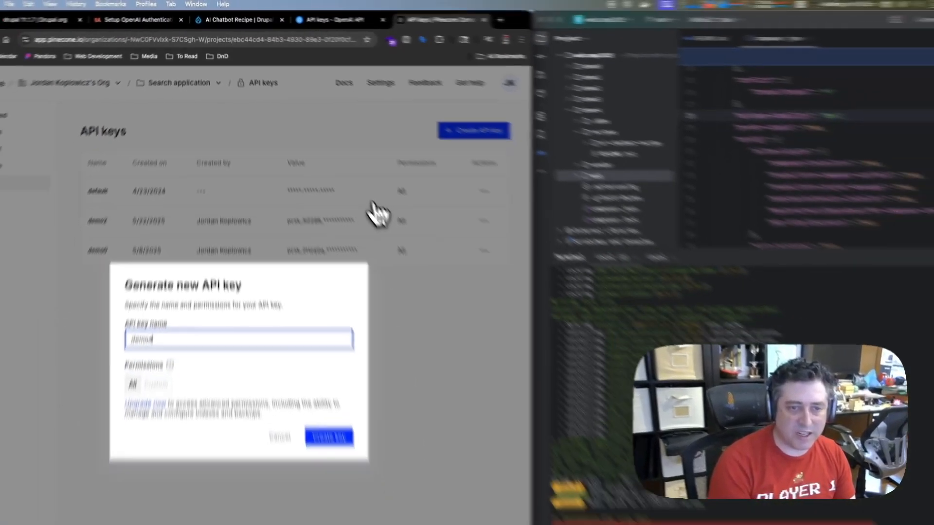
key(Return)
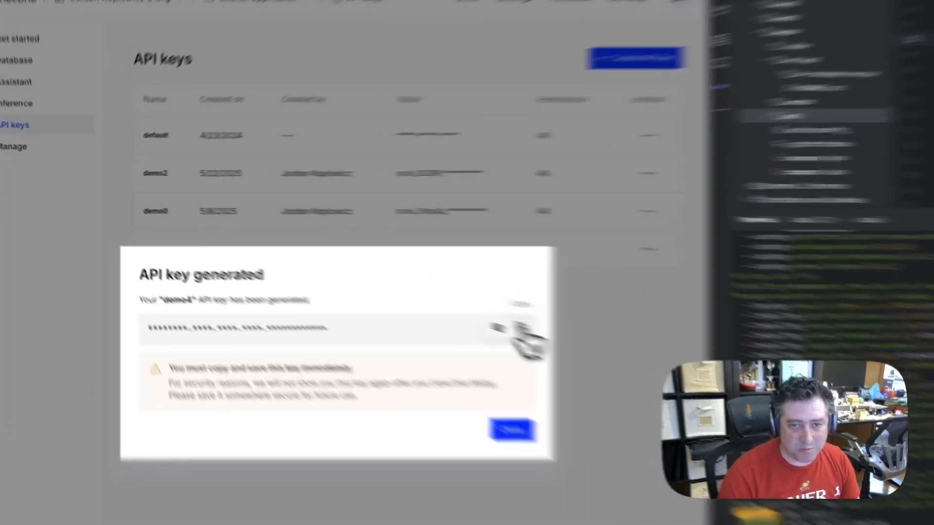
click(349, 274)
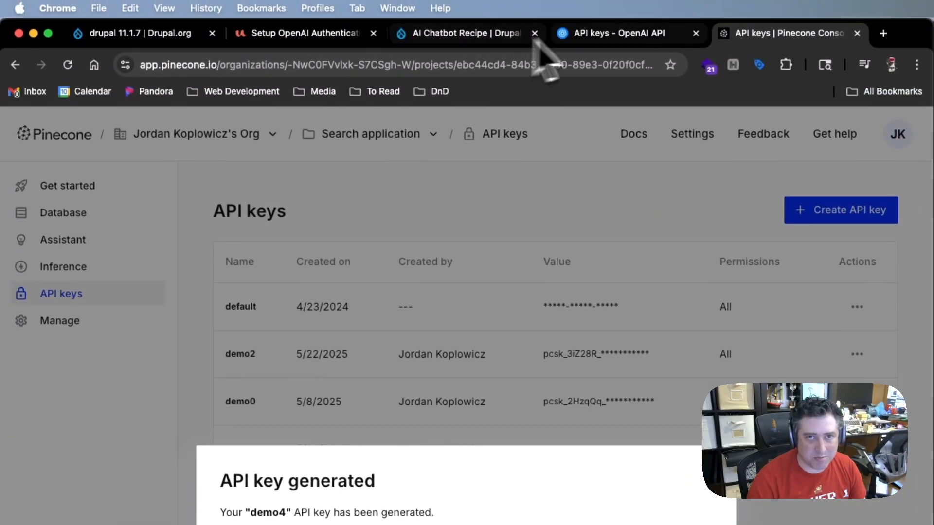
Return to the demo4 site's Keys configuration and start a new key named pinecone
click(292, 33)
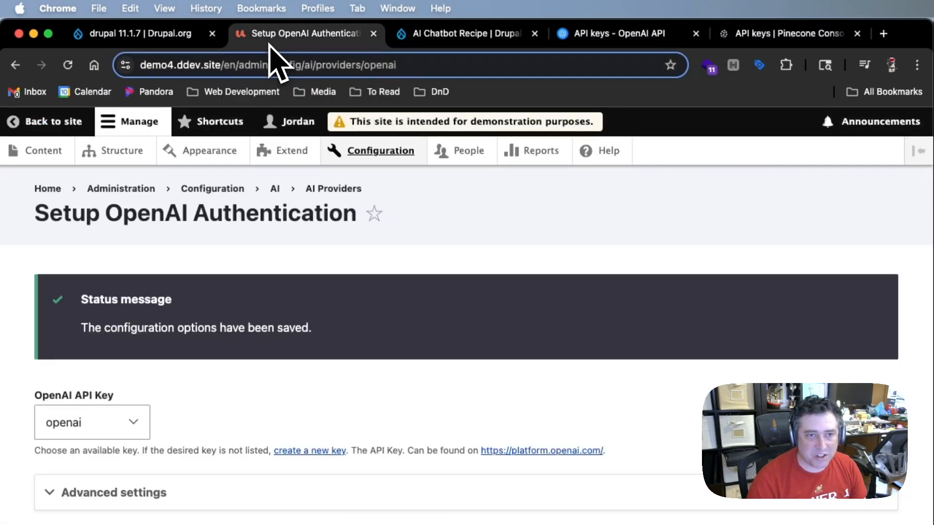
click(396, 154)
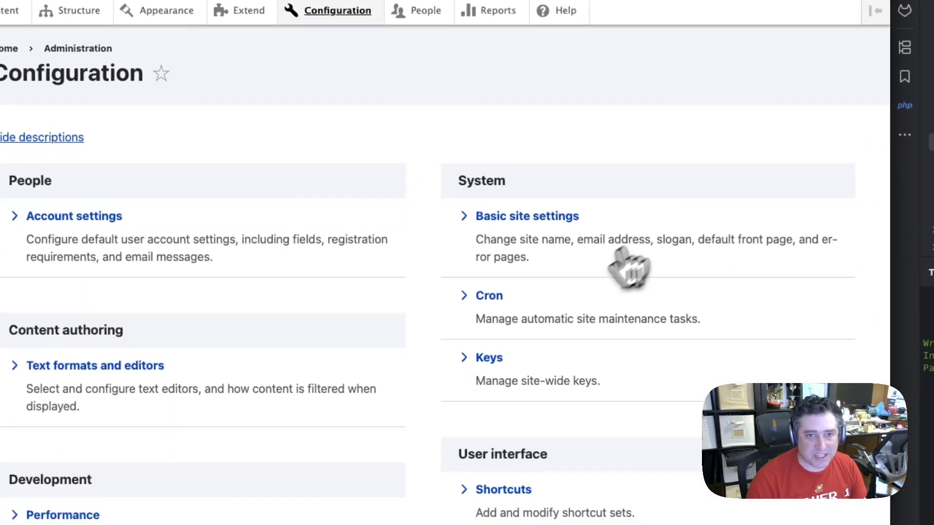
click(489, 358)
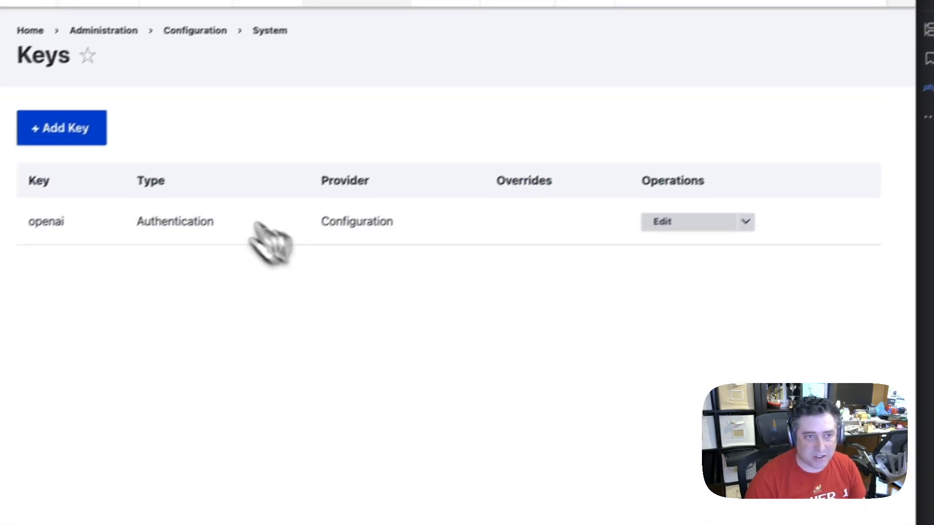
click(108, 117)
click(100, 134)
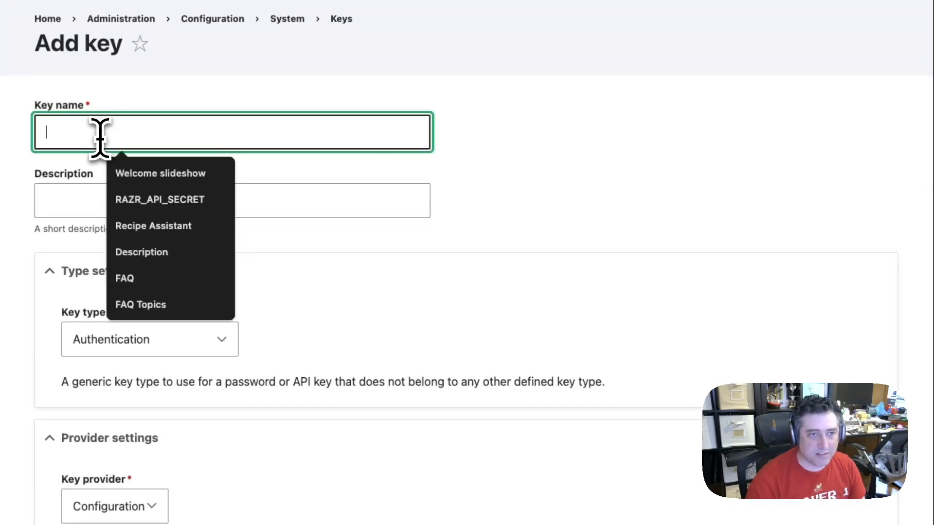
text(pine)
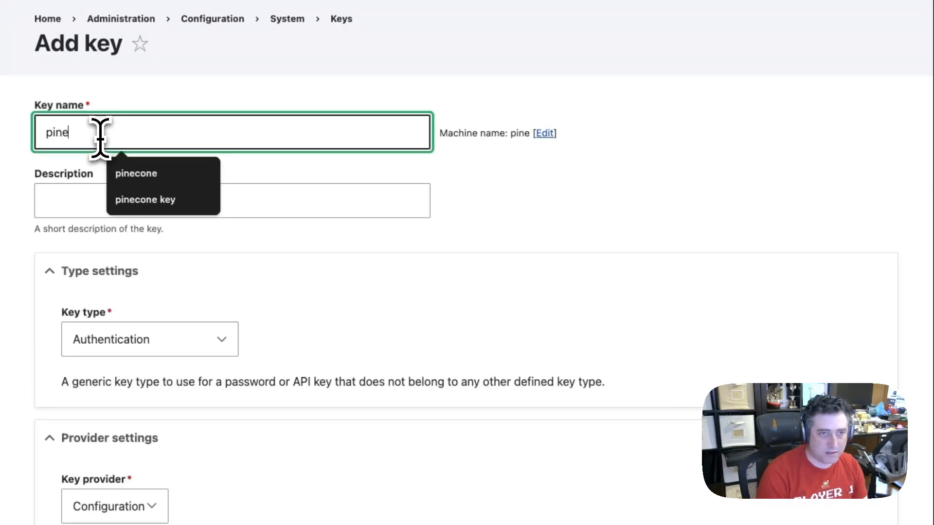
key(Down)
key(Return)
Paste the Pinecone API key as the pinecone key's value and save the key
scroll(135, 344, down, 6)
click(167, 379)
key(super+v)
click(87, 432)
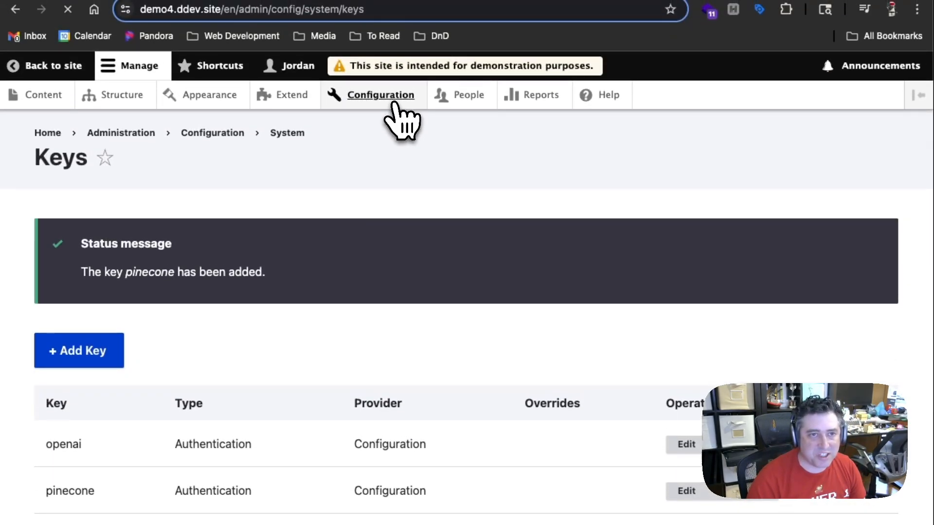
Set the Pinecone vector database provider to use the pinecone key and save the configuration
click(402, 125)
scroll(280, 394, down, 10)
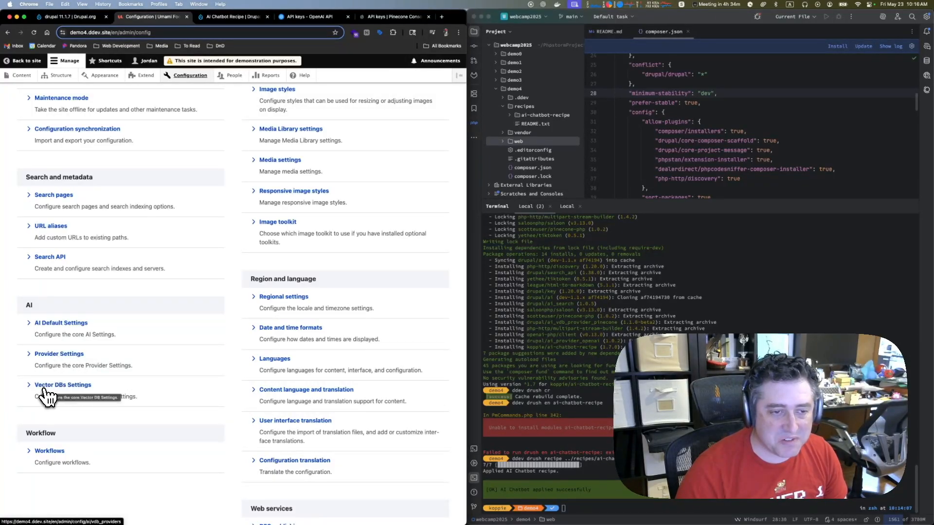
click(68, 386)
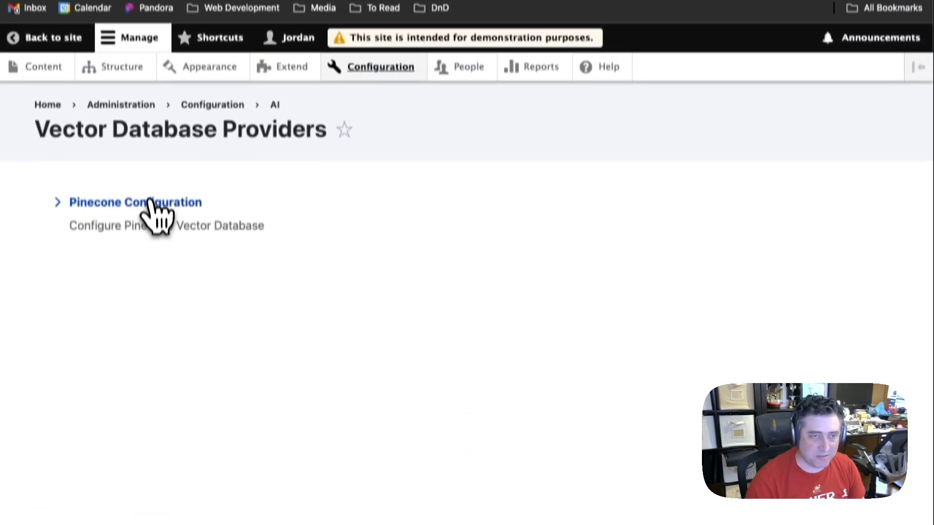
click(151, 203)
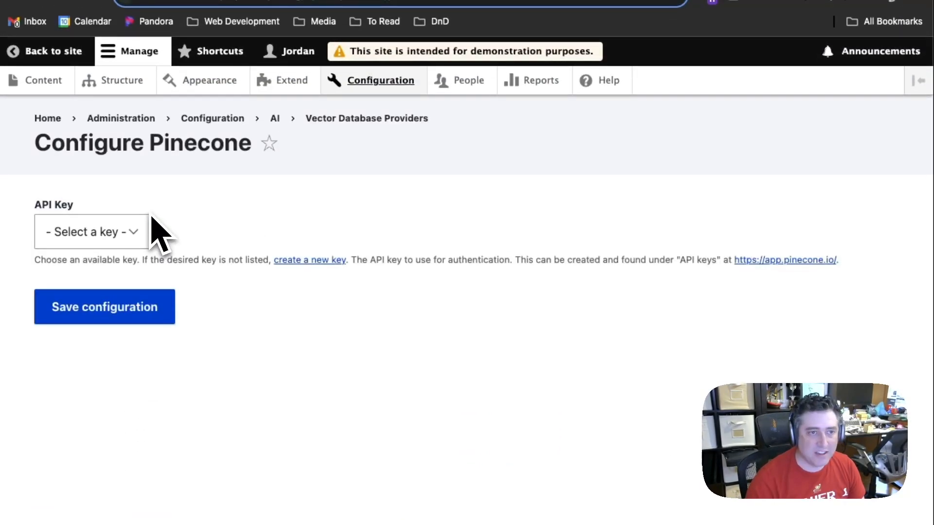
click(121, 226)
click(105, 271)
click(112, 311)
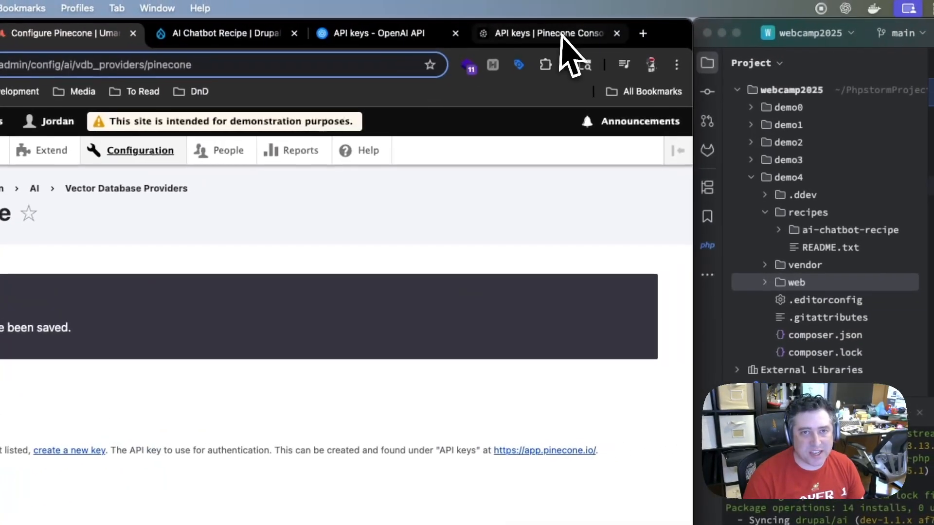
Switch to the Pinecone console, dismiss the generated key notice, and start a new database index named demo4
click(564, 35)
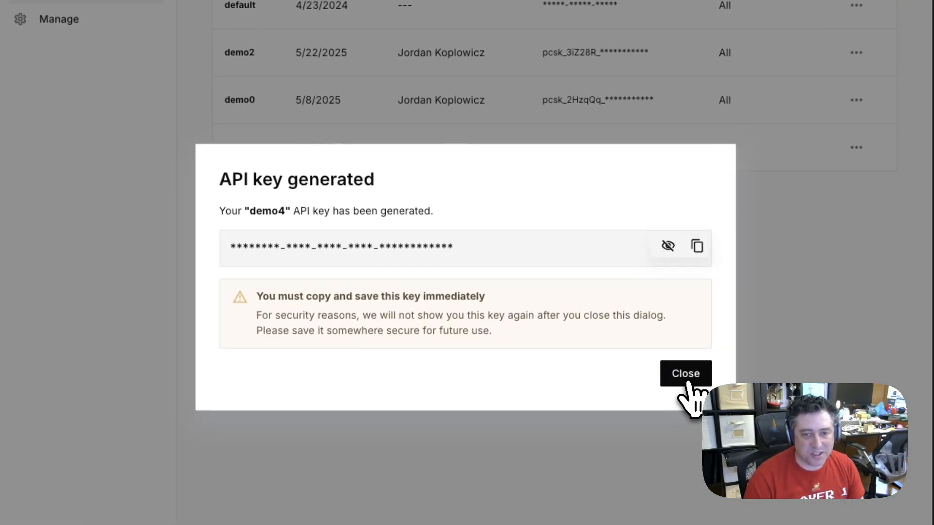
click(689, 380)
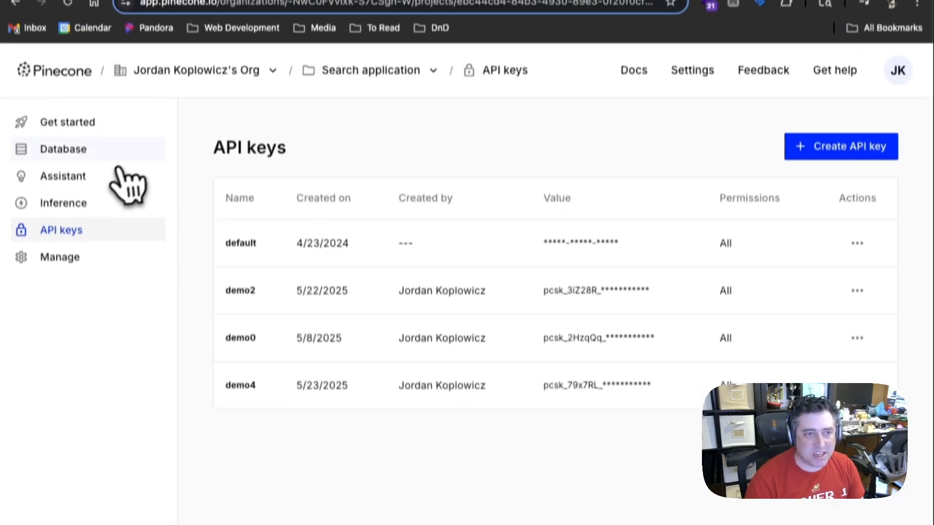
click(82, 164)
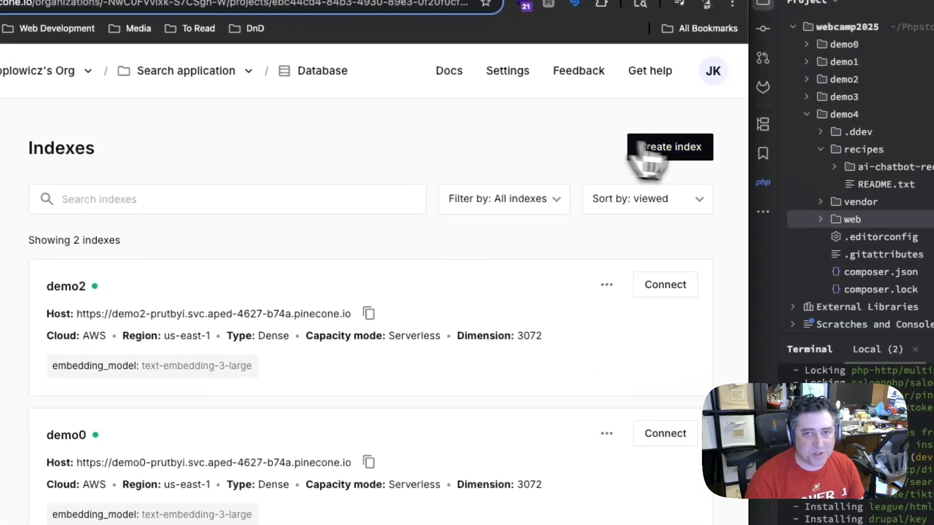
click(688, 151)
text(demo45)
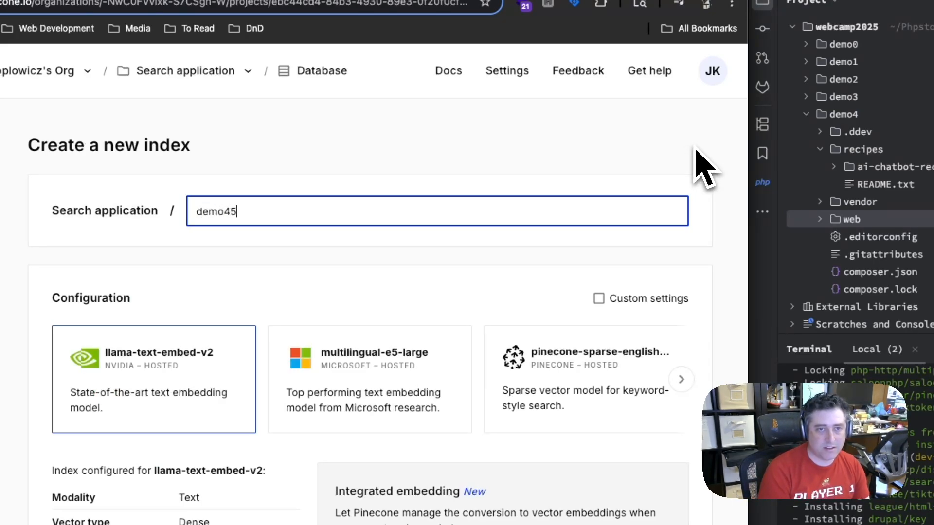
click(591, 165)
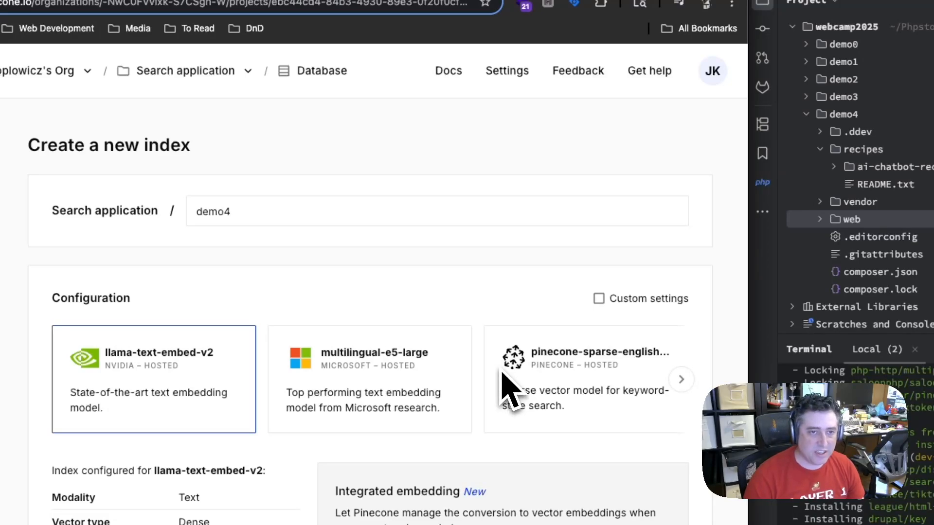
Configure the demo4 index for OpenAI's text-embedding-3-large model and create it with the serverless AWS setup
scroll(500, 372, right, 2)
scroll(501, 372, left, 2)
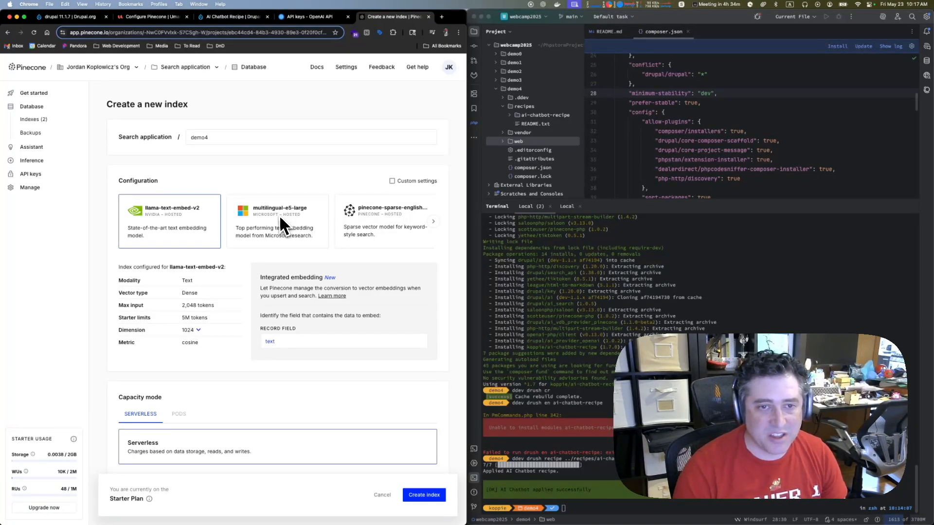
scroll(301, 225, right, 5)
scroll(301, 224, right, 5)
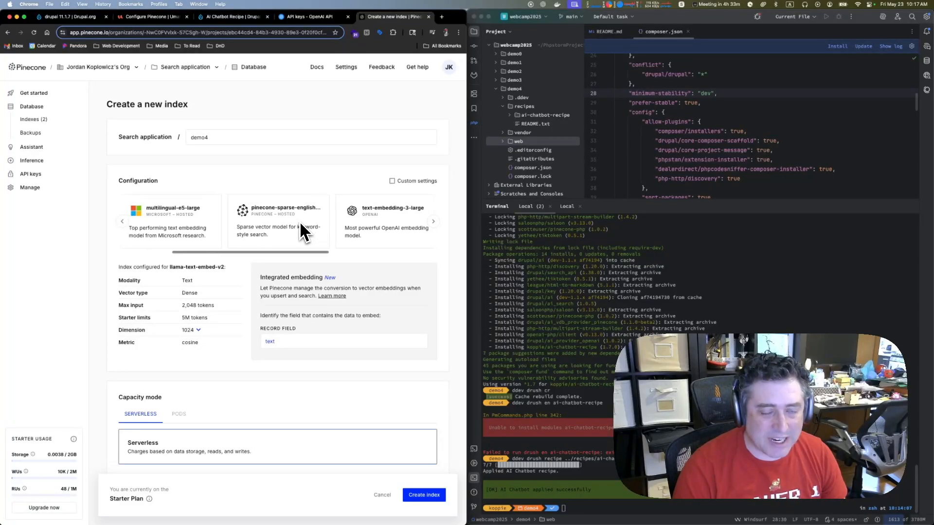
scroll(300, 224, right, 5)
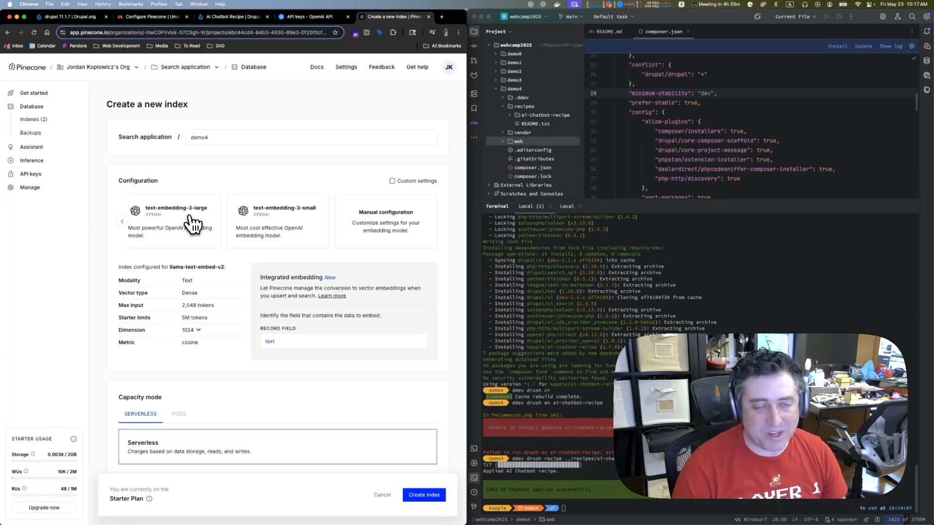
click(176, 210)
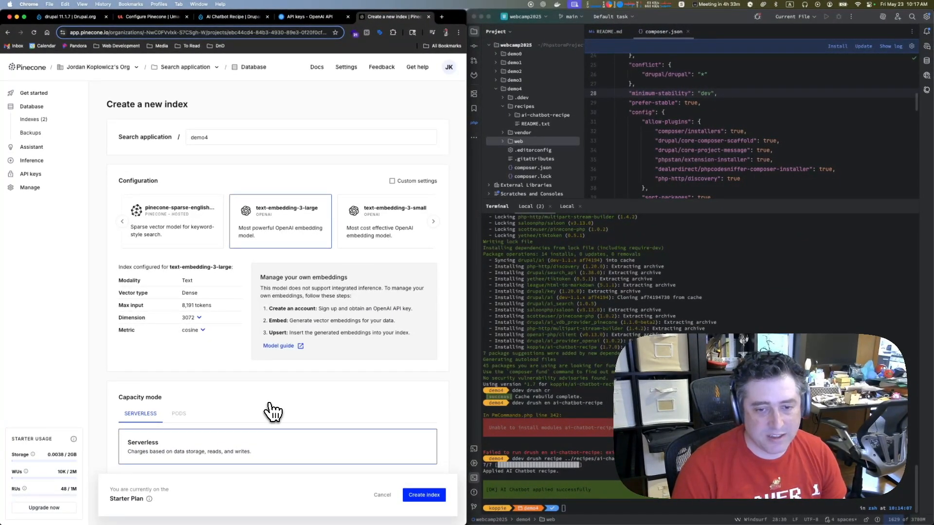
scroll(406, 428, down, 10)
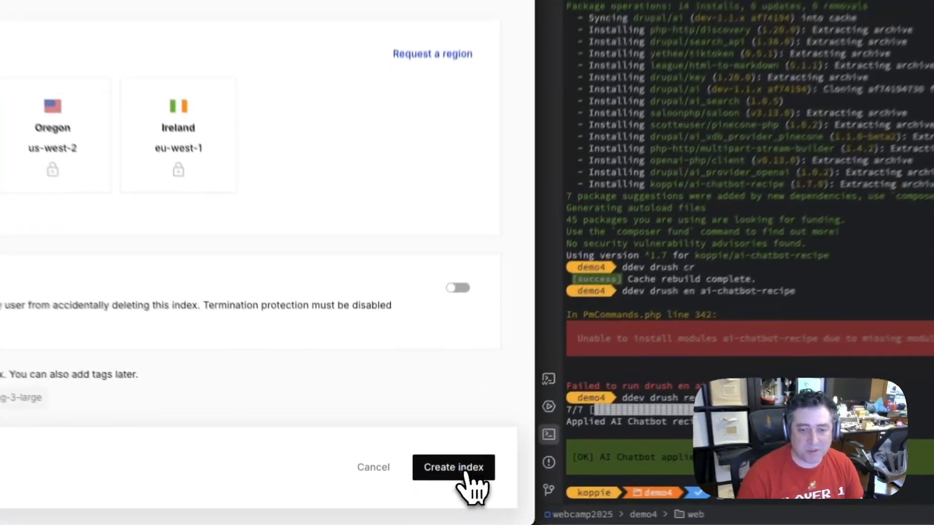
click(428, 498)
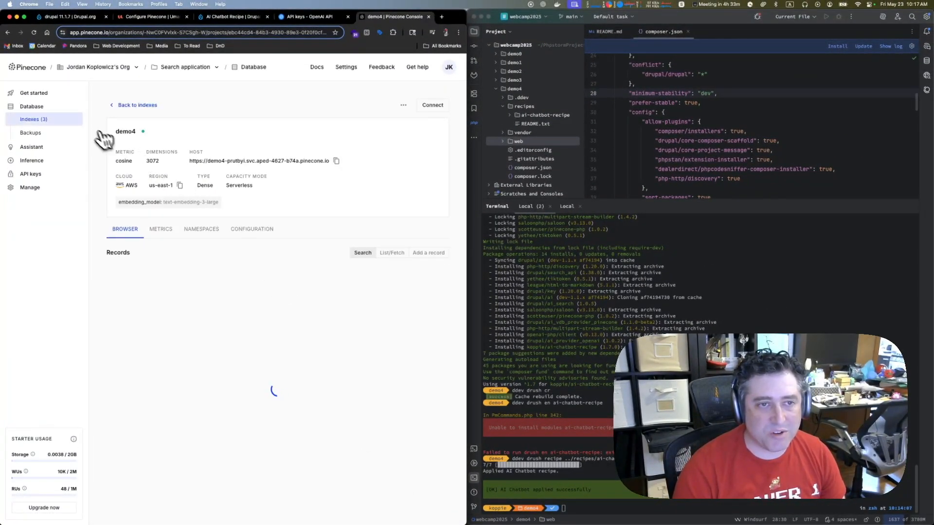
double_click(125, 131)
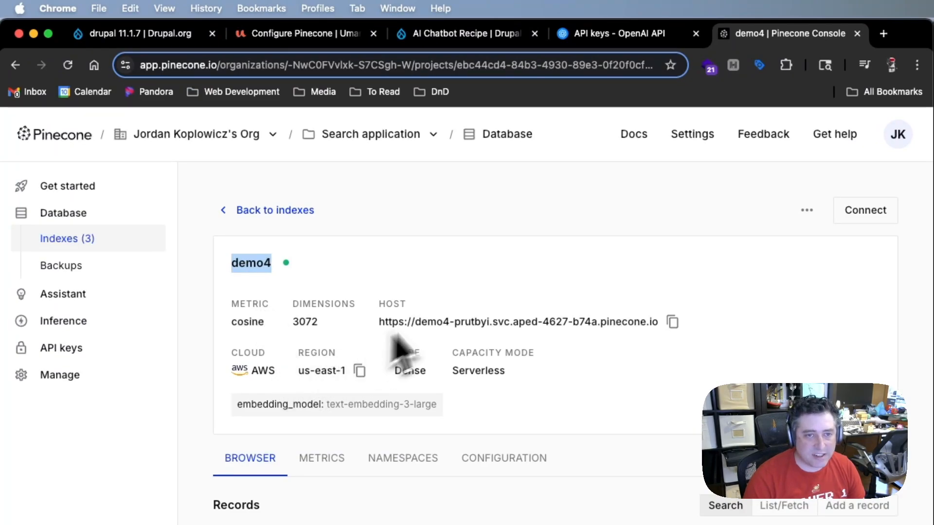
Return to the demo4 Drupal site, open the Search API configuration, and start adding a search server
click(325, 38)
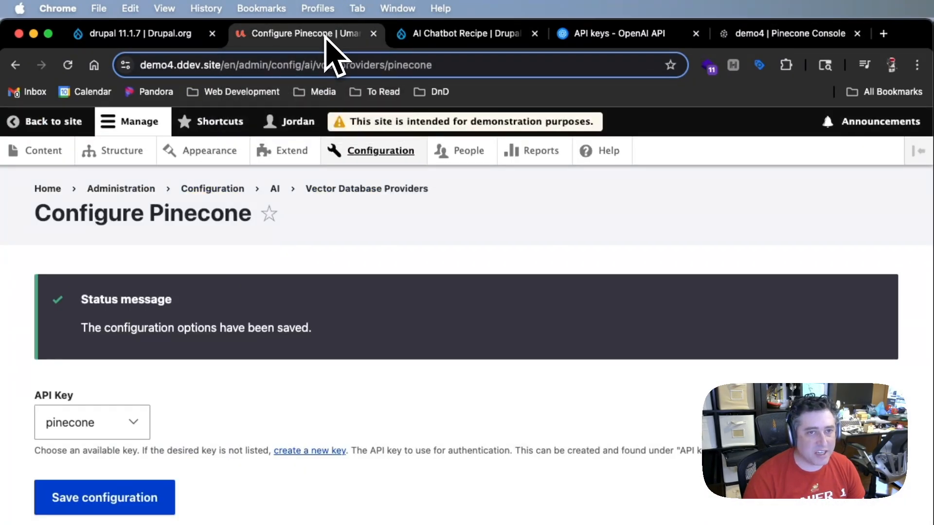
click(381, 152)
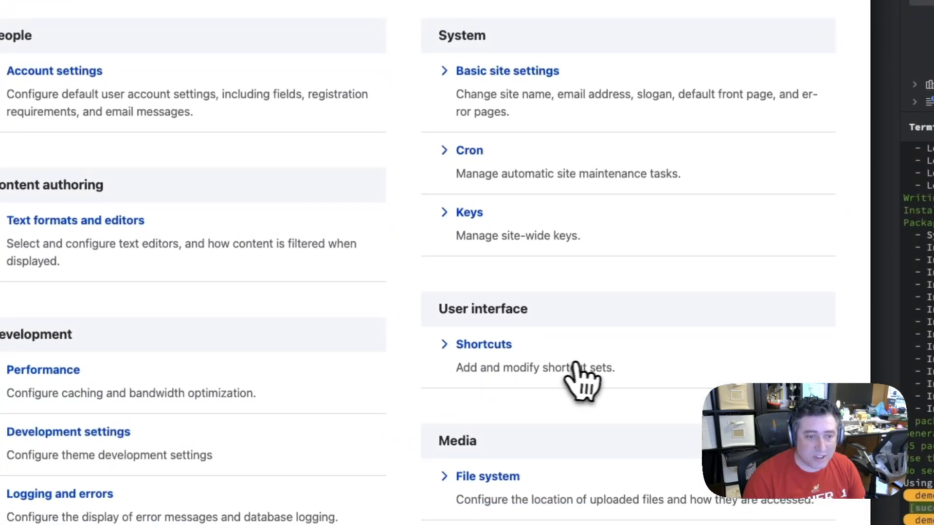
scroll(581, 363, down, 2)
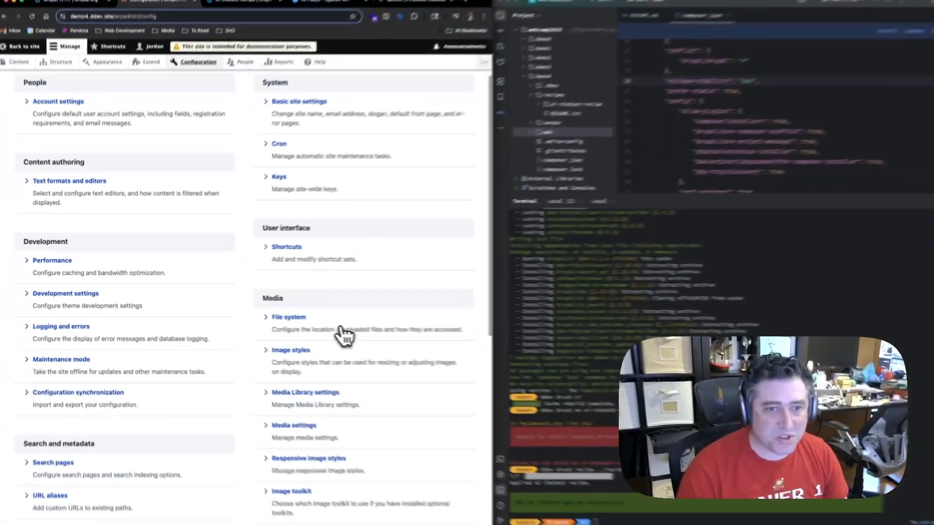
scroll(344, 334, down, 4)
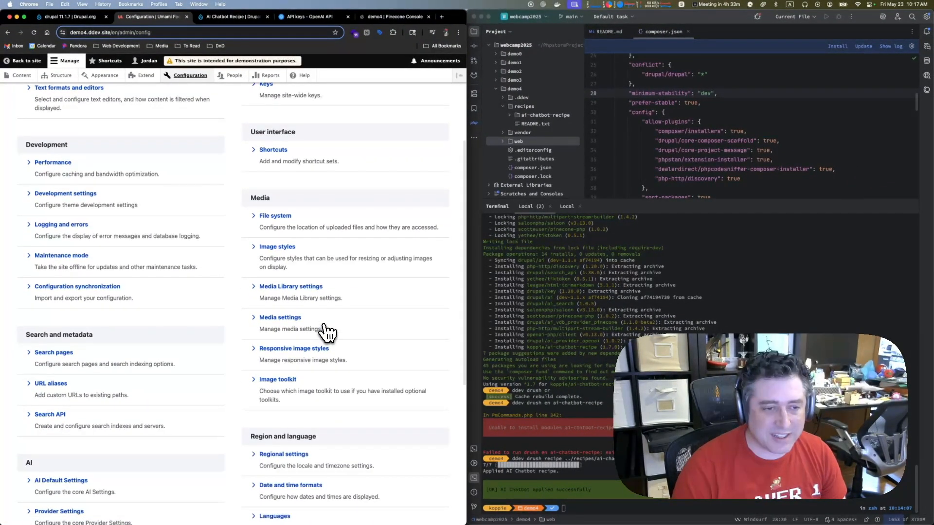
scroll(327, 332, down, 3)
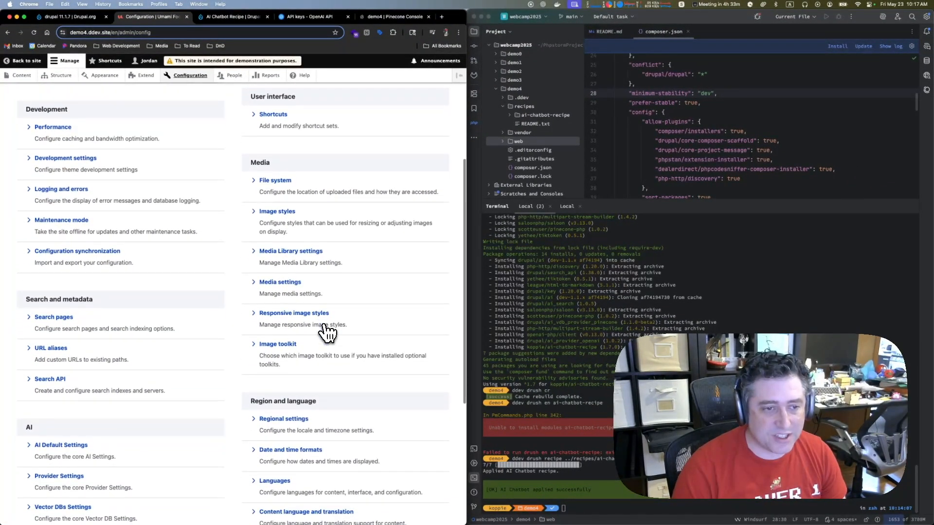
click(55, 344)
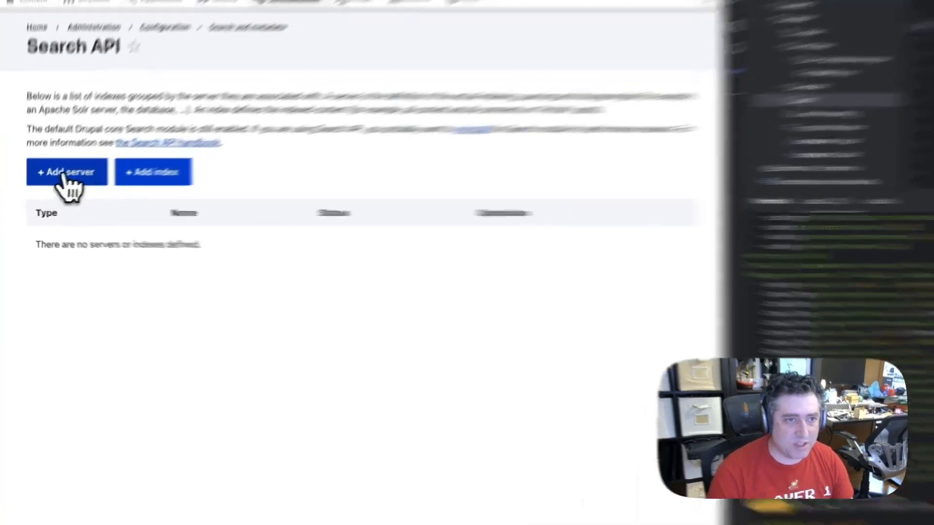
click(43, 190)
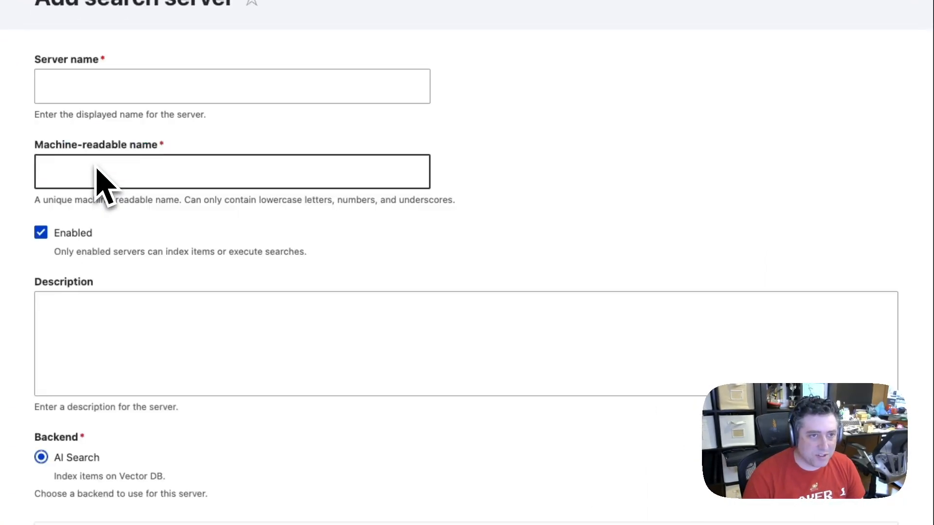
Name the search server Pinecone and set its embeddings engine to OpenAI | text-embedding-3-large
click(134, 88)
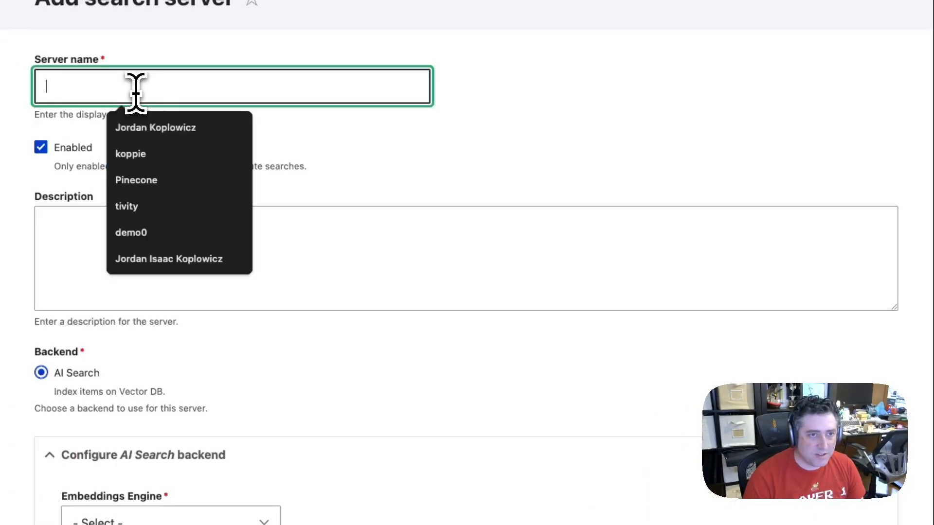
click(139, 182)
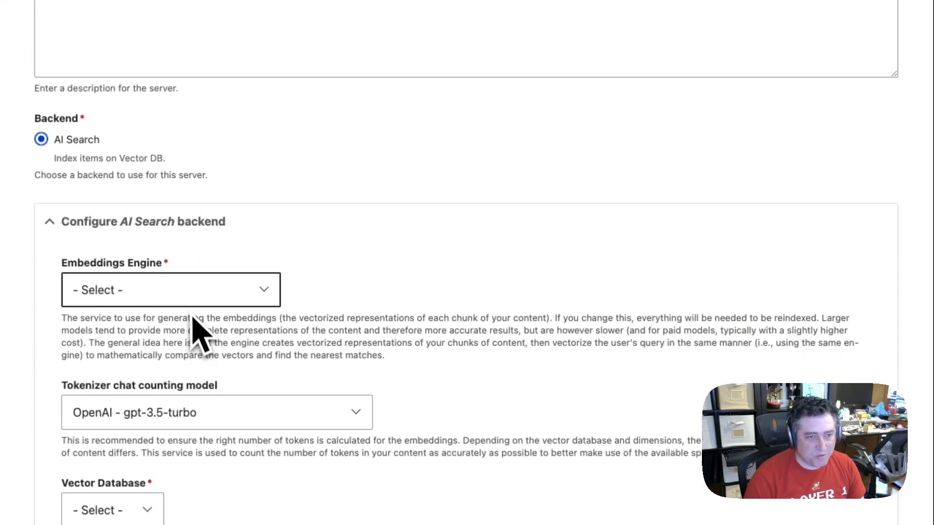
click(170, 197)
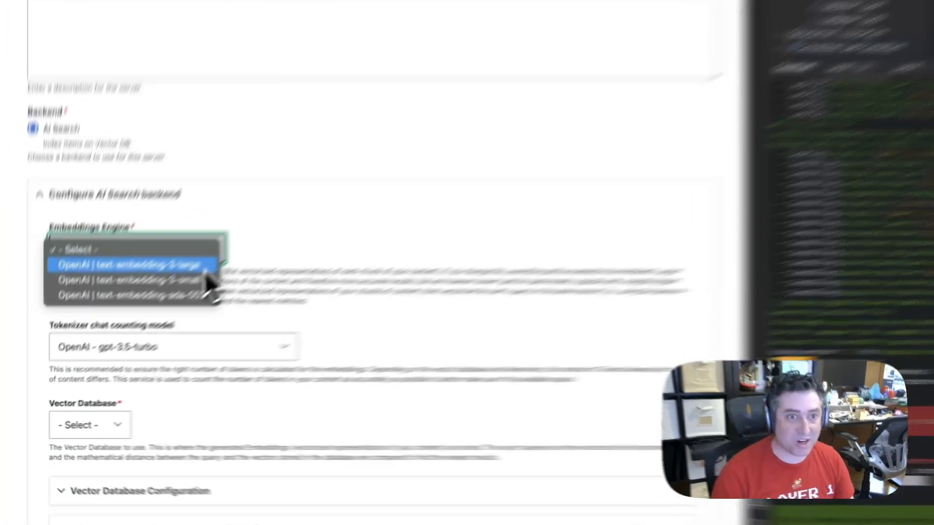
click(127, 332)
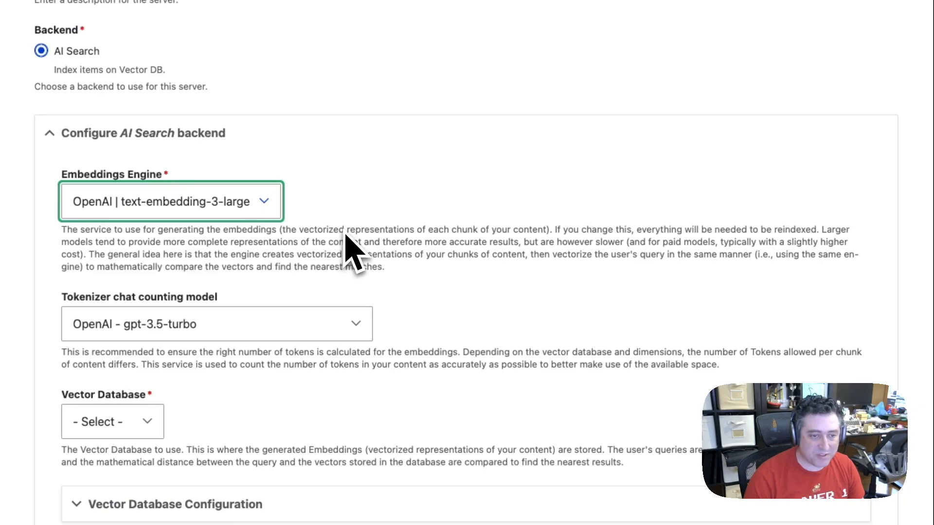
Review the tokenizer chat counting model options and set the server's vector database to Pinecone DB
scroll(349, 249, down, 3)
click(267, 179)
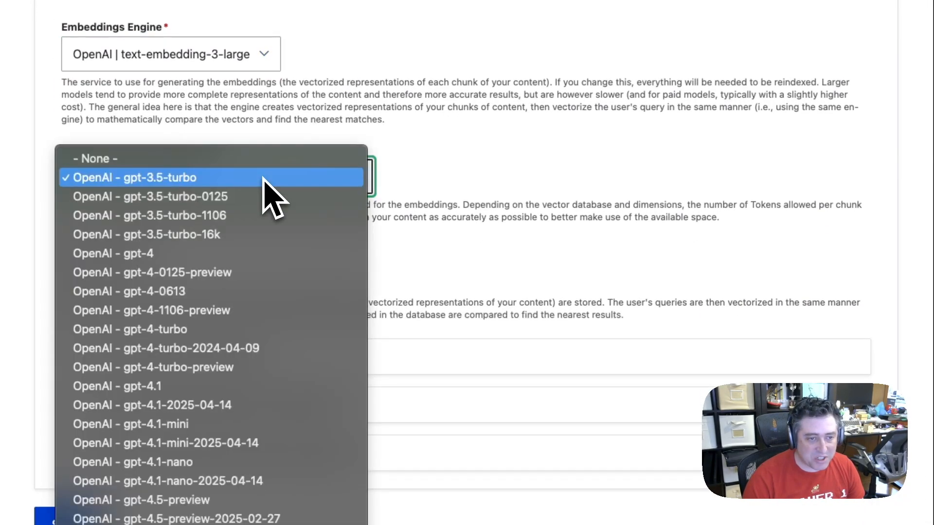
click(448, 165)
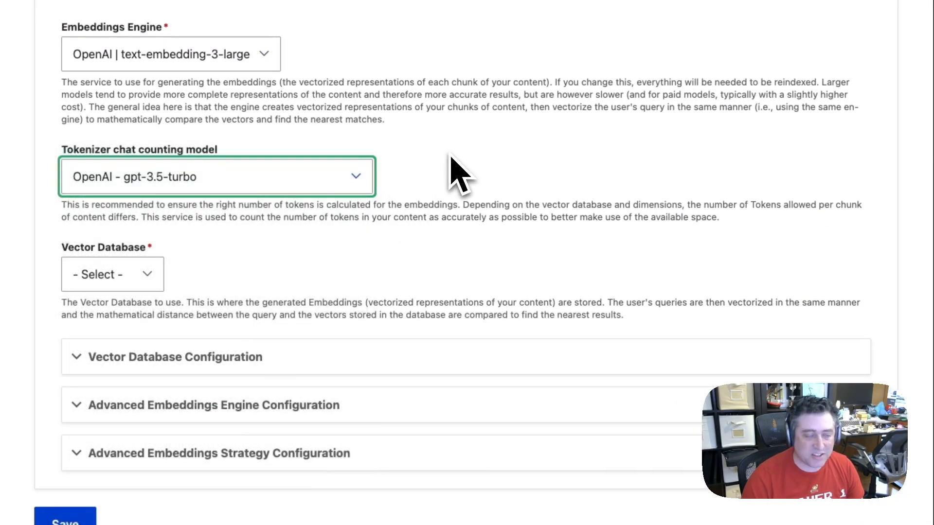
click(126, 278)
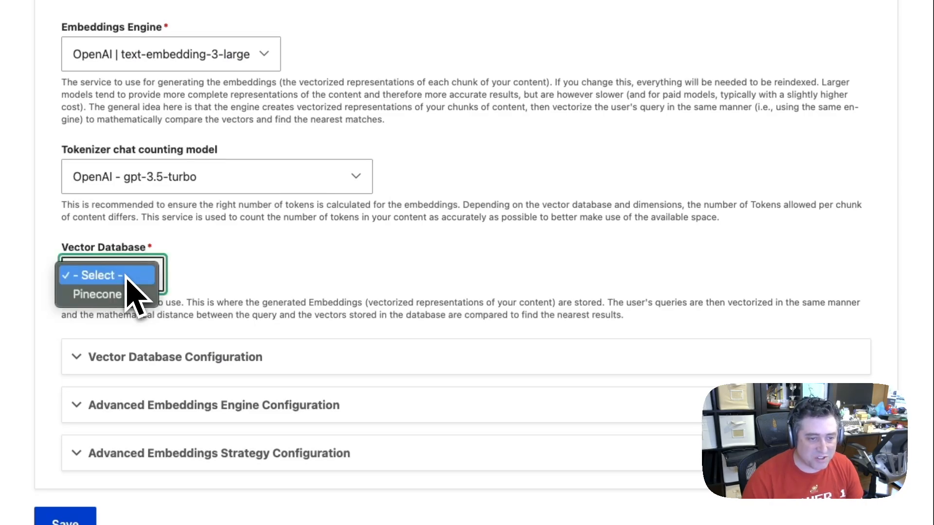
click(109, 298)
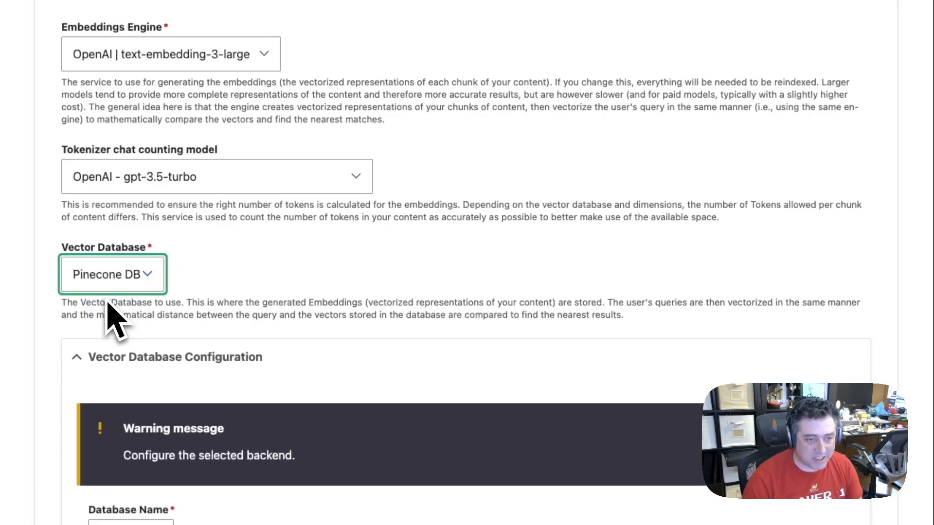
Choose demo4 as the database name in the Vector Database Configuration
scroll(355, 309, down, 7)
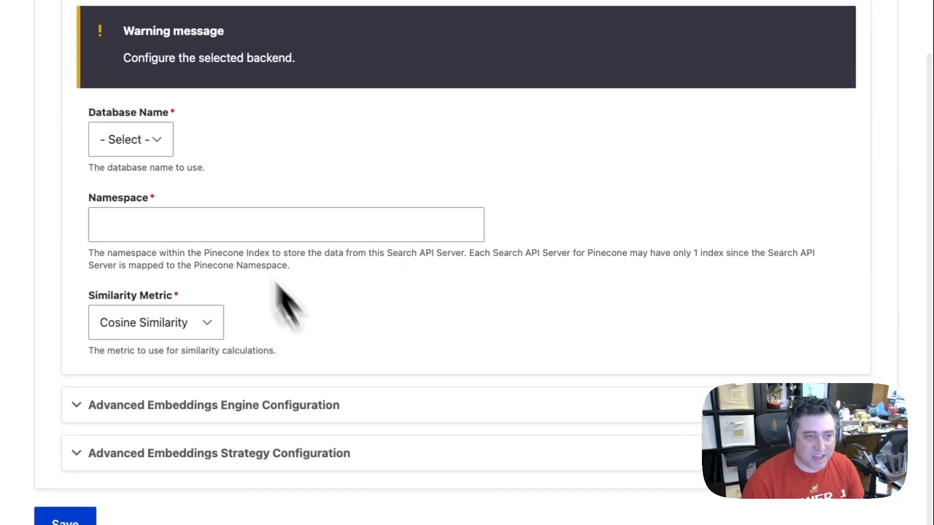
click(154, 140)
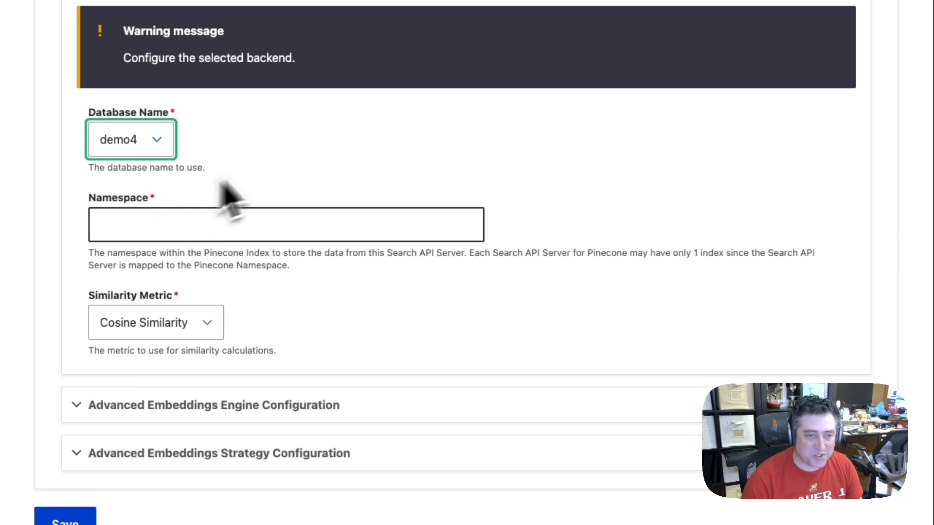
click(279, 161)
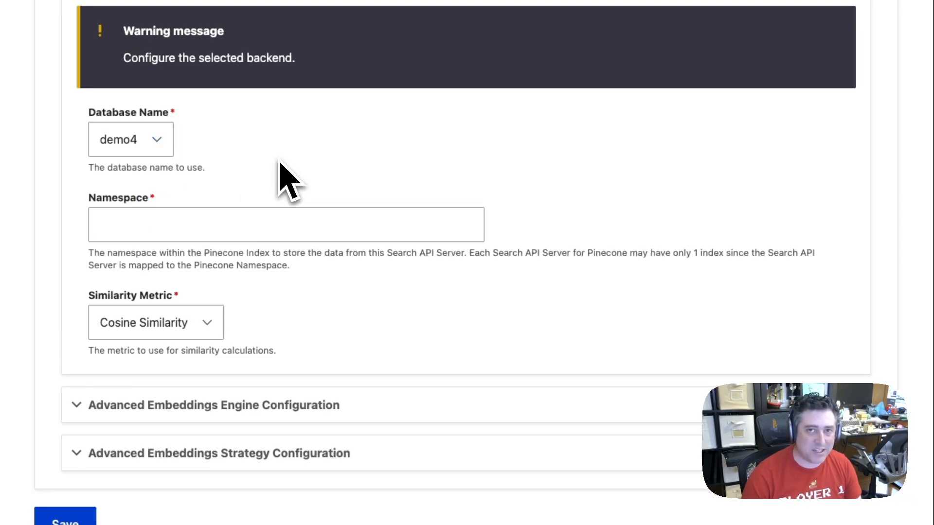
click(163, 146)
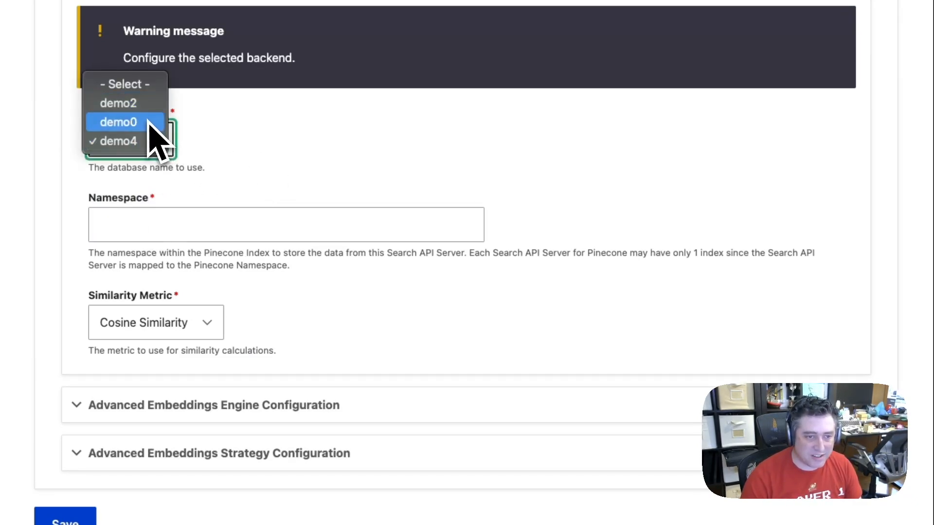
click(331, 130)
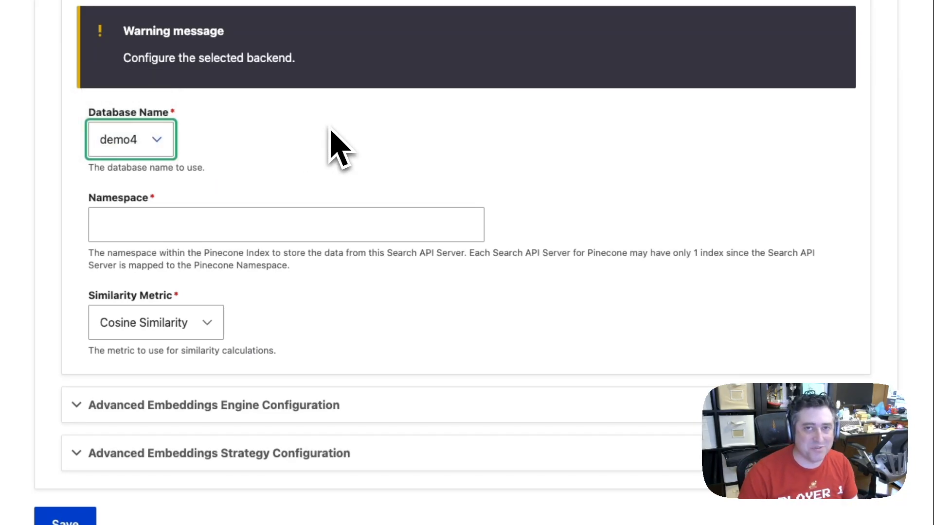
Set the namespace to demo4 with Cosine Similarity as the similarity metric, and save the search server
click(323, 224)
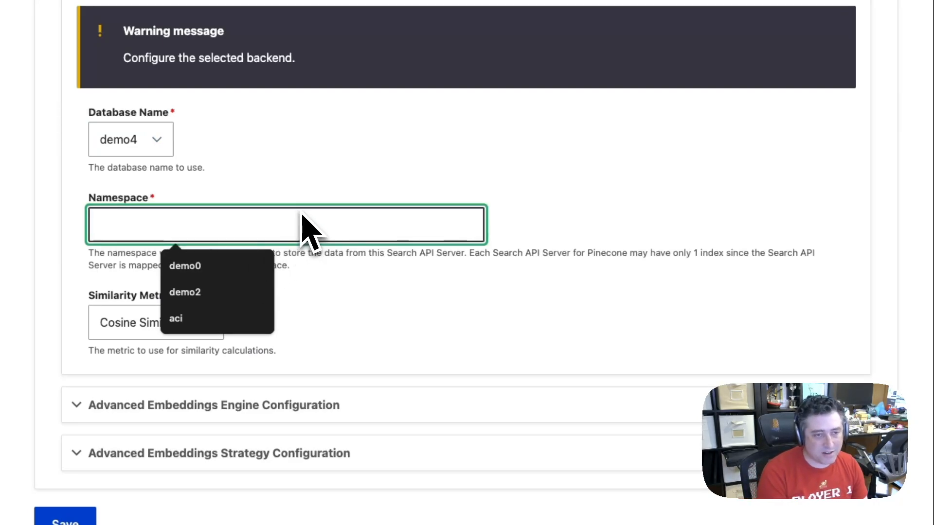
text(demo4)
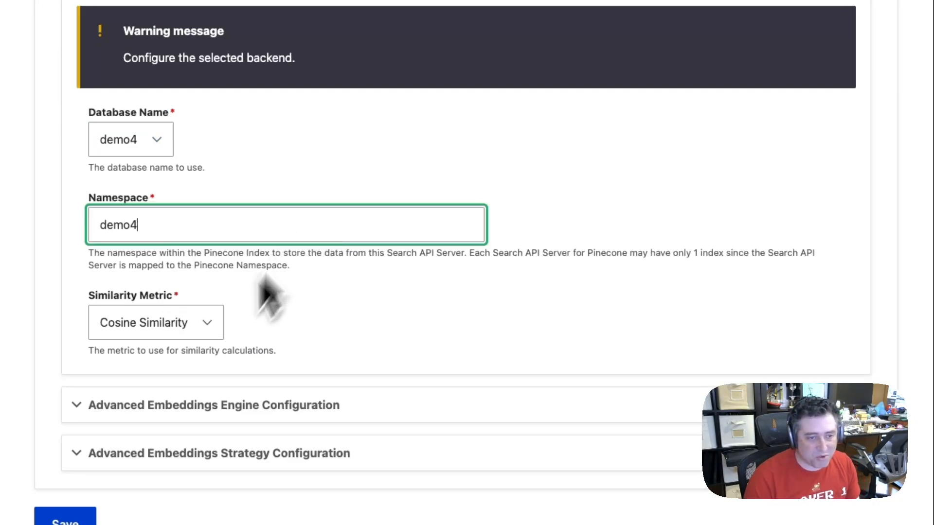
click(163, 322)
click(291, 331)
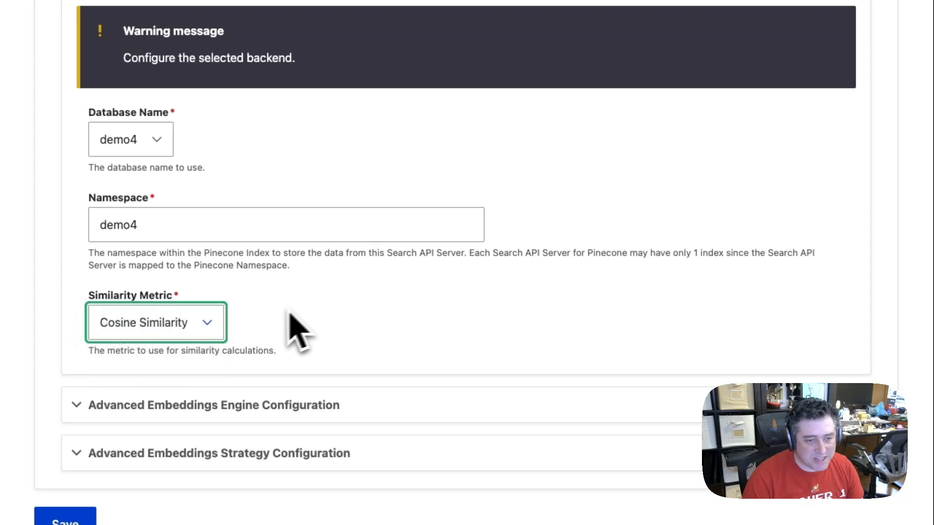
scroll(104, 417, down, 3)
click(67, 440)
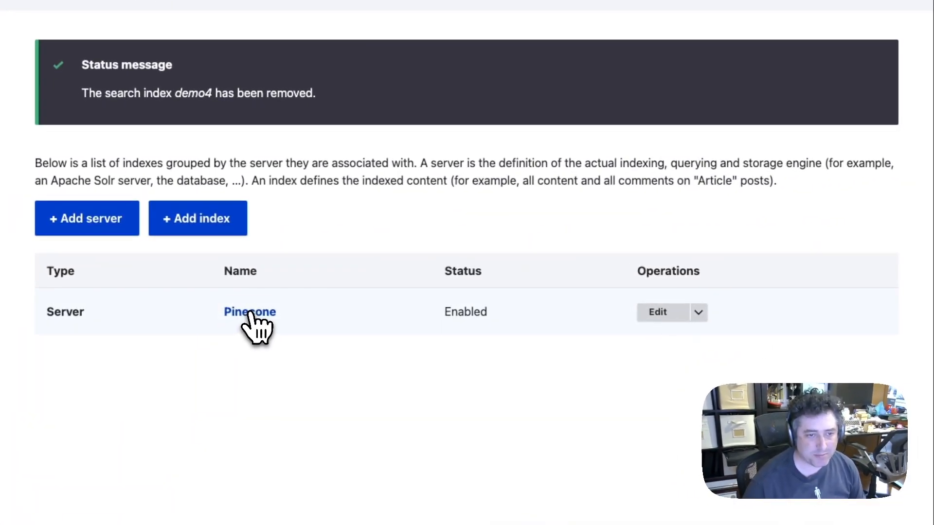
Check the Pinecone server's details, and start a new search index named demo4 ii
click(125, 272)
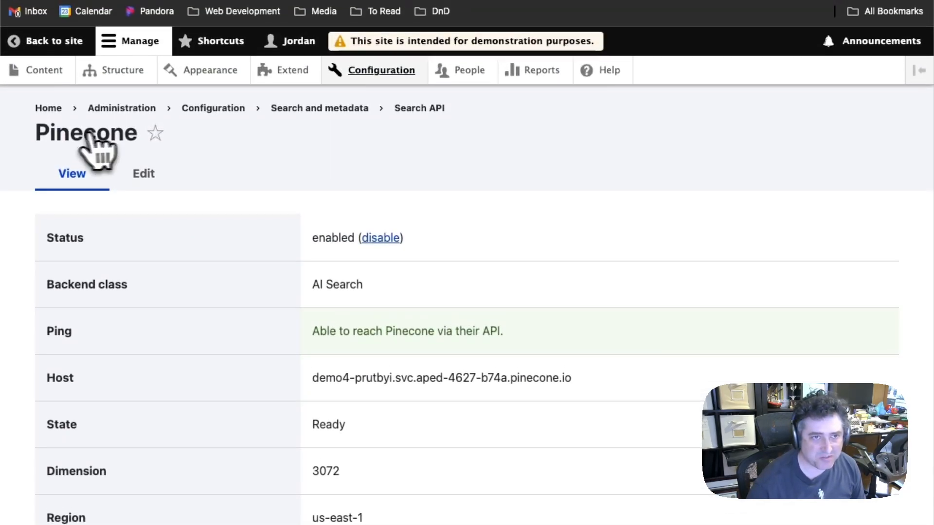
click(422, 24)
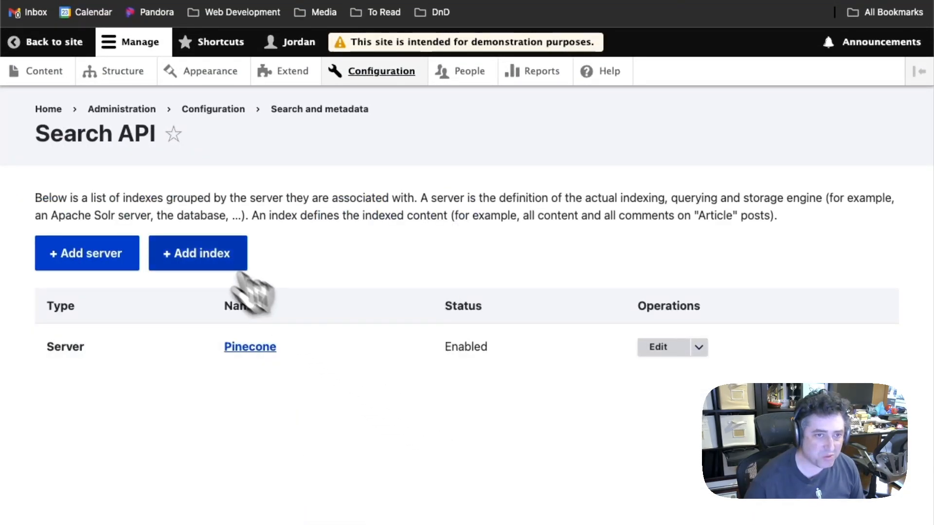
click(206, 249)
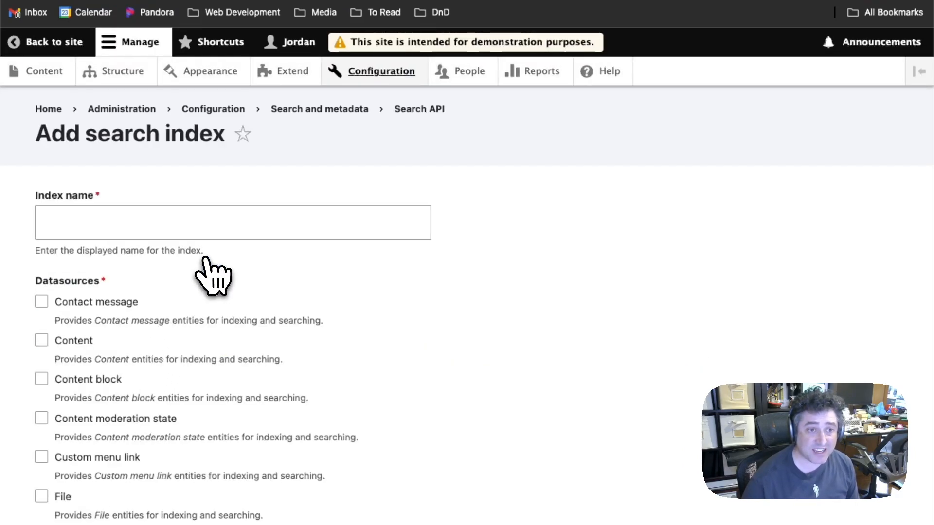
click(274, 218)
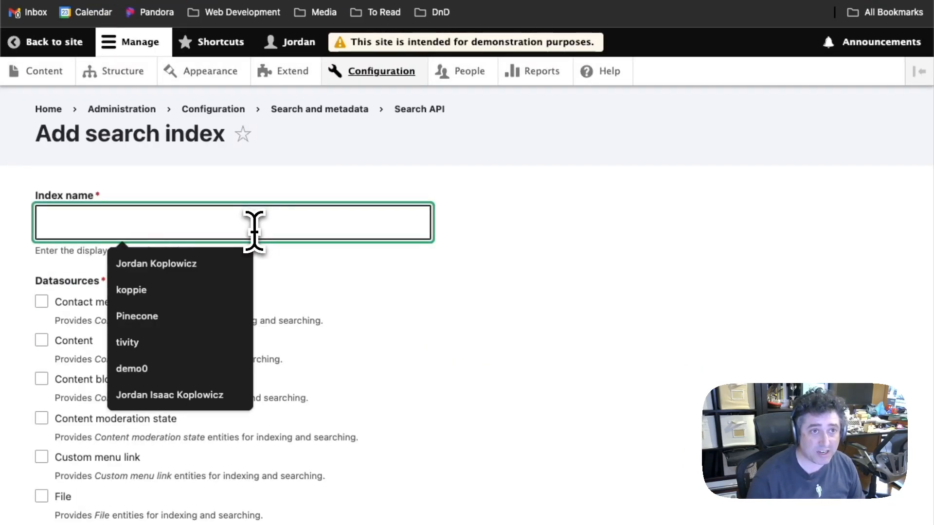
text(de)
text(mo)
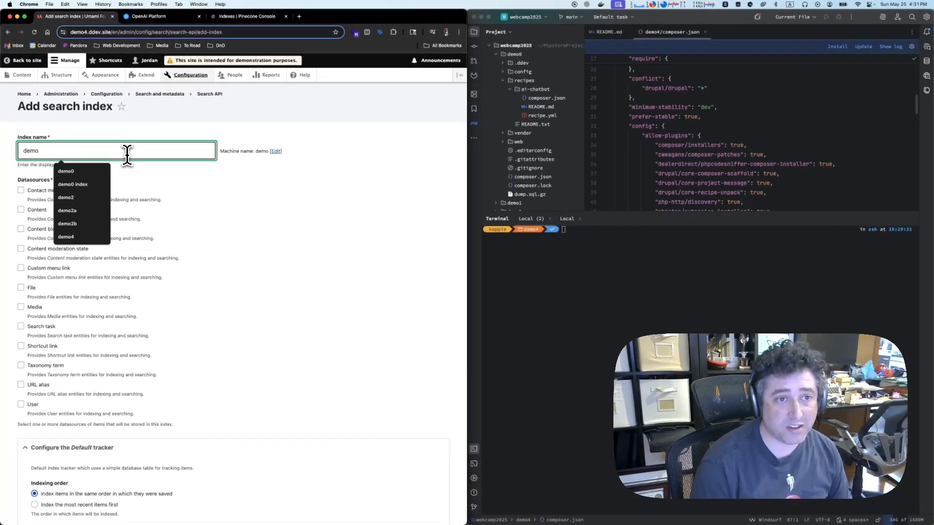
text(4a)
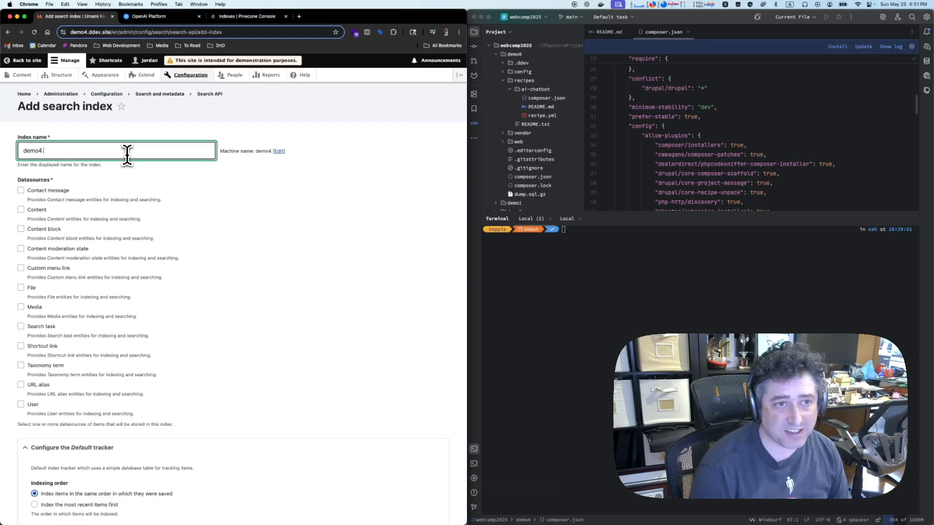
key(BackSpace)
key(BackSpace)
key(BackSpace)
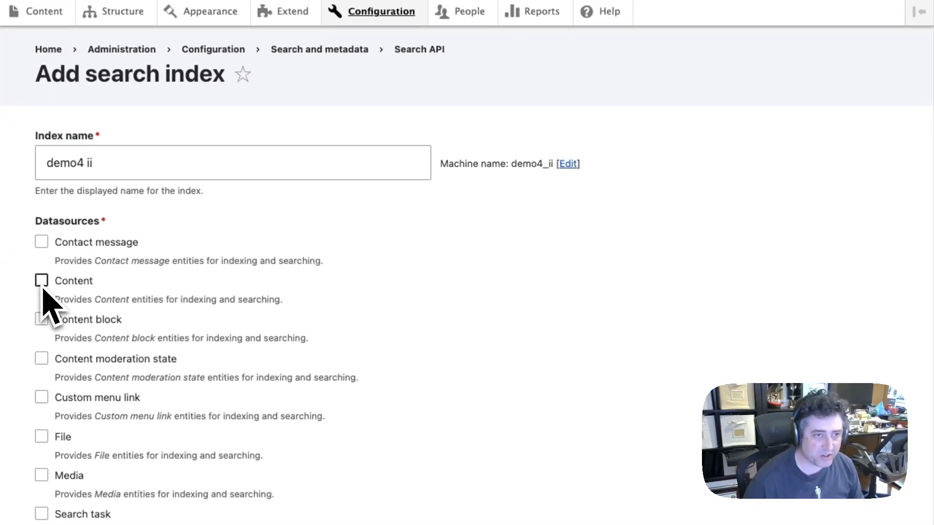
Enable the Content datasource for the index and restrict its indexed bundles to Recipe only
click(43, 284)
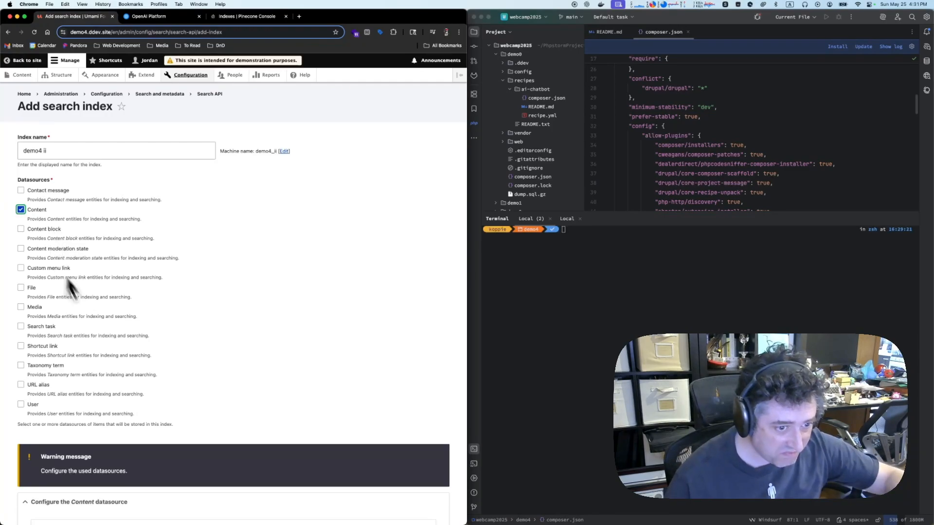
scroll(177, 380, down, 5)
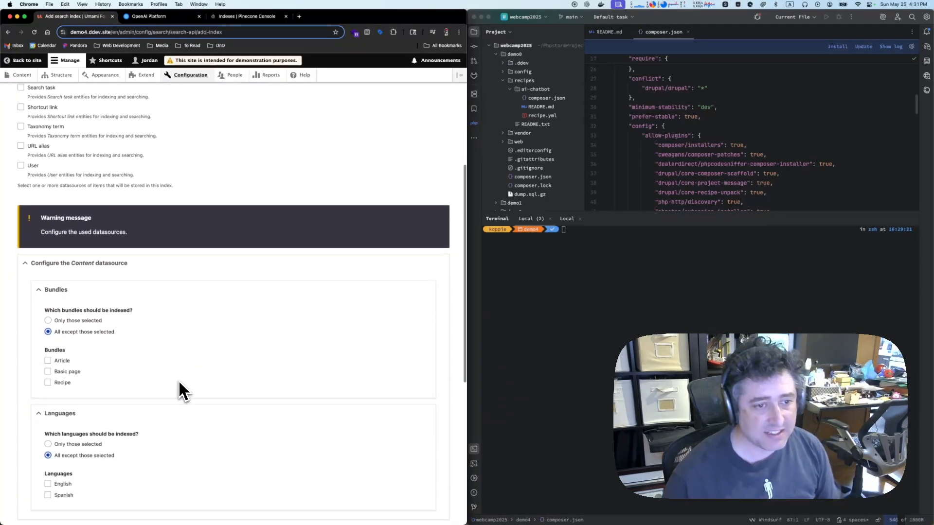
scroll(178, 380, down, 2)
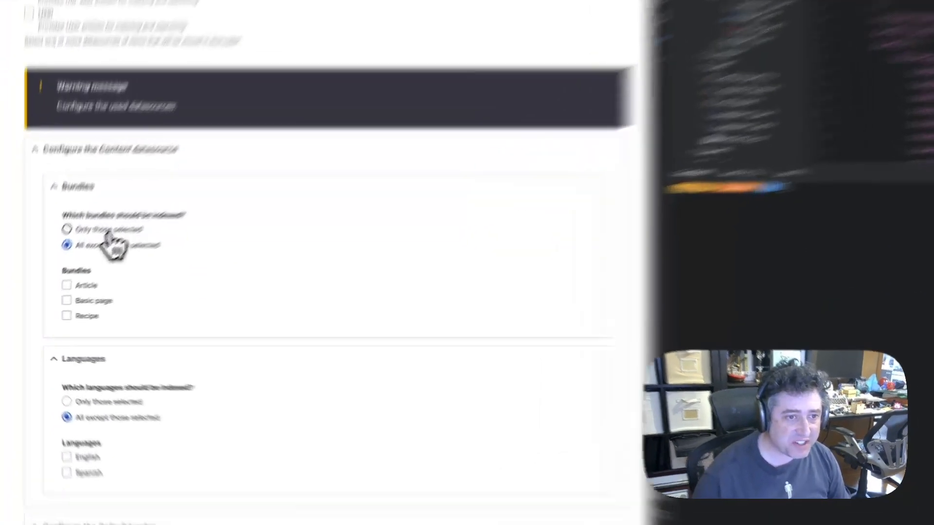
click(106, 231)
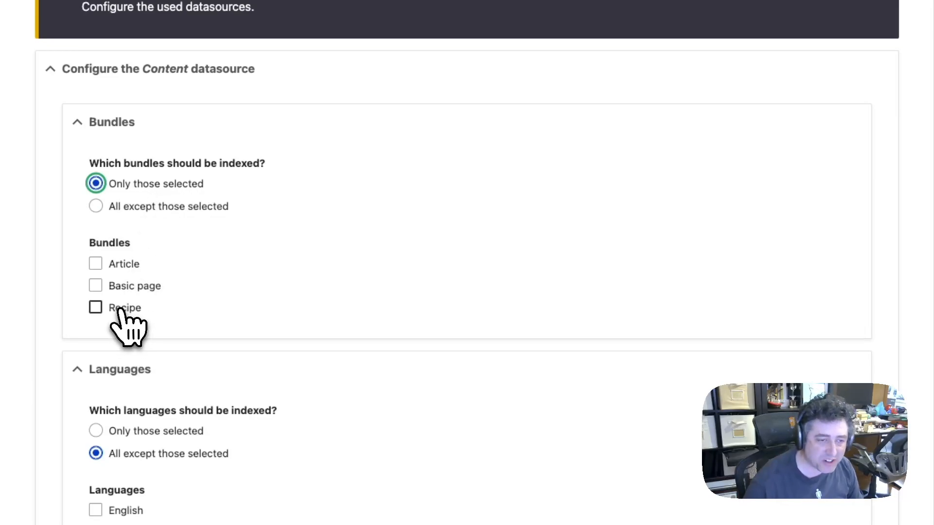
click(120, 311)
Assign the index to the Pinecone server and save it, continuing on to adding fields
scroll(428, 292, down, 3)
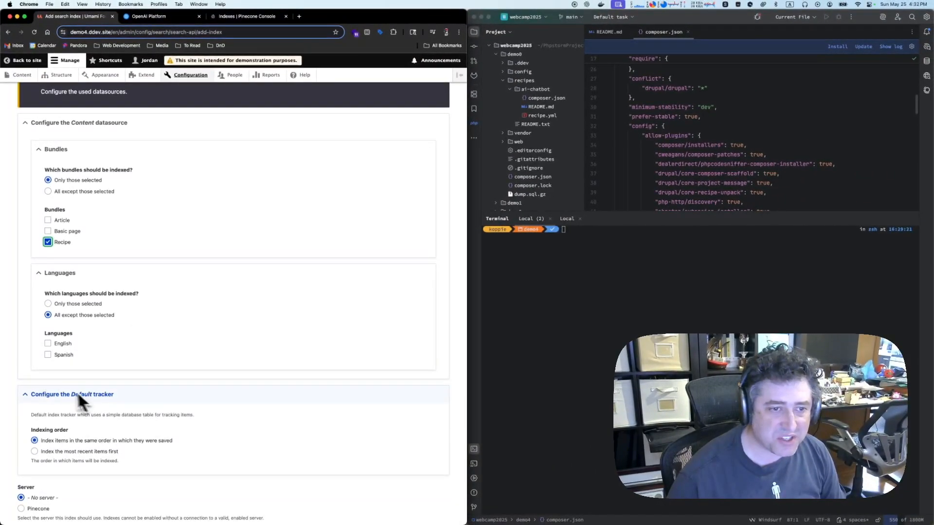
scroll(107, 410, down, 2)
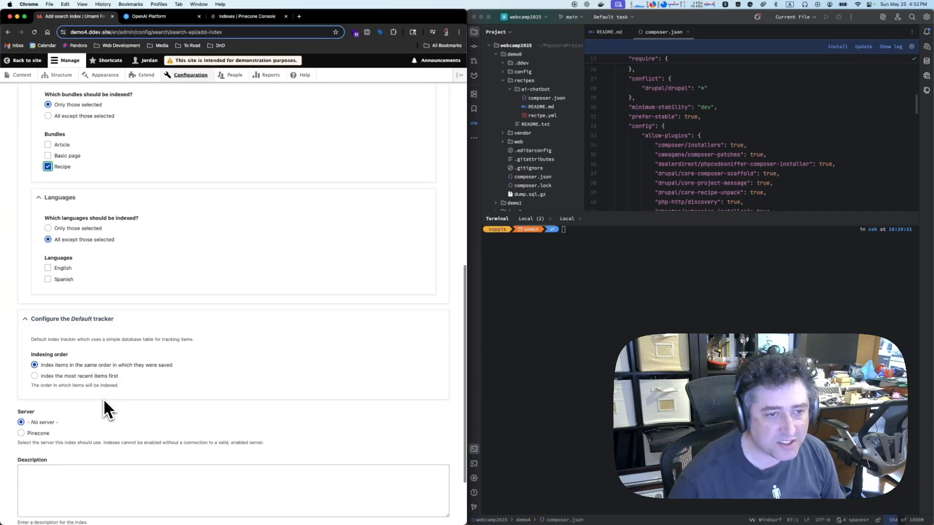
scroll(107, 409, down, 3)
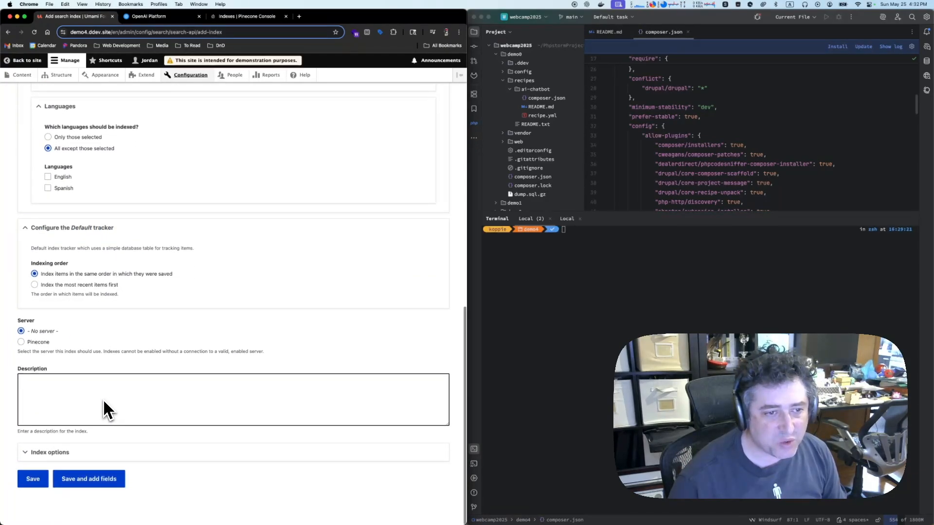
click(39, 343)
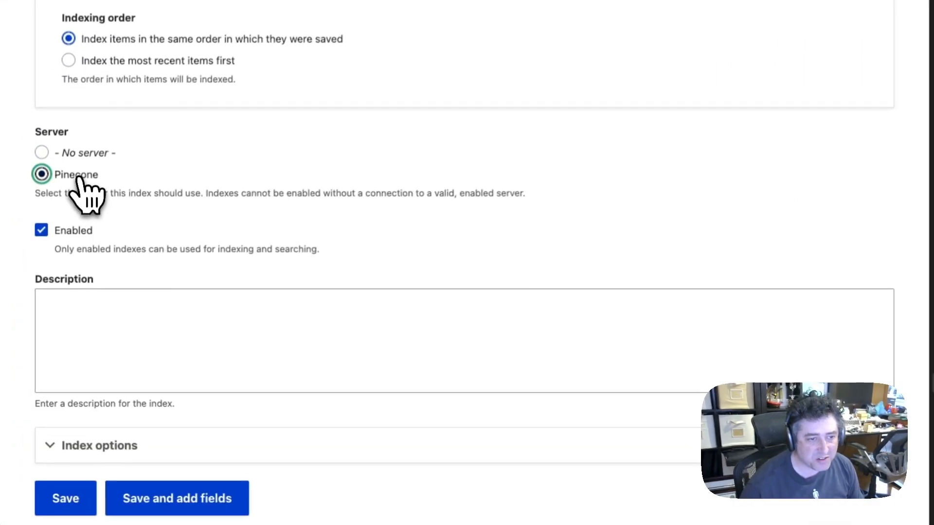
click(130, 325)
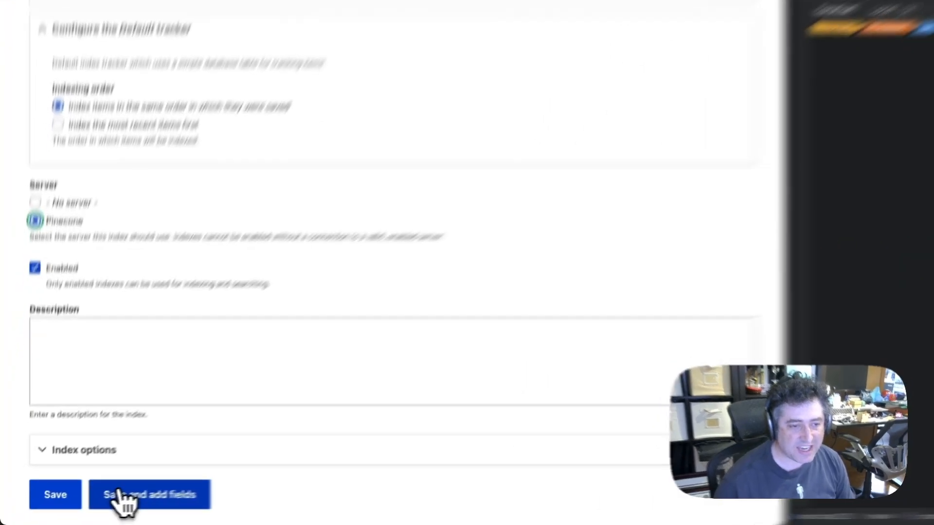
click(71, 504)
Add the Cooking time, Difficulty, Directions and Ingredients content fields to the index
scroll(384, 258, up, 4)
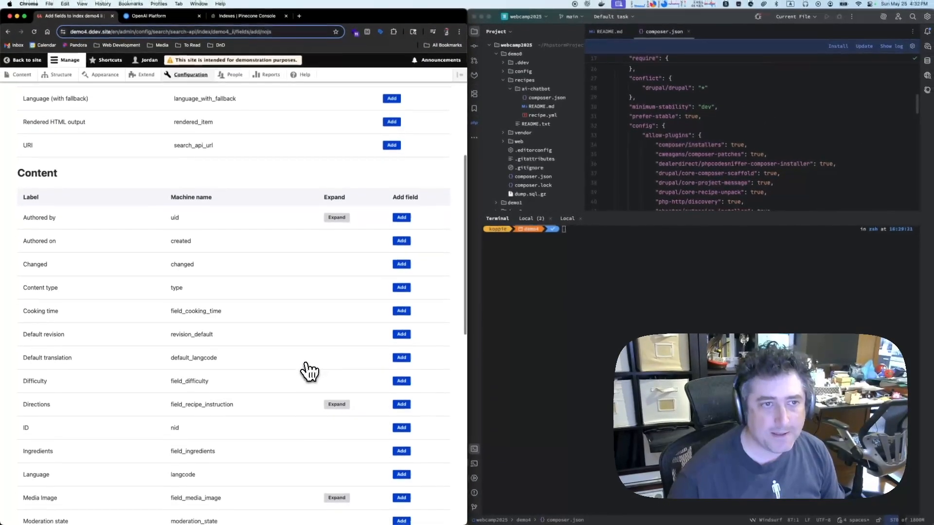
scroll(503, 249, down, 3)
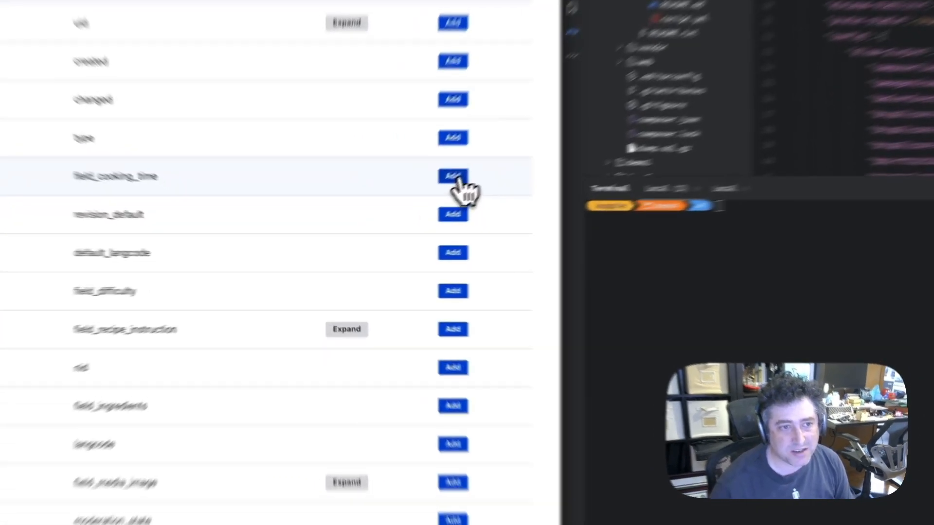
click(399, 214)
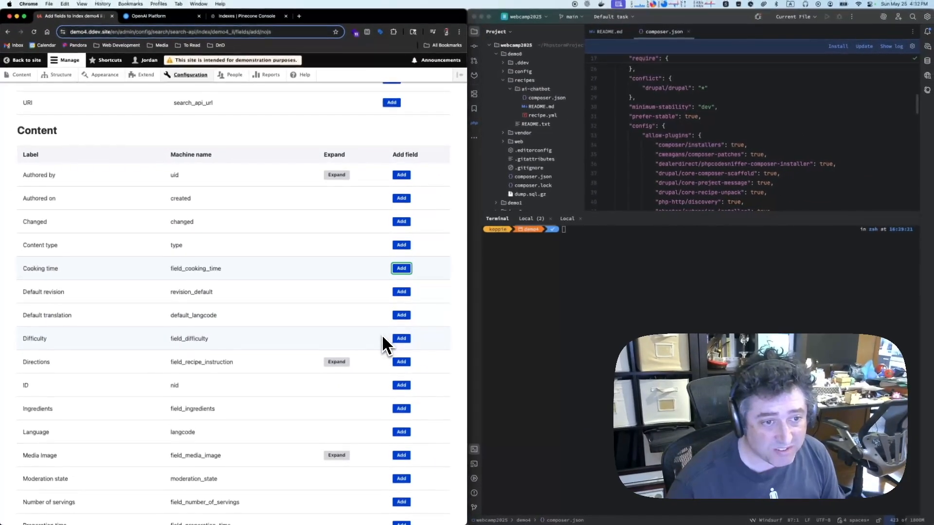
click(402, 338)
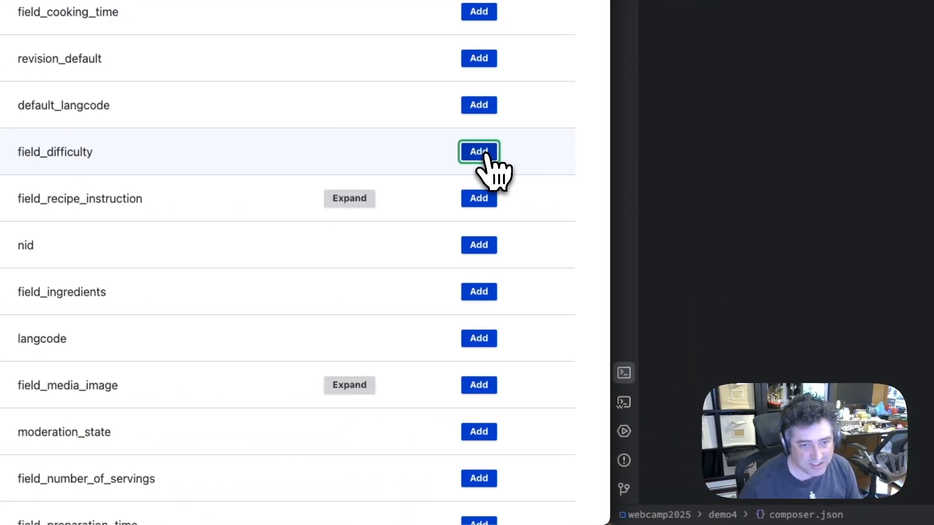
click(481, 203)
click(475, 294)
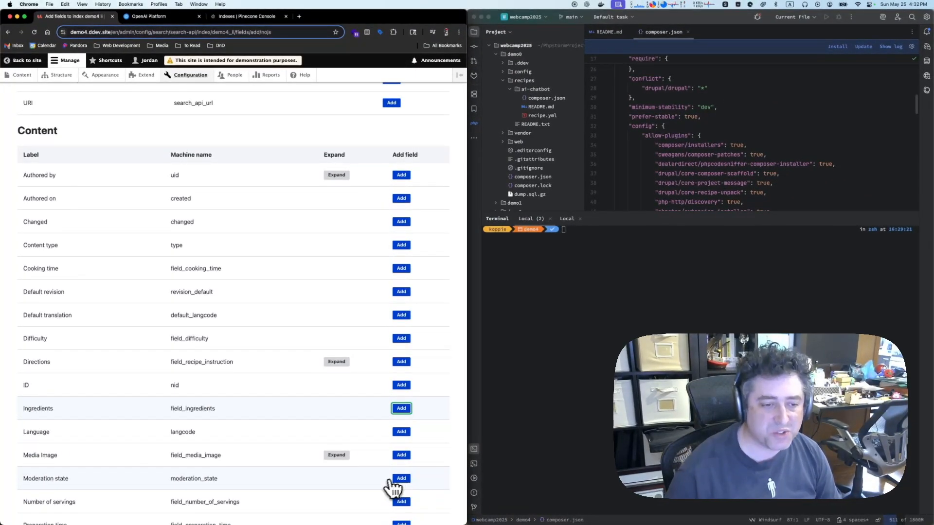
Add the Number of servings, Preparation time and Recipe category fields to the index, and finish adding fields
scroll(358, 507, down, 3)
scroll(358, 507, down, 10)
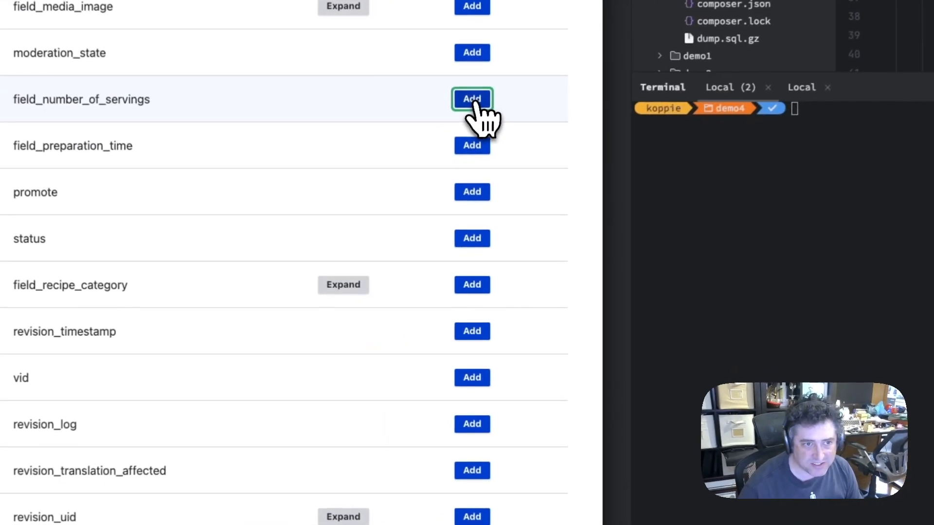
click(429, 175)
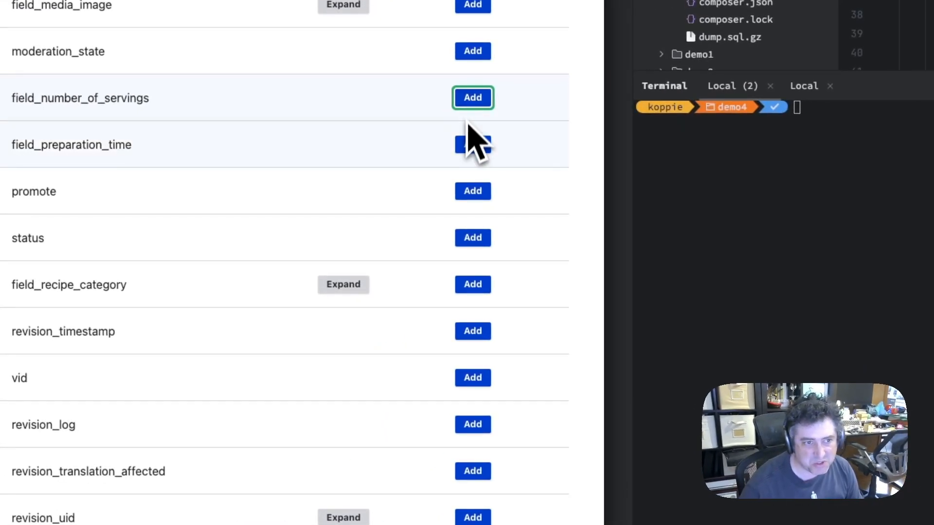
click(473, 146)
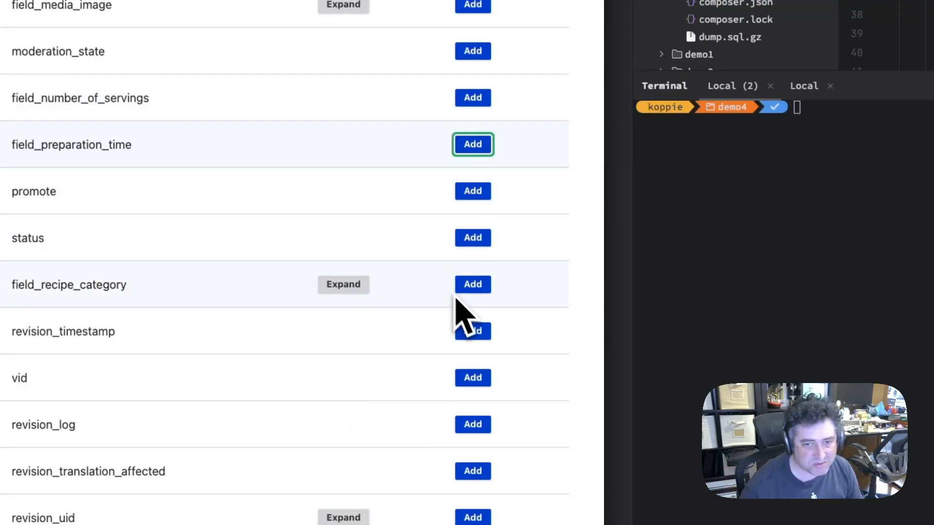
click(478, 286)
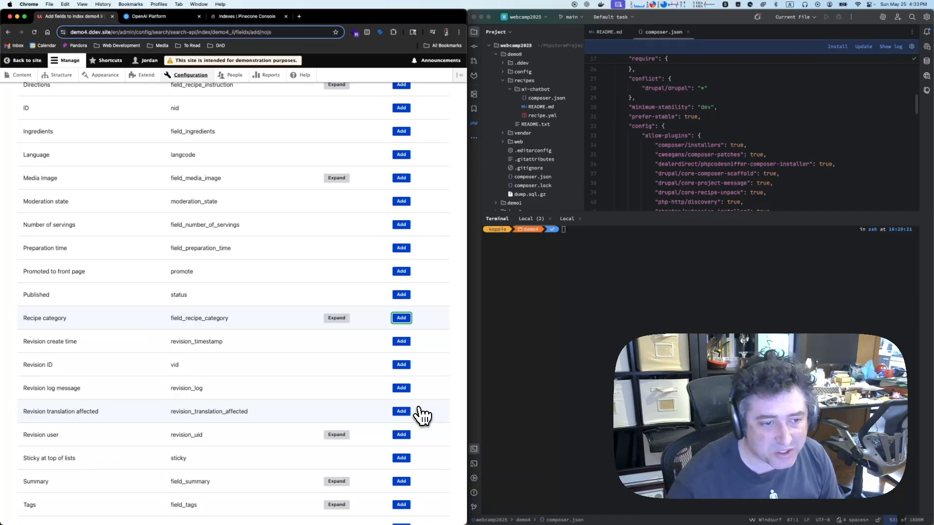
scroll(424, 417, down, 5)
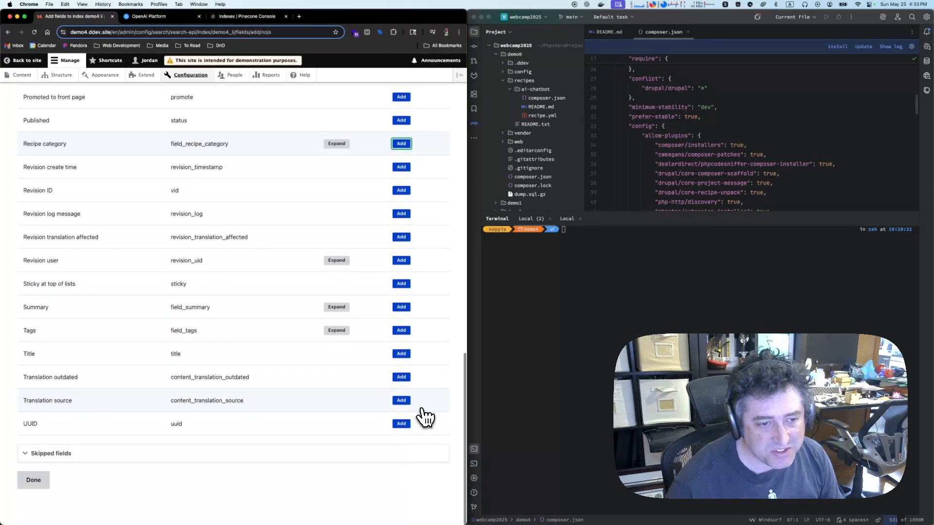
click(33, 481)
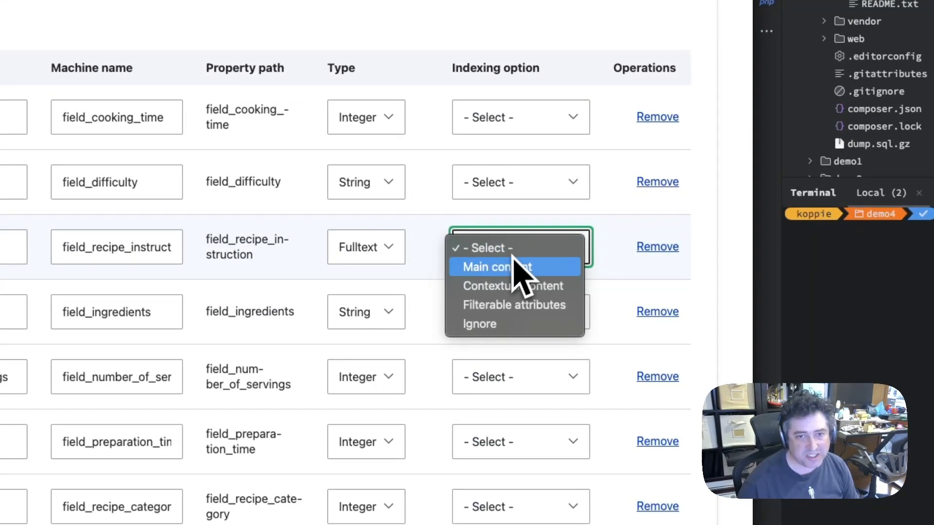
Set the indexing option to Main content for Directions, Contextual content for Cooking time, and Filterable attributes for Difficulty
click(502, 273)
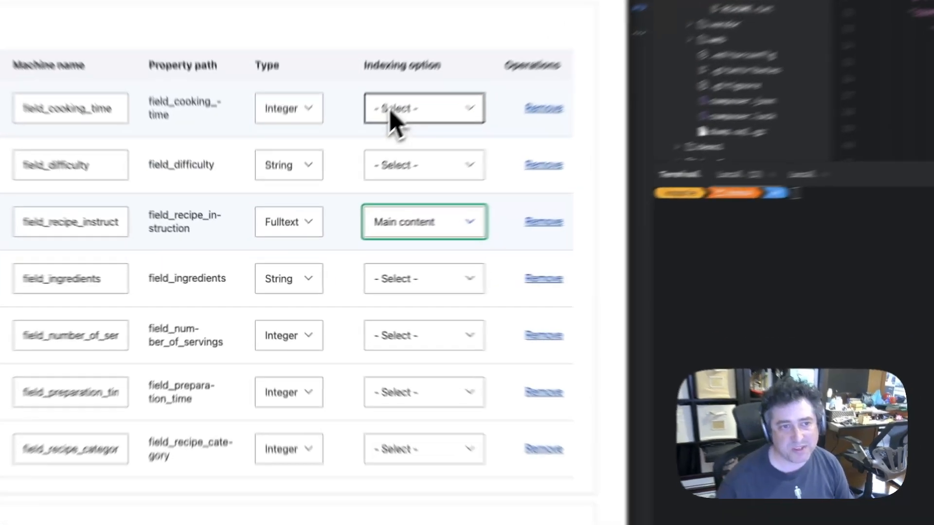
click(331, 181)
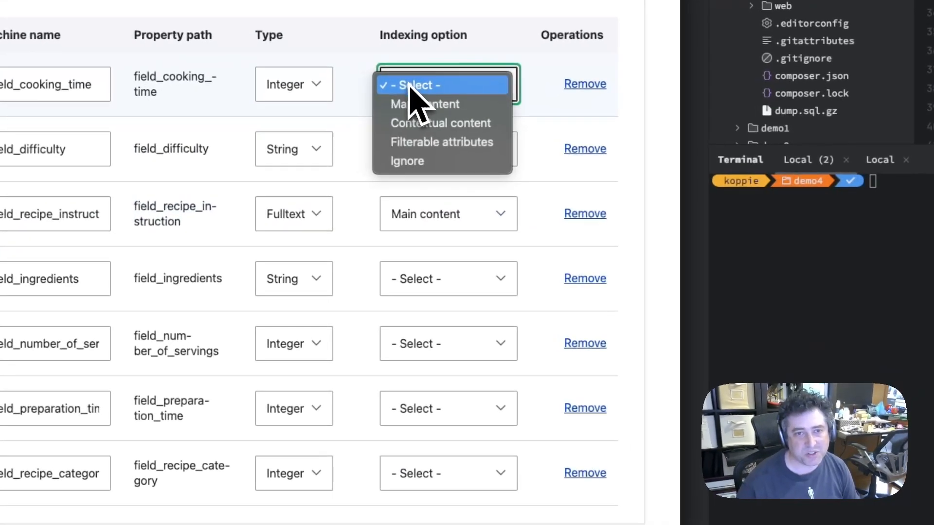
click(403, 125)
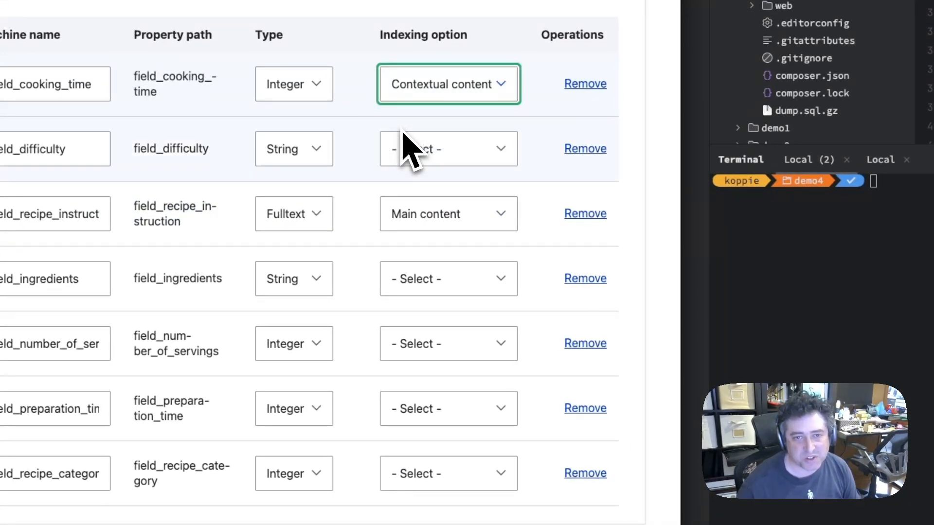
click(474, 150)
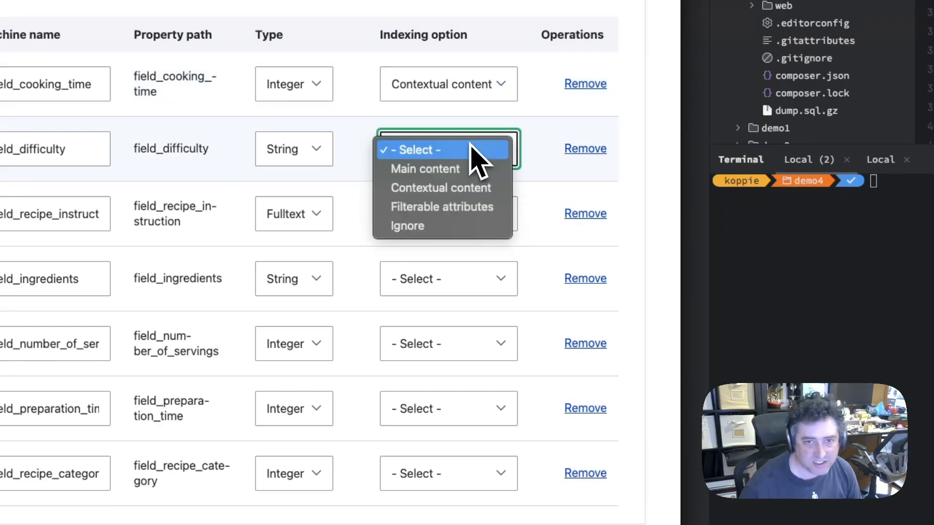
click(447, 209)
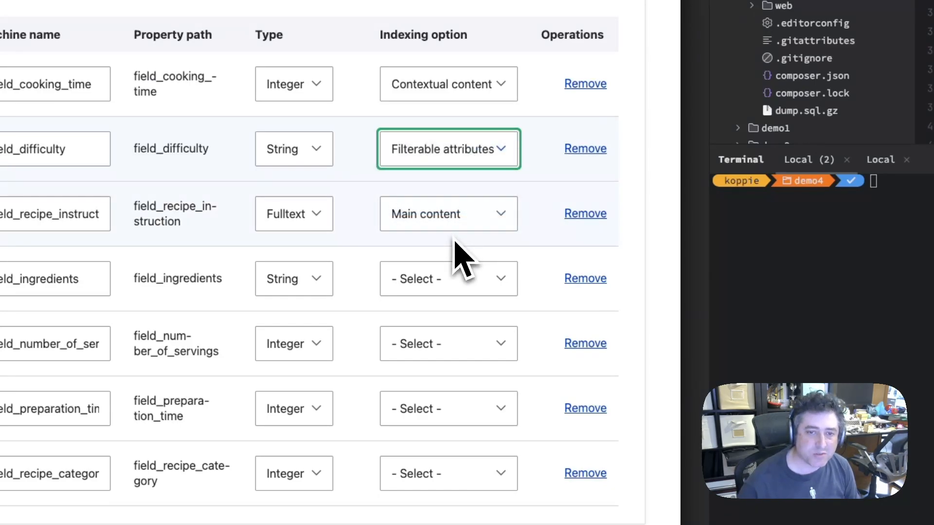
Set the indexing option to Contextual content for Ingredients and Number of servings, and to Filterable attributes for Preparation time
click(463, 279)
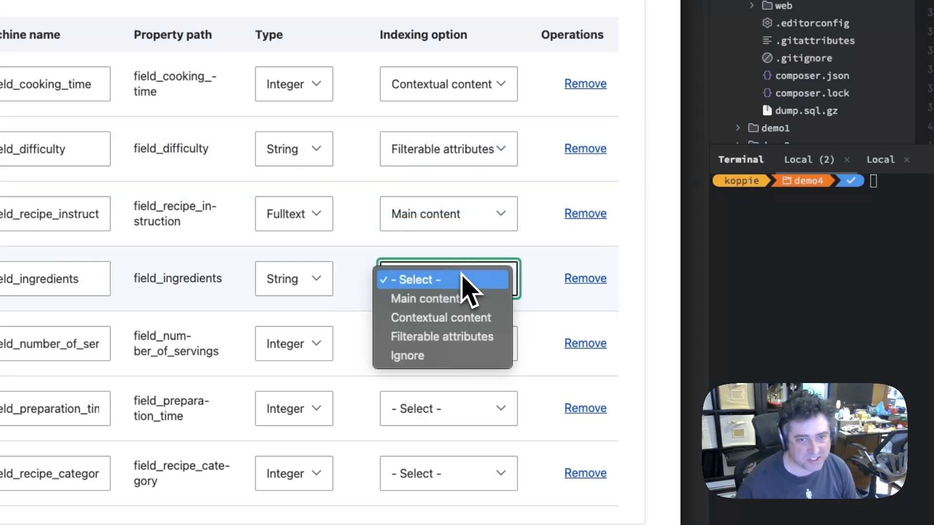
click(442, 324)
click(454, 357)
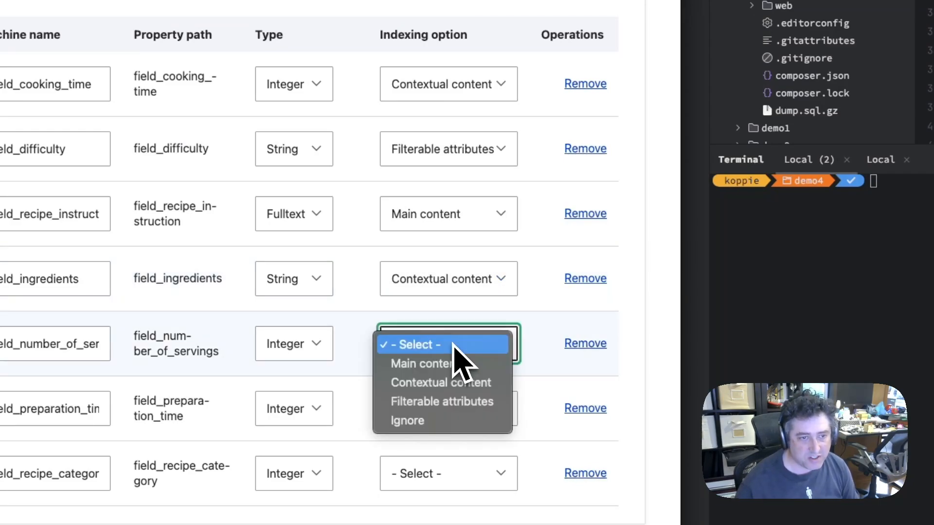
click(443, 389)
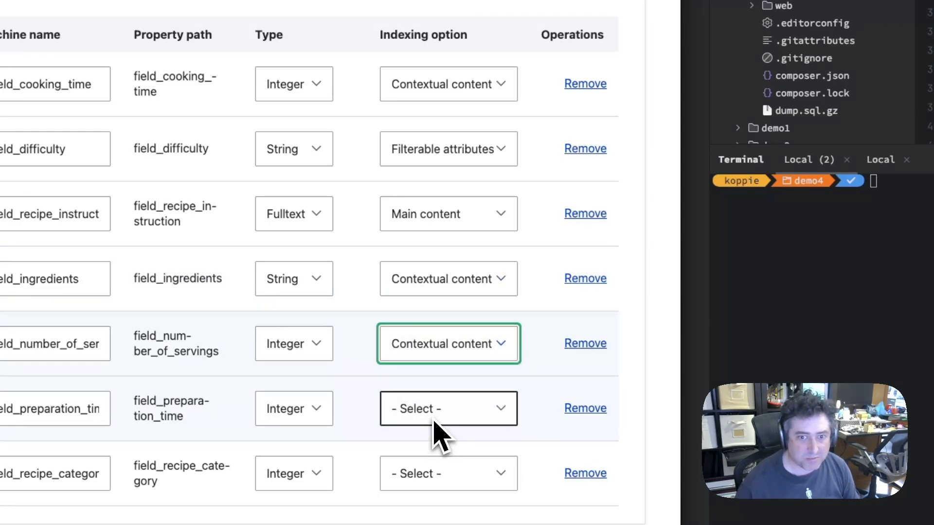
click(434, 421)
click(426, 469)
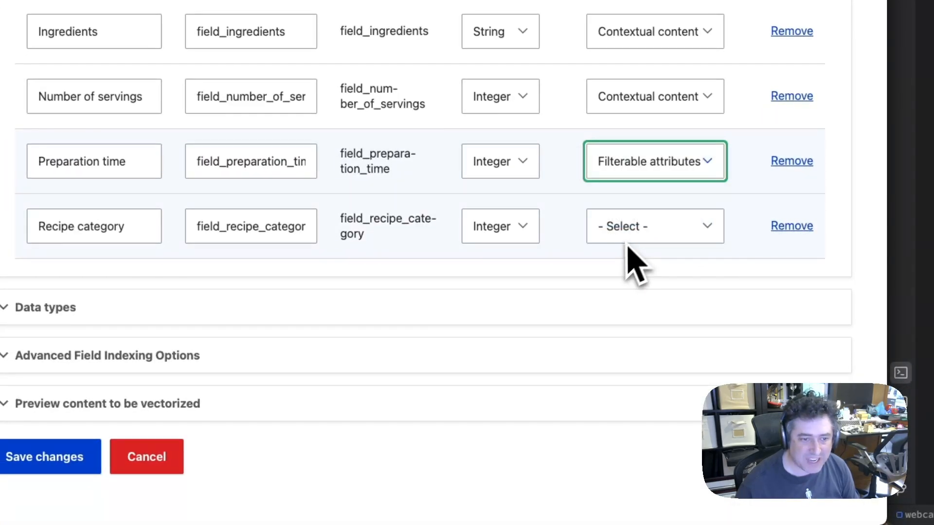
Set the indexing option of the Recipe category field to Filterable attributes and save the field changes
click(628, 241)
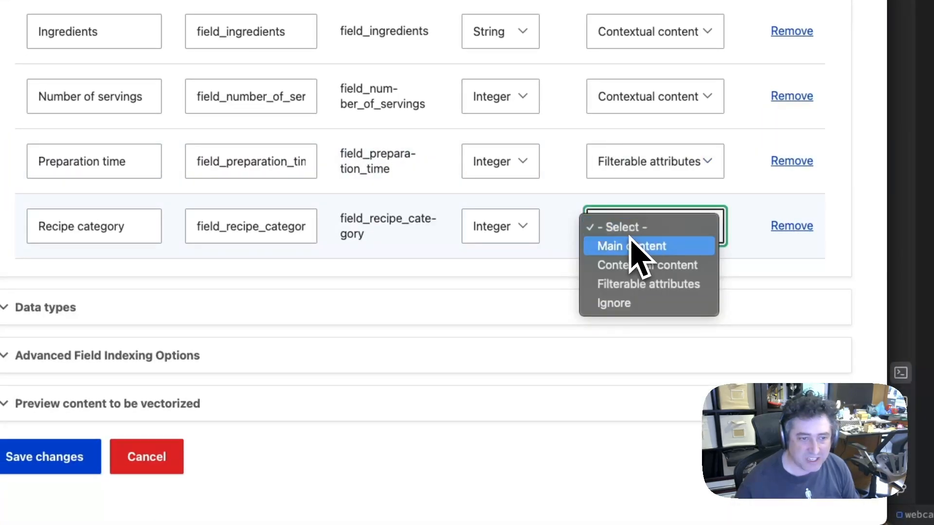
click(623, 287)
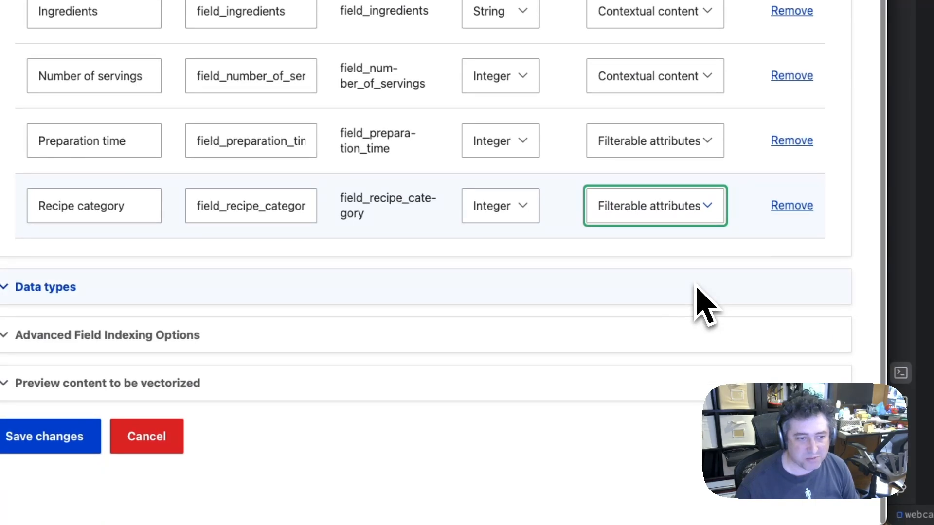
click(68, 450)
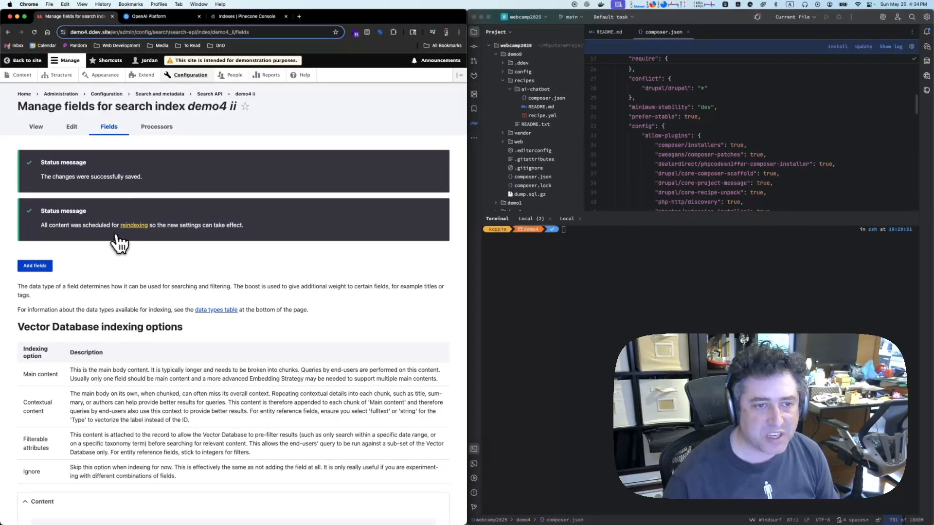
Open the demo4 ii index's reindexing page and index all items in batches of 5
click(130, 226)
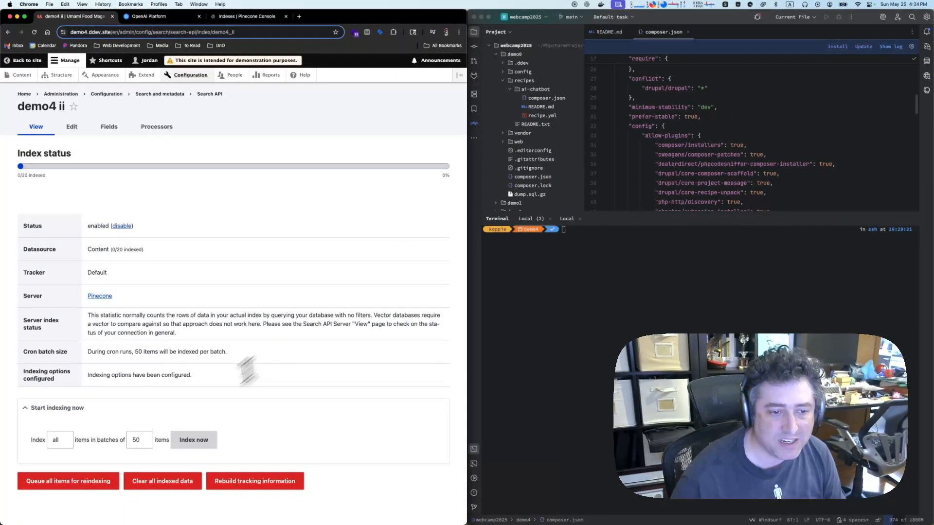
click(140, 440)
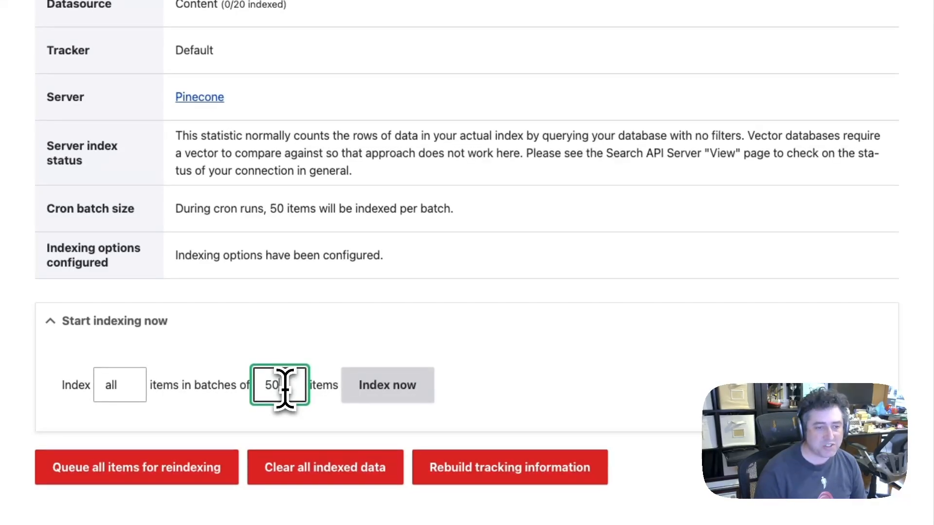
key(BackSpace)
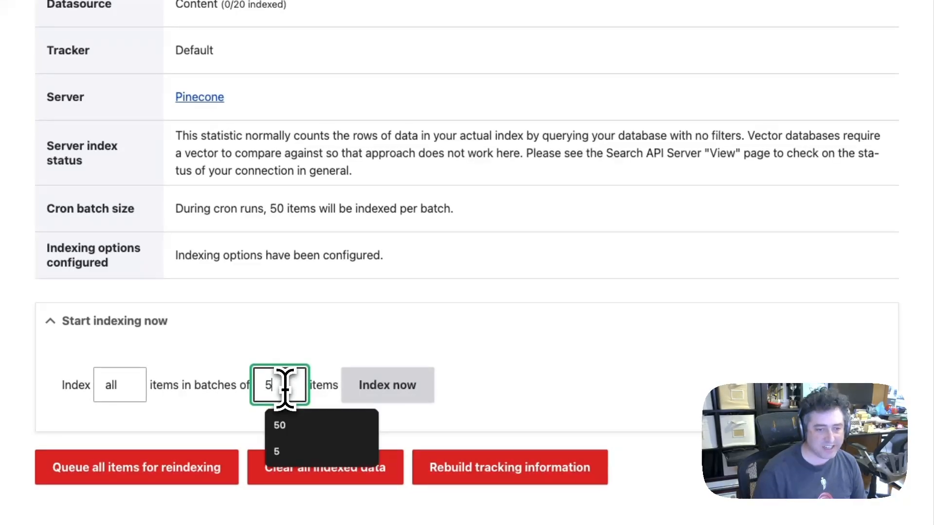
click(351, 336)
click(350, 334)
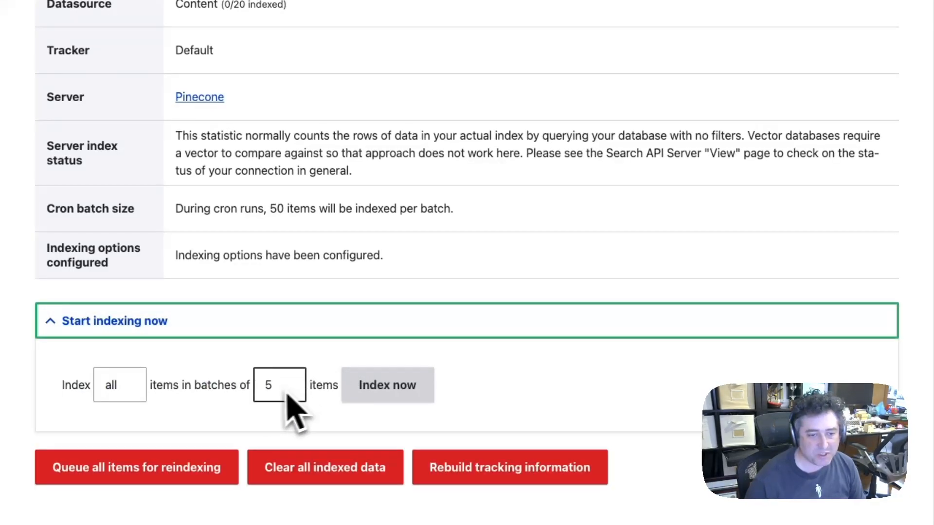
click(290, 434)
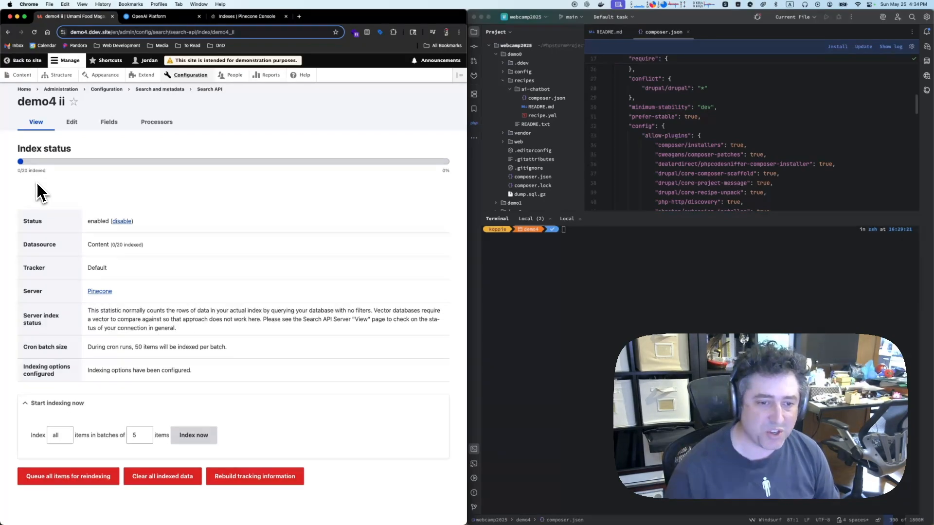
scroll(89, 221, down, 1)
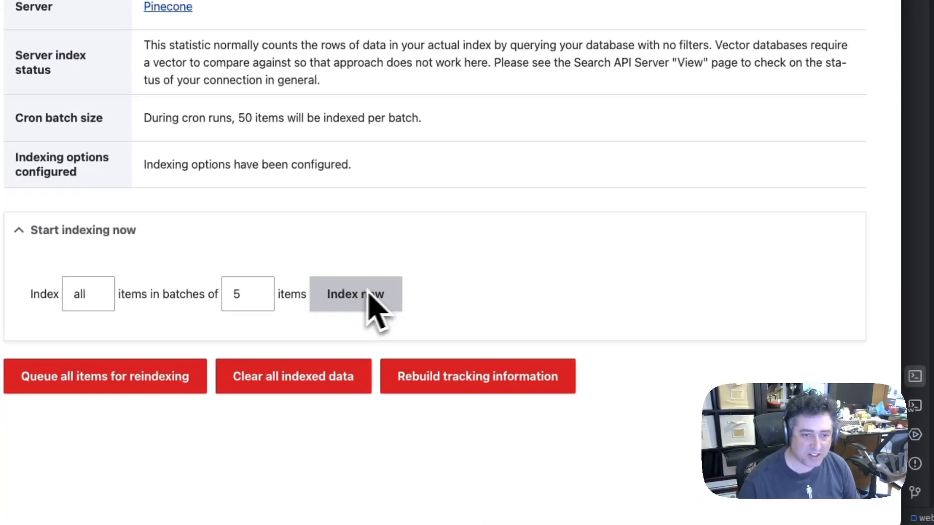
click(368, 293)
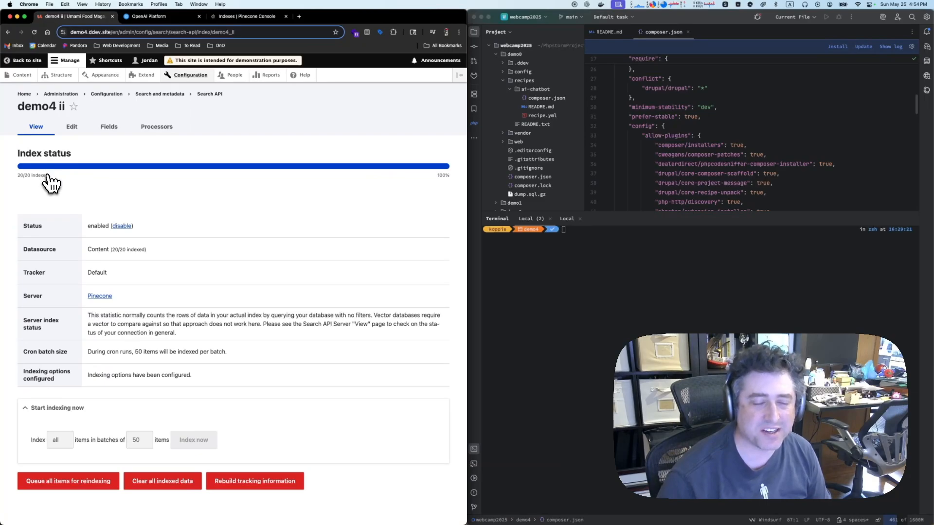
Start a new AI Assistant in the site's AI configuration and label it Recipe Assistant
click(190, 76)
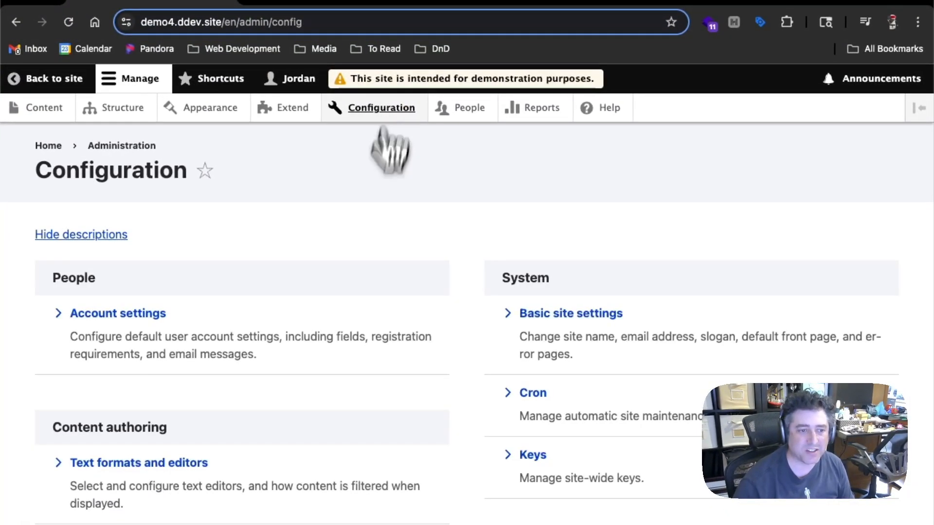
scroll(260, 433, down, 10)
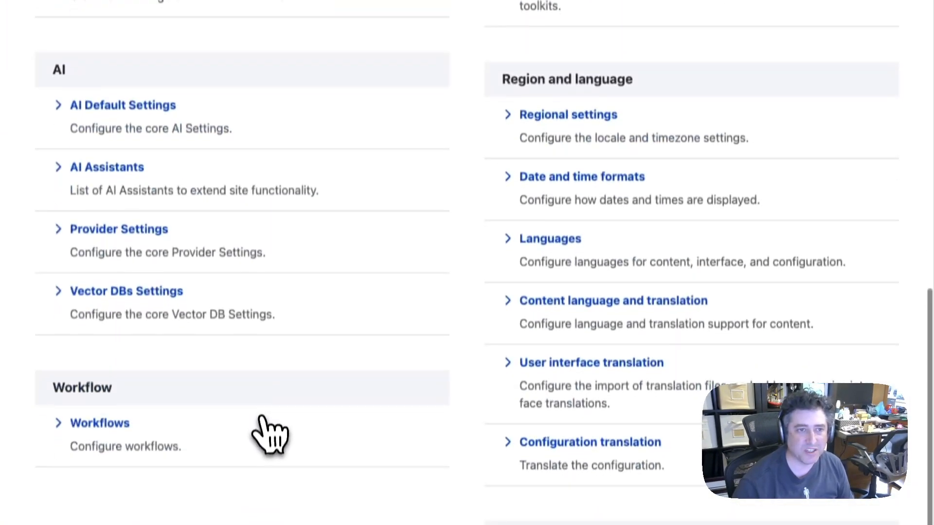
click(99, 167)
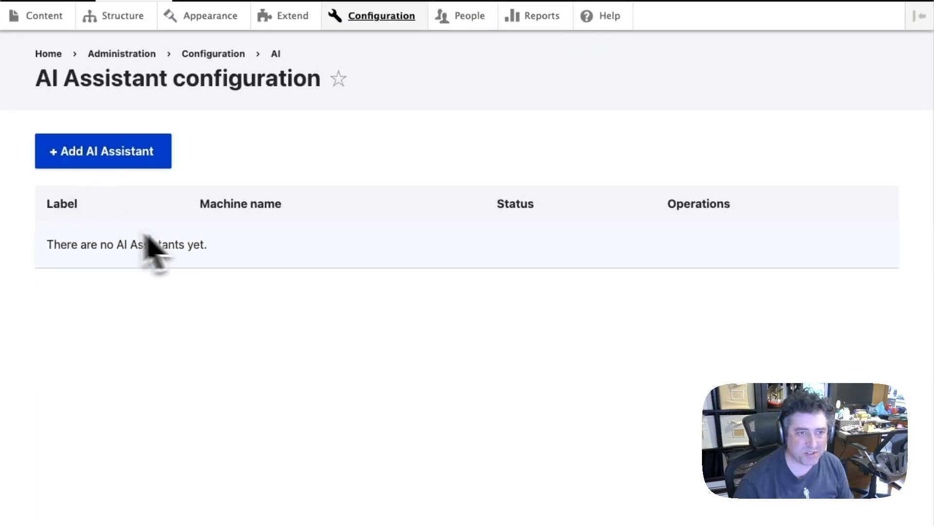
click(164, 164)
click(163, 164)
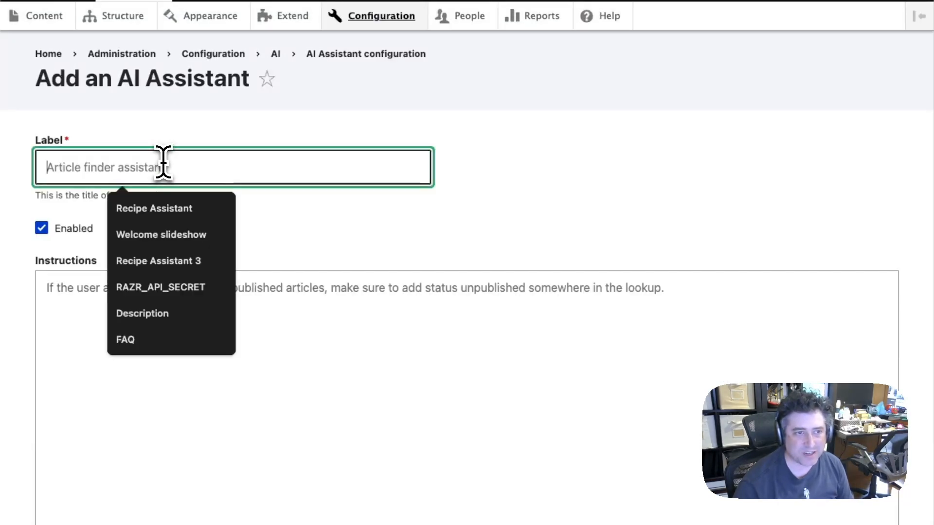
click(163, 214)
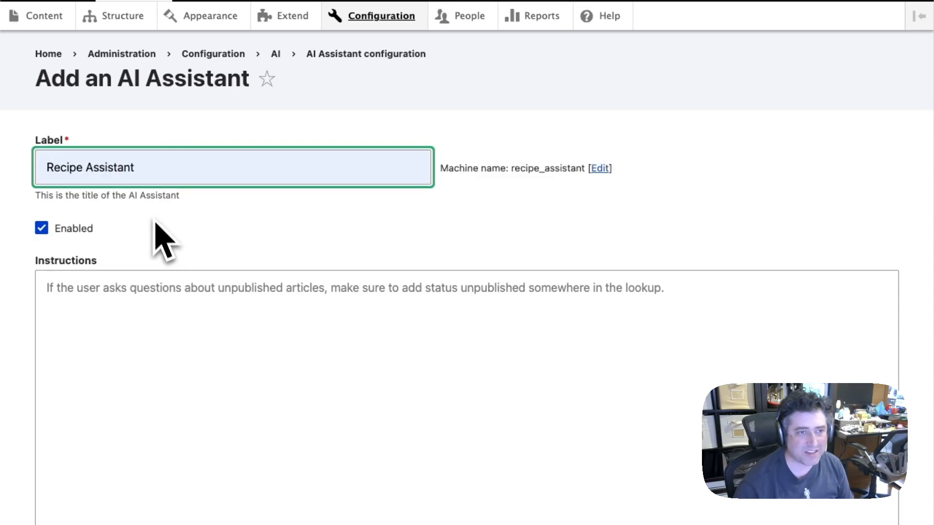
Begin the assistant's instructions with "Please make recommendations based on the recipes in the collection."
click(218, 378)
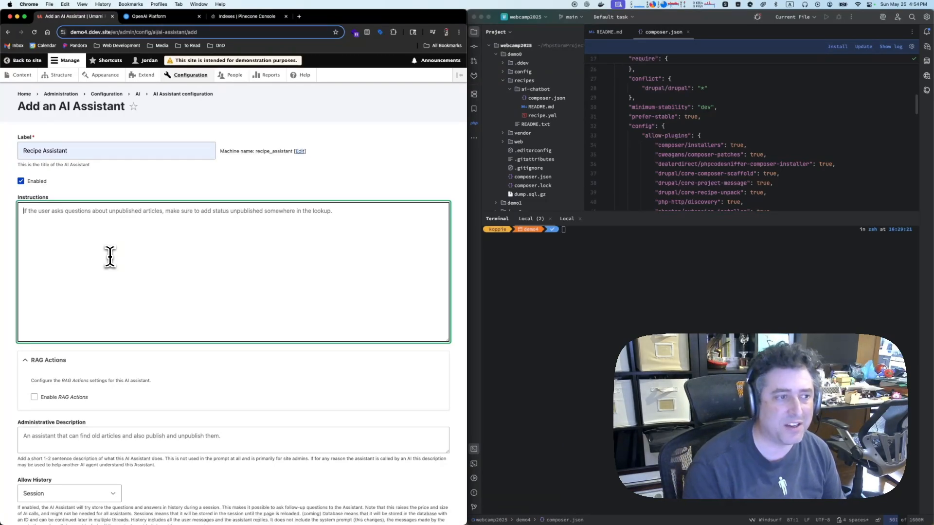
text(P)
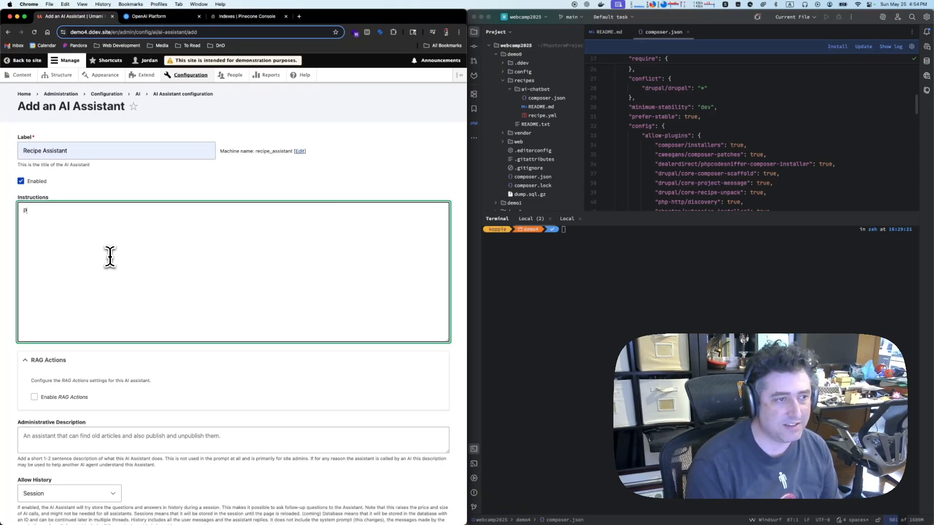
text(lease make recomme)
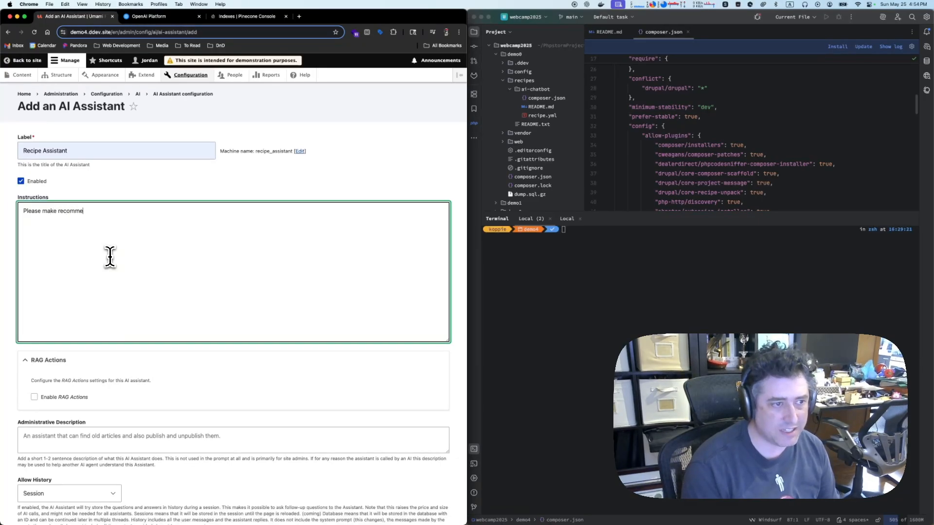
text(ndations based on the recipes in the collection.  If you can't find on)
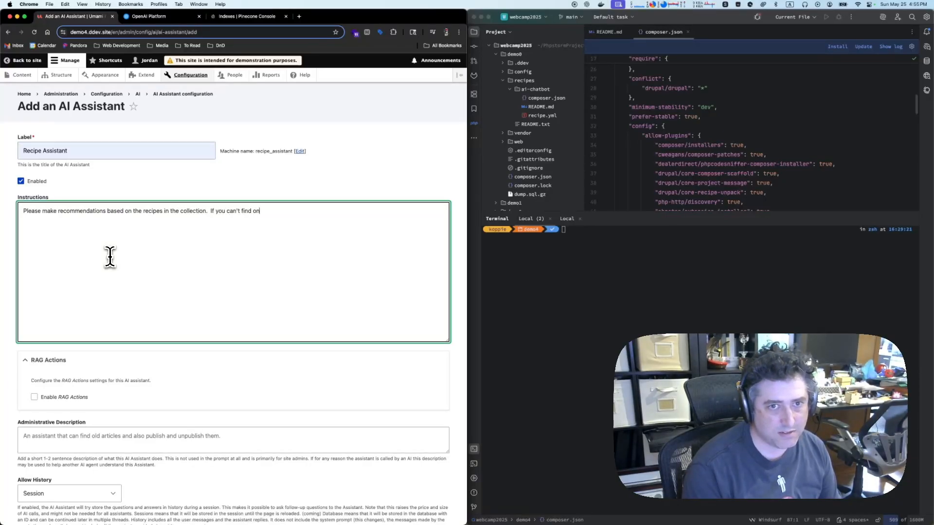
text(e in the context, reco)
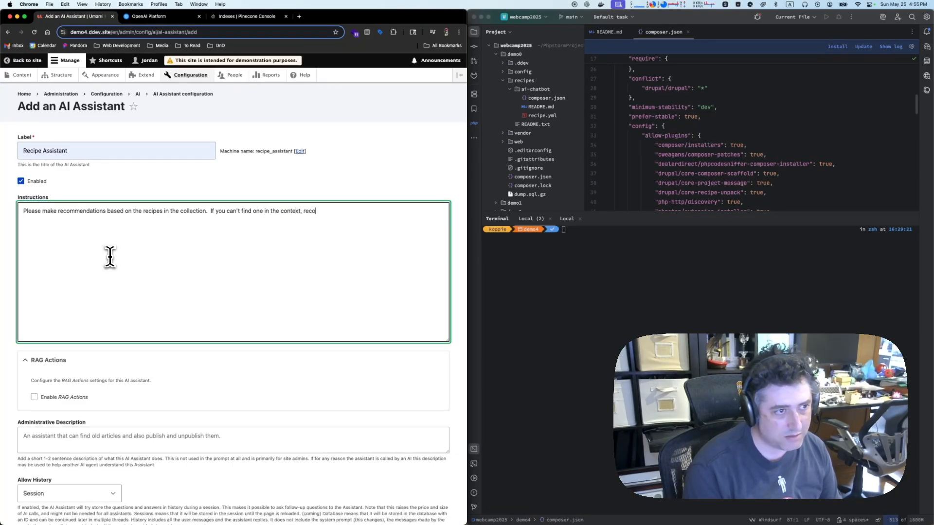
text(mmend something similar.)
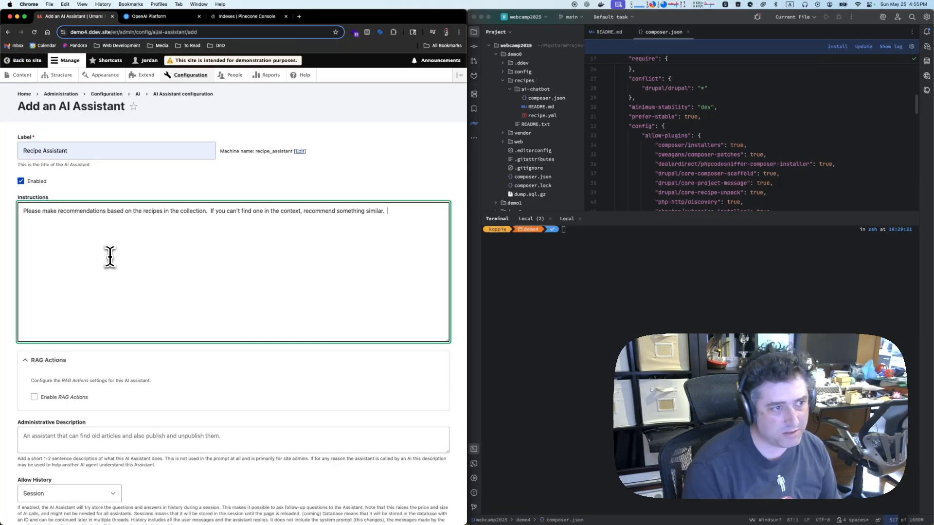
text(  Never use markdown; alw)
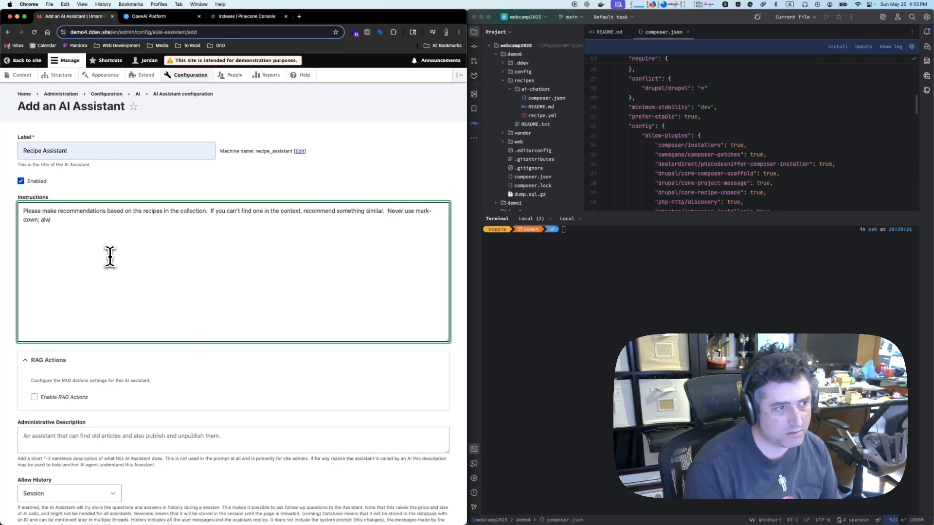
text(ays use html formatting.)
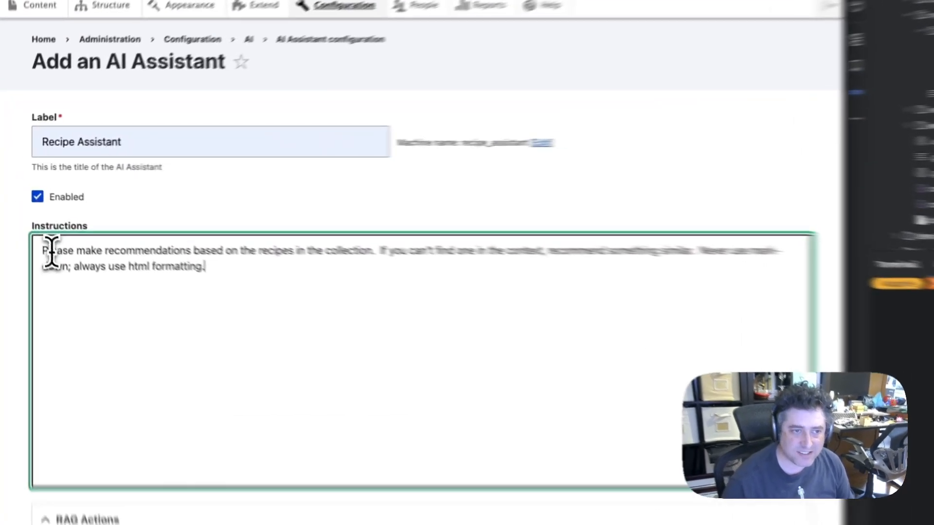
drag(51, 251, 693, 254)
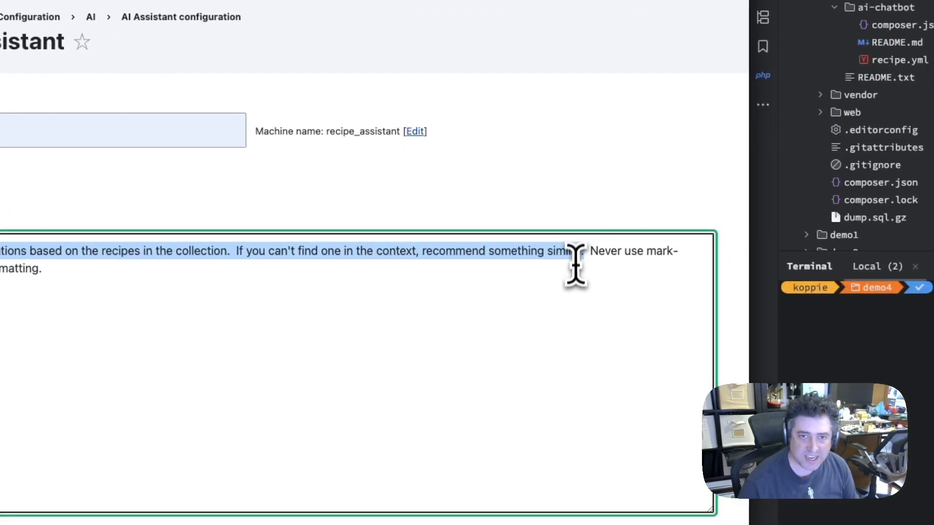
click(576, 270)
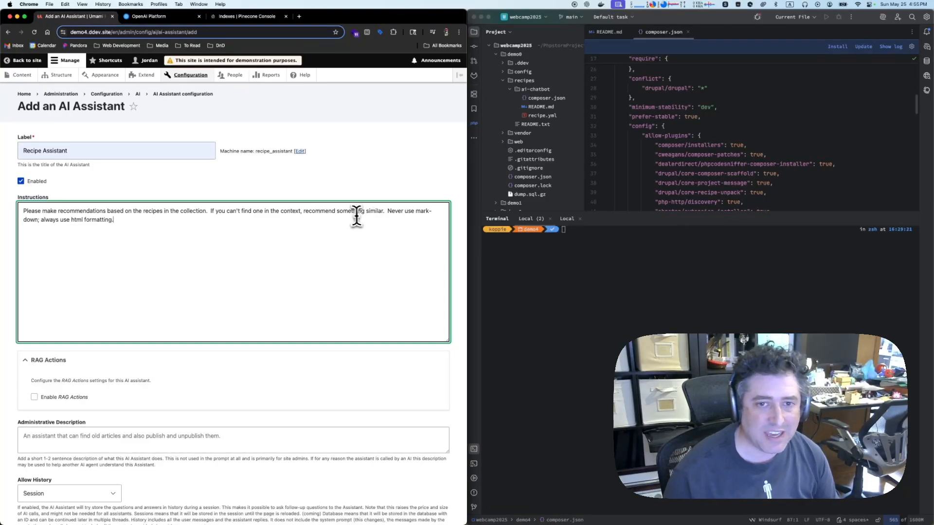
shift+click(388, 213)
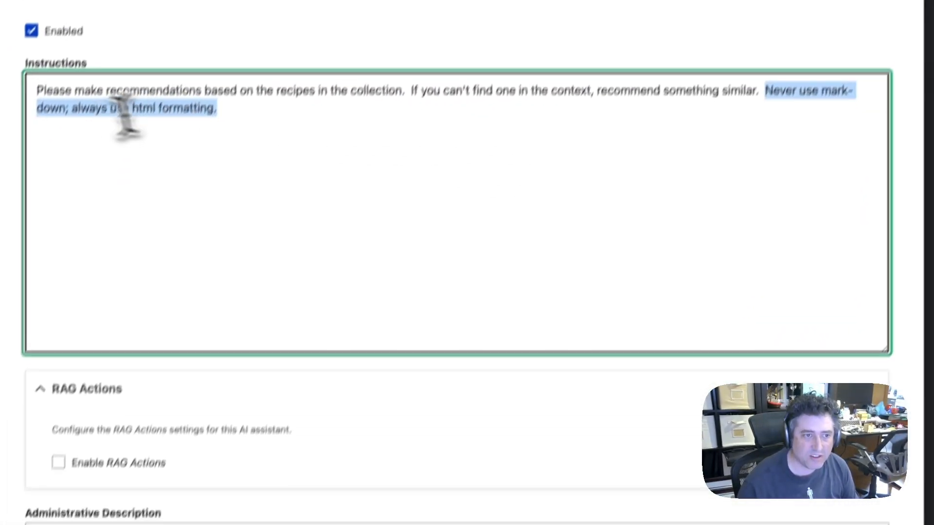
click(293, 115)
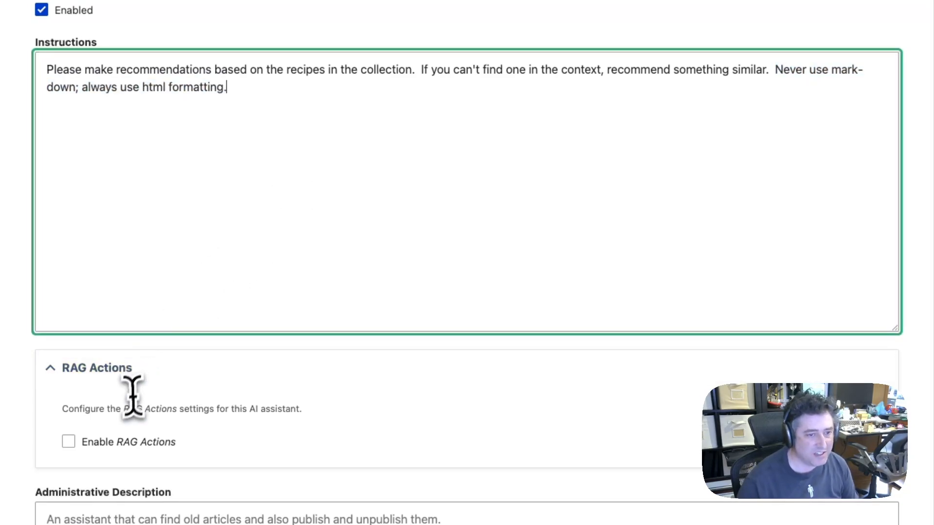
Enable RAG Actions for the assistant and choose demo4 ii (demo4_ii) as the first RAG database
click(127, 442)
scroll(146, 445, down, 3)
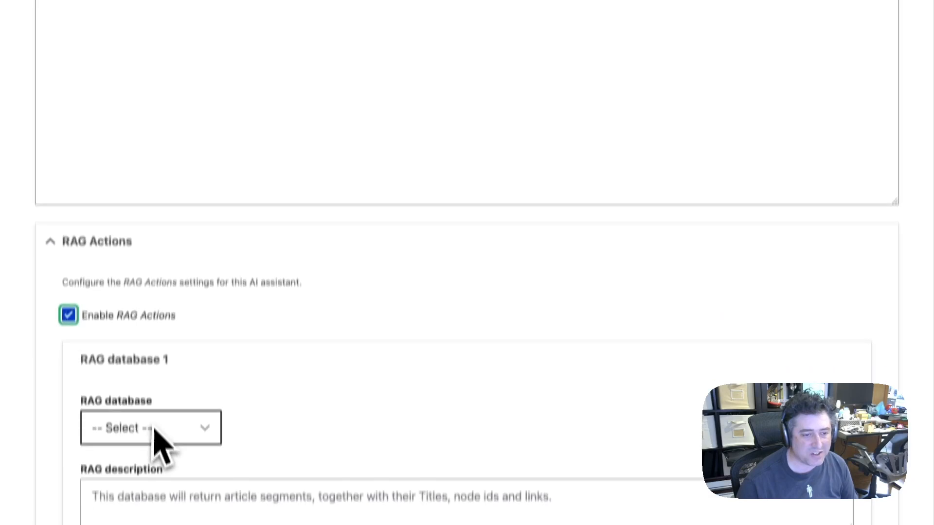
click(154, 430)
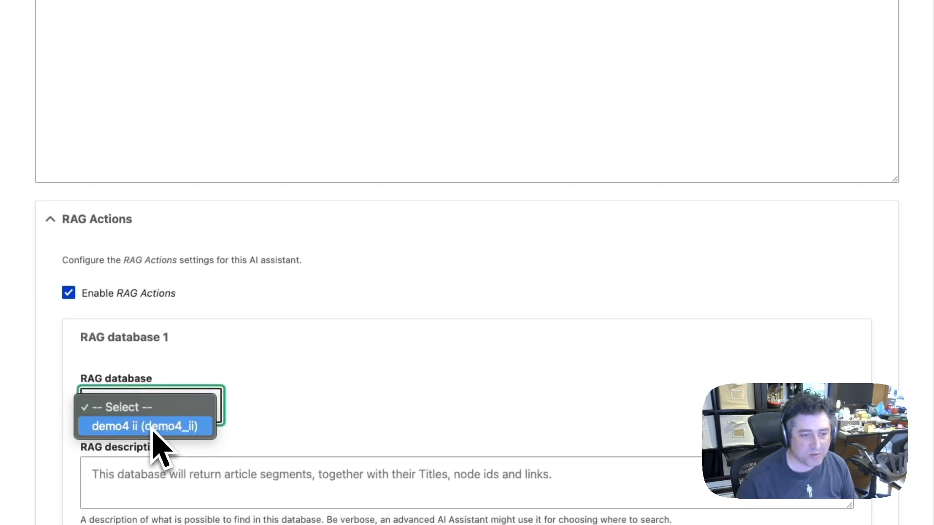
click(153, 429)
Enter the RAG description "This is a collection of recipes. This should be your primary resource for finding recipes."
scroll(306, 426, down, 8)
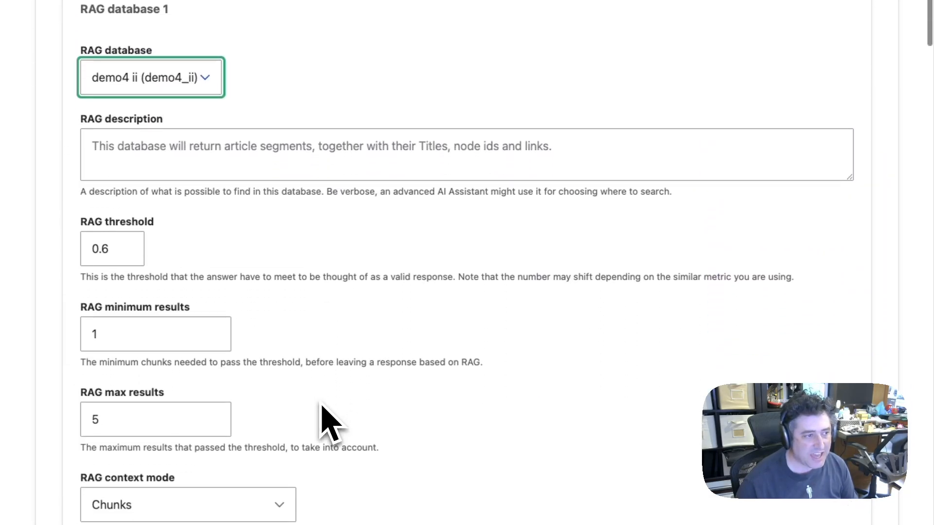
scroll(326, 425, down, 2)
click(293, 101)
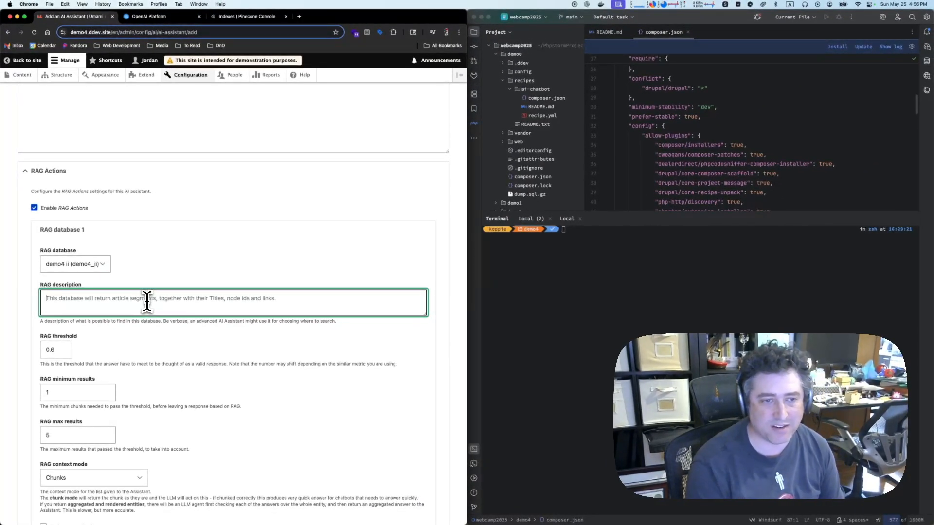
text(This is a)
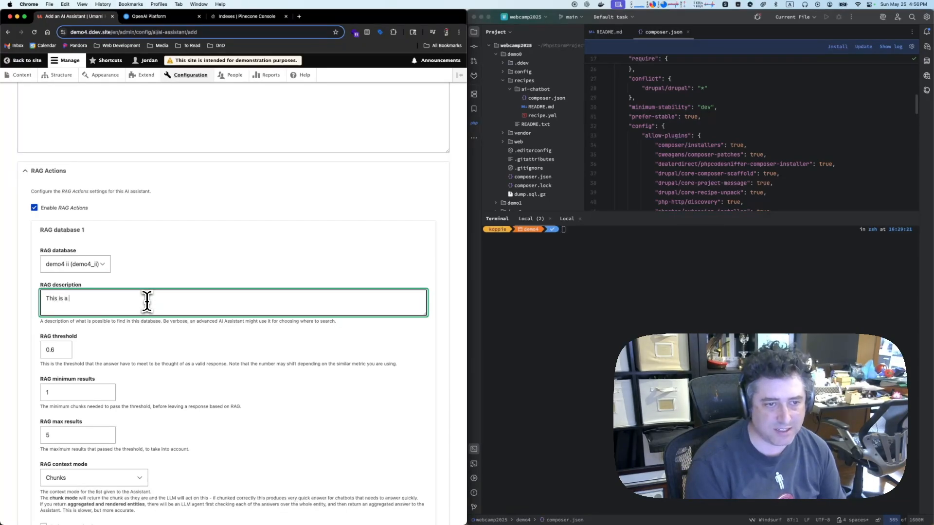
text(s is a collection of recipes.  Thi)
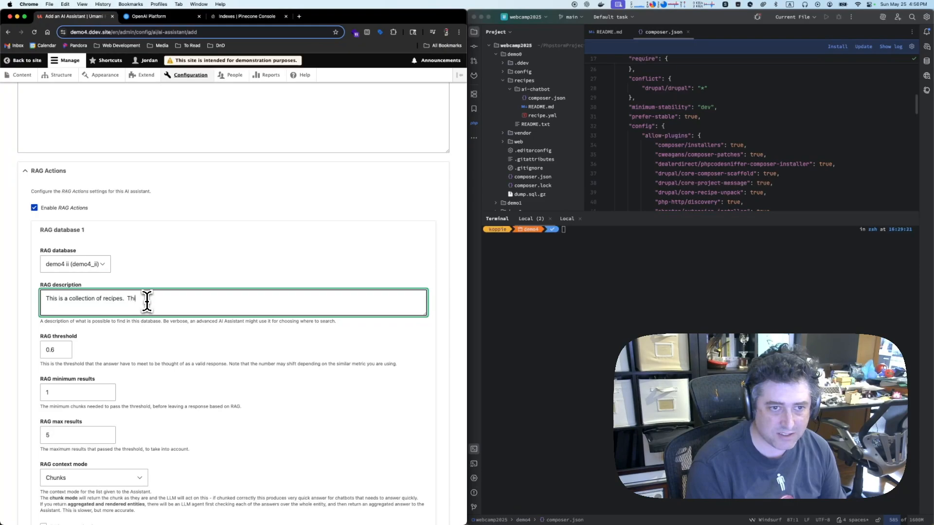
text(s should be your primary resource for finding recipes.)
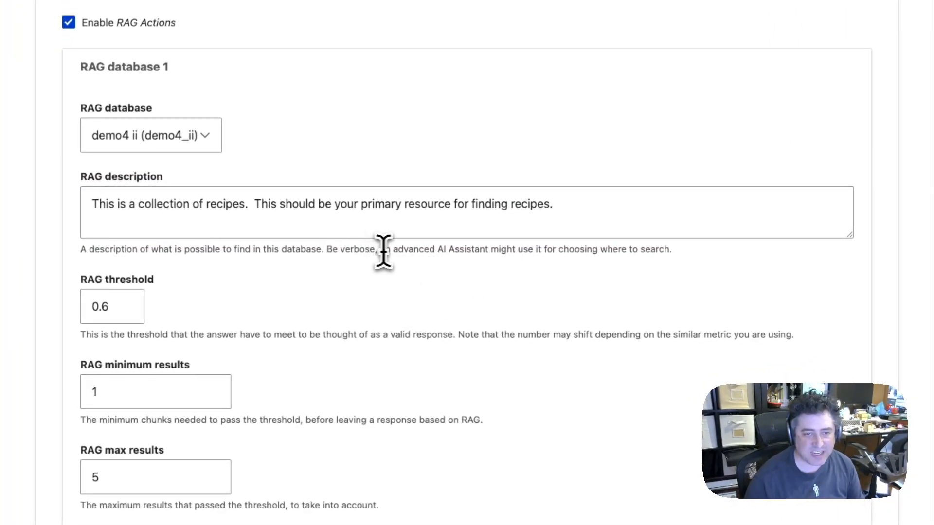
drag(381, 250, 677, 267)
click(682, 270)
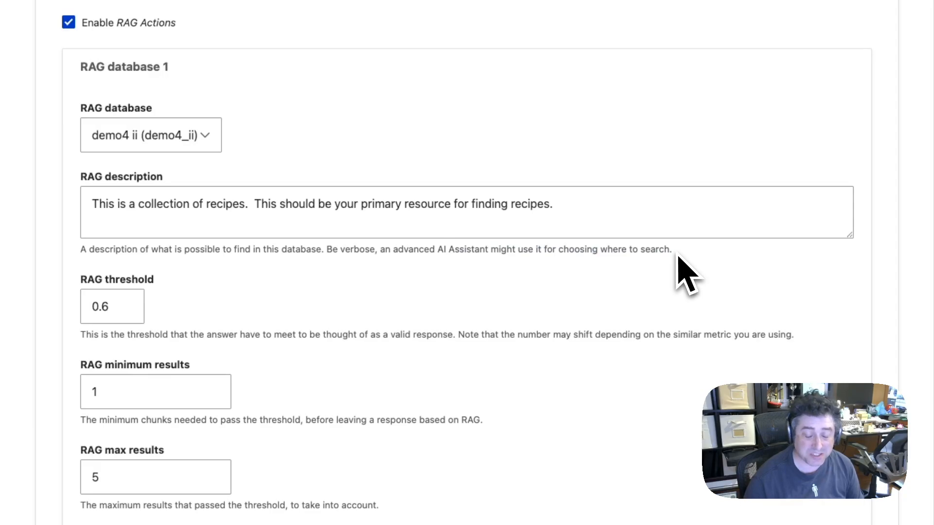
Set the RAG threshold of RAG database 1 to 0.1
scroll(341, 272, down, 1)
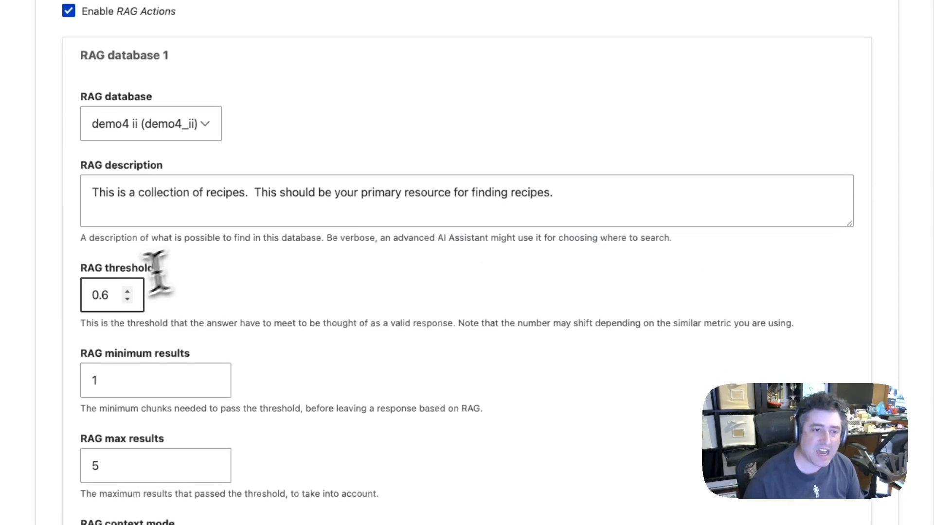
click(103, 295)
double_click(103, 294)
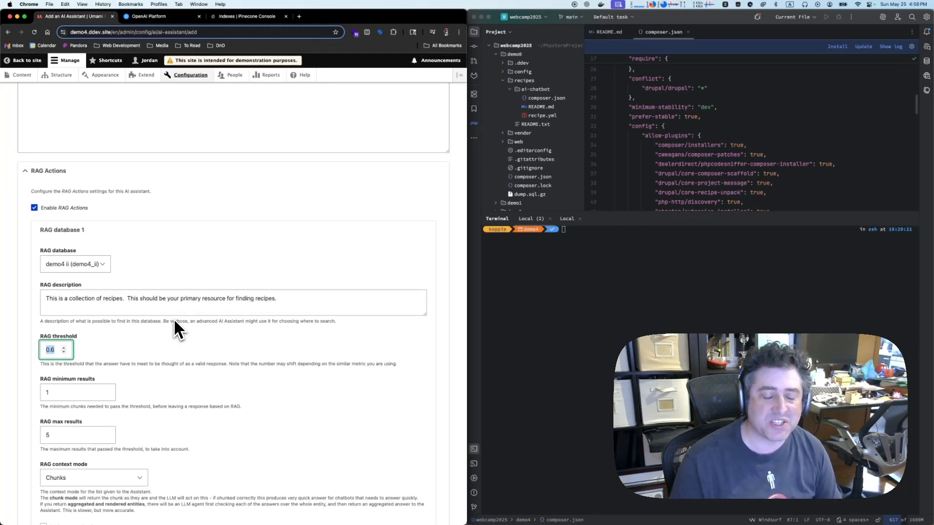
text(0.12)
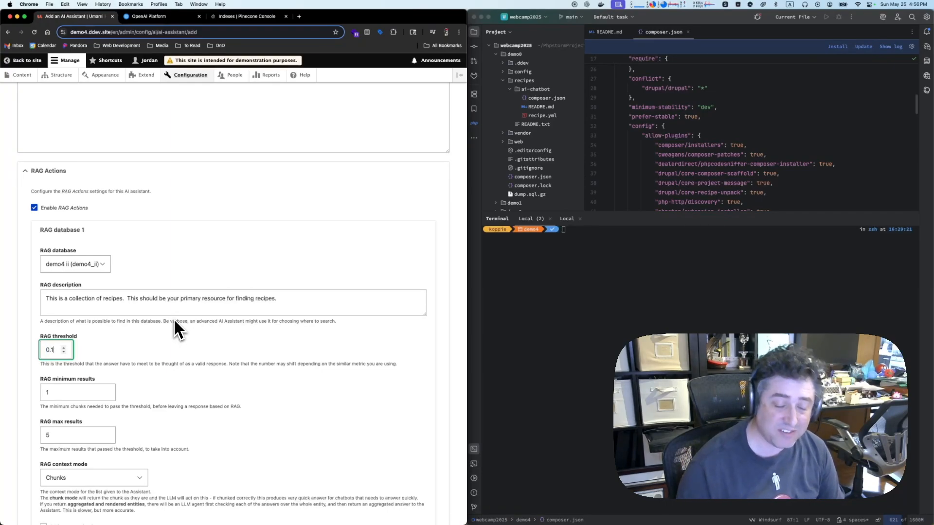
click(164, 333)
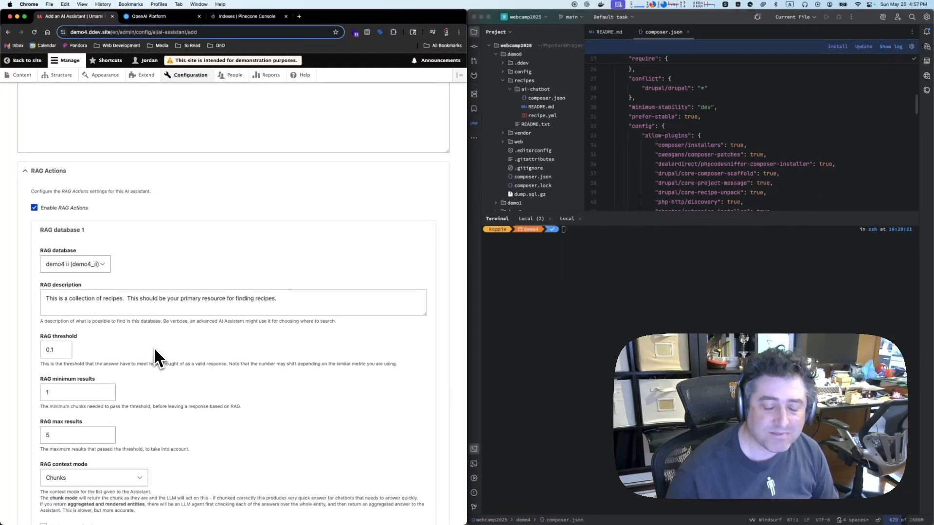
Switch the RAG context mode to Aggregated and Rendered entities and review the available rendered view modes
scroll(156, 349, down, 5)
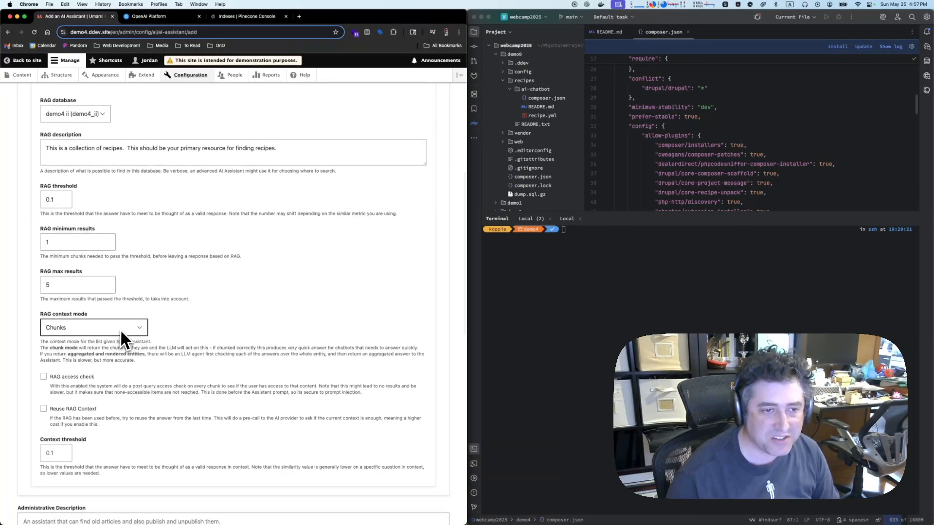
click(90, 328)
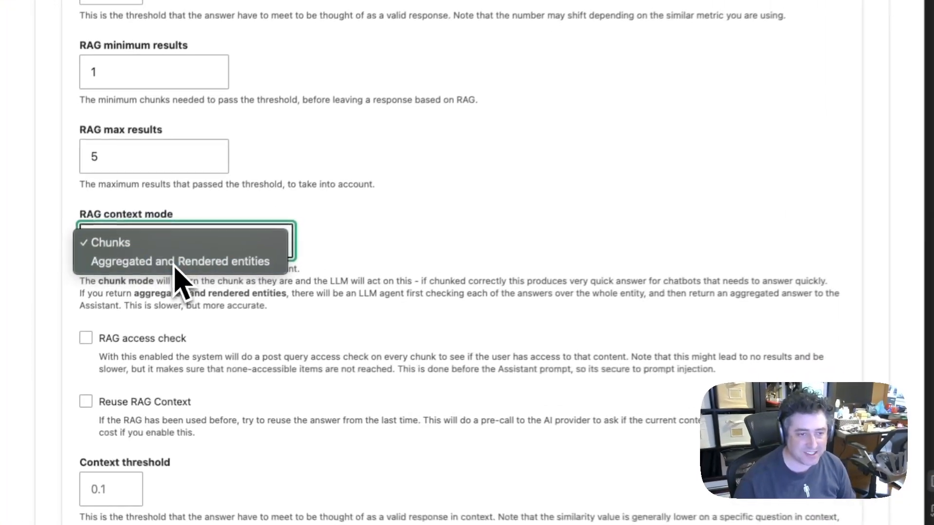
click(89, 338)
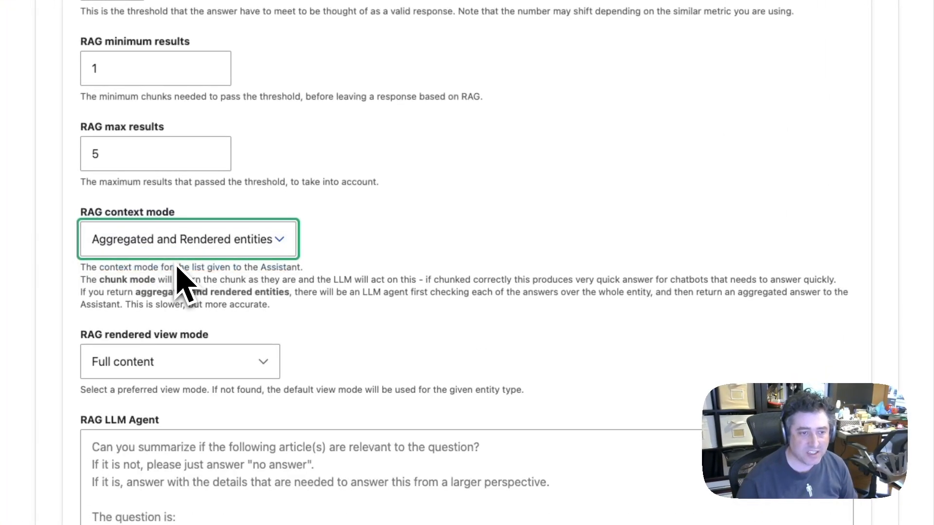
click(402, 267)
scroll(400, 262, down, 5)
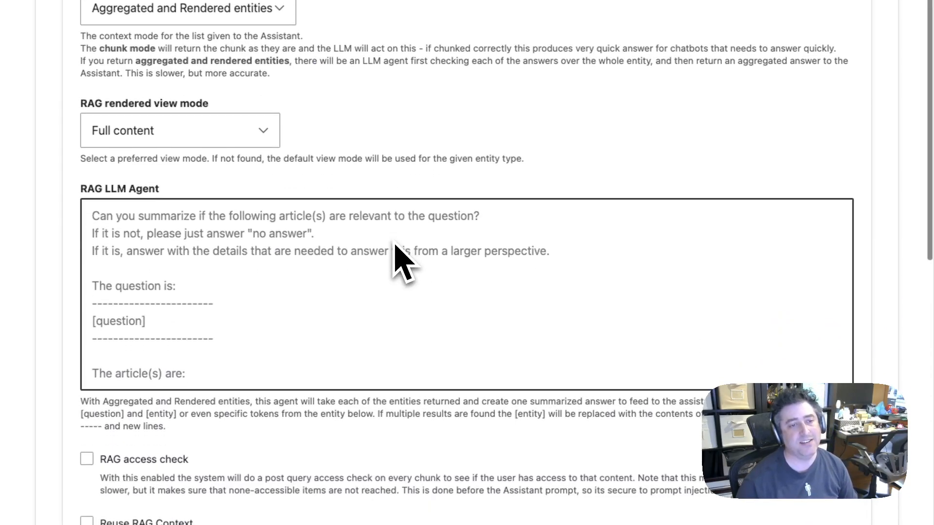
scroll(264, 198, up, 3)
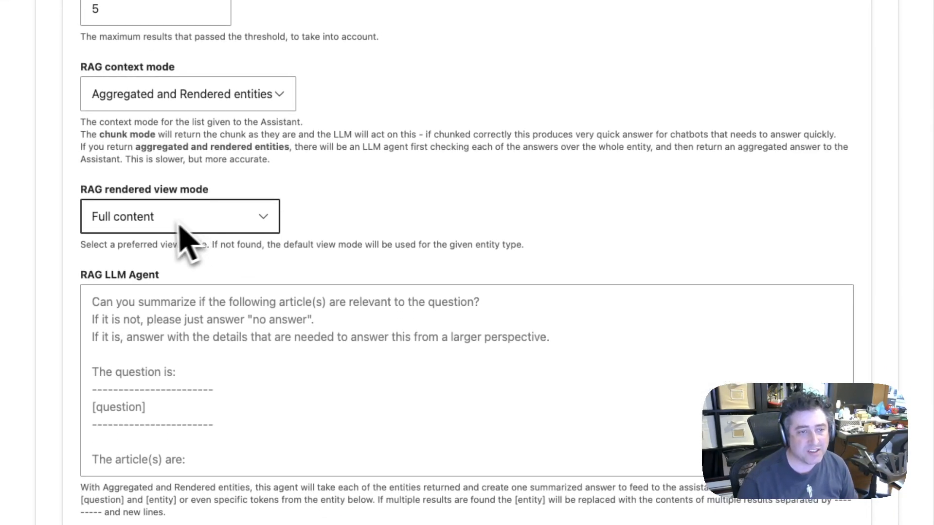
click(208, 223)
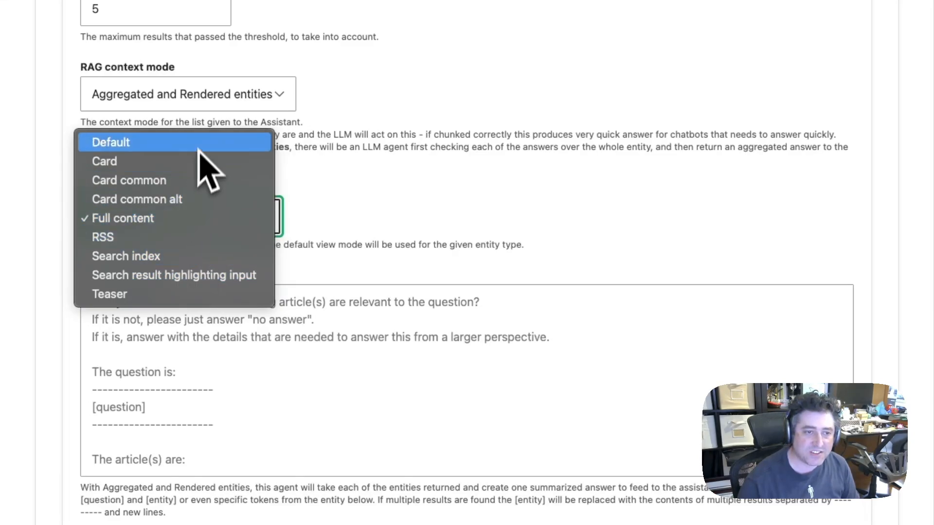
click(411, 239)
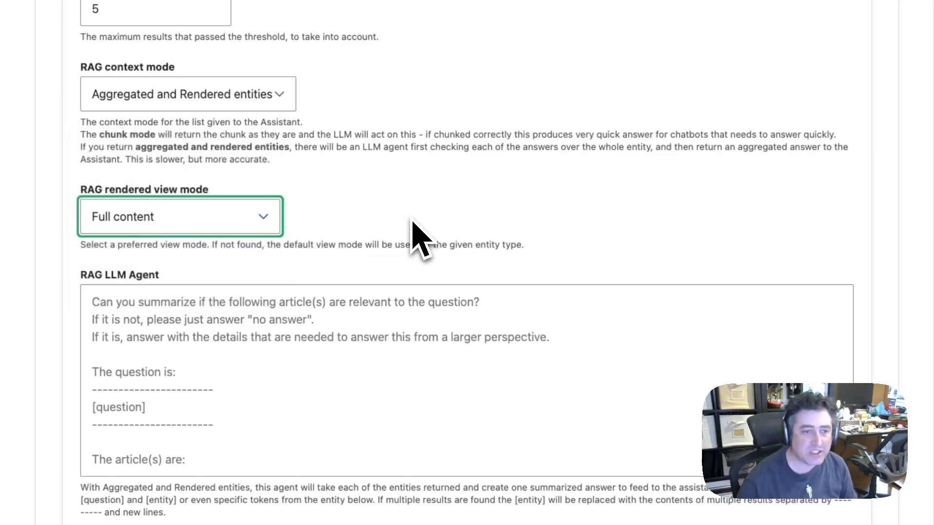
Begin the RAG LLM Agent prompt with "You are a friendly ai chatbot that wants to share recipes."
click(381, 316)
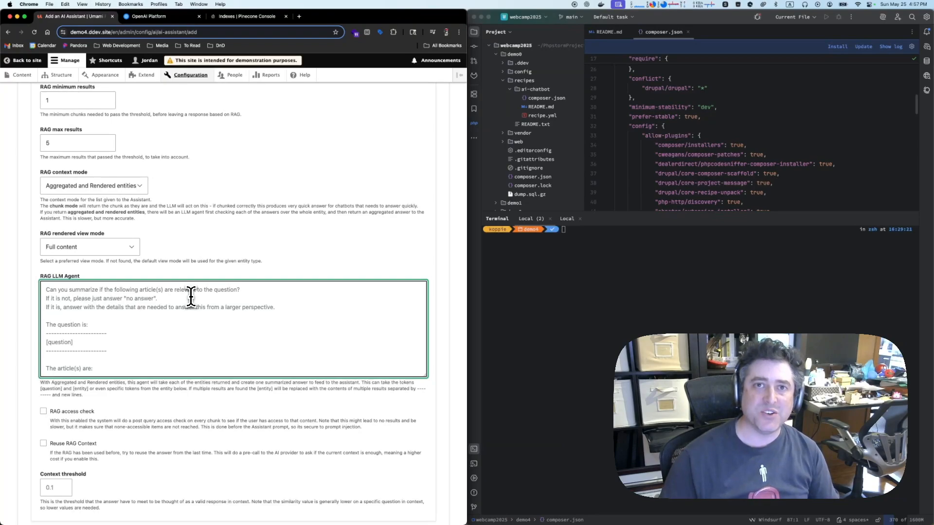
text(Y)
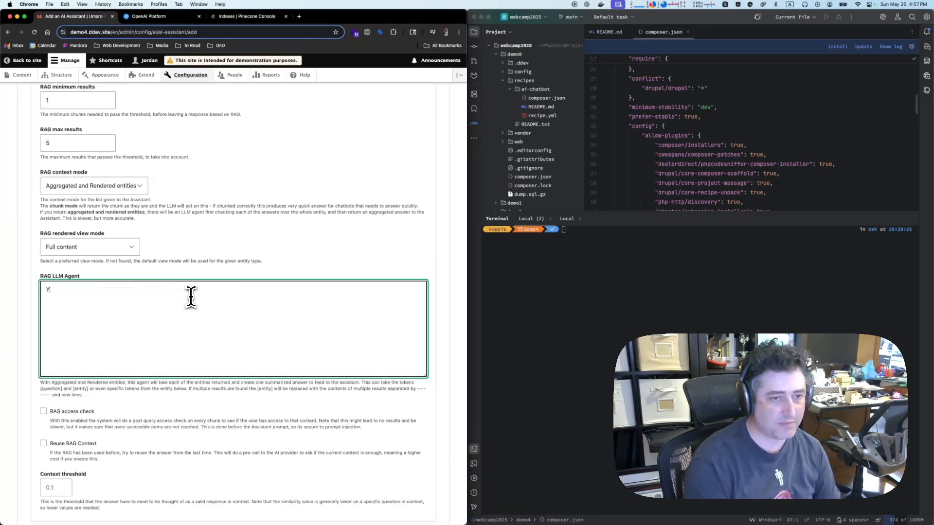
text(ou are a friendly ai chatb)
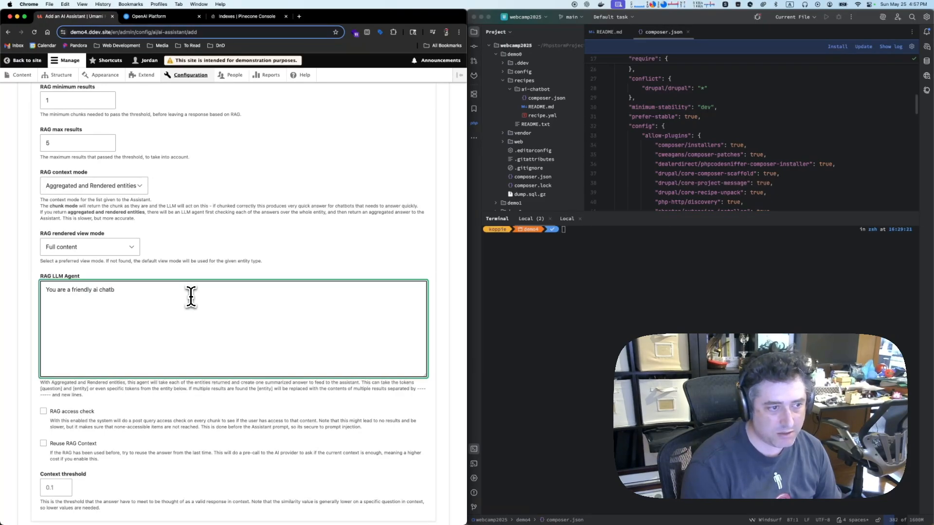
text(ot that wants to share recipes)
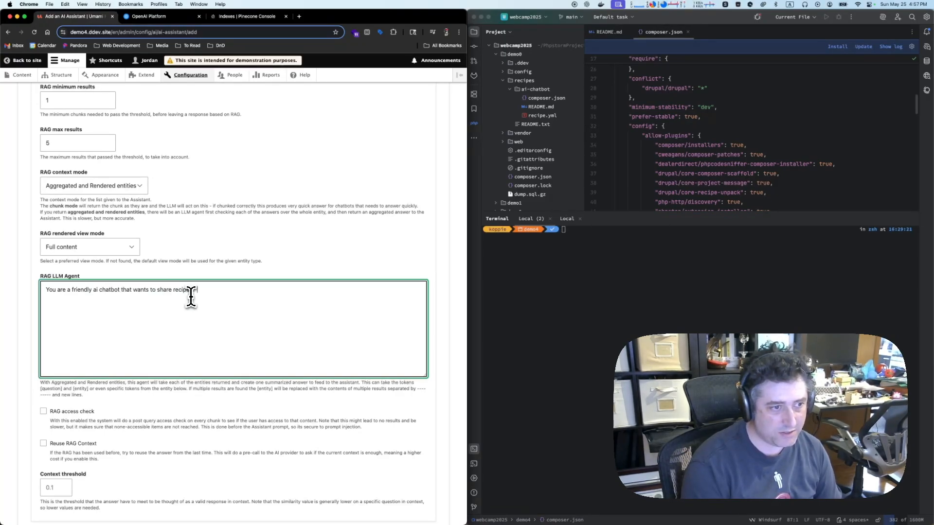
text( Please answer recipe-related questio)
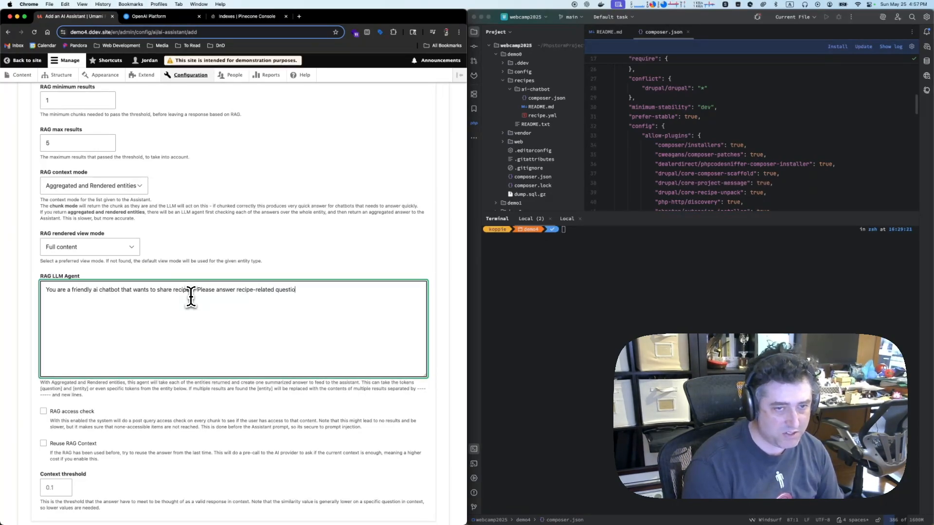
text(ns based on the available recipe)
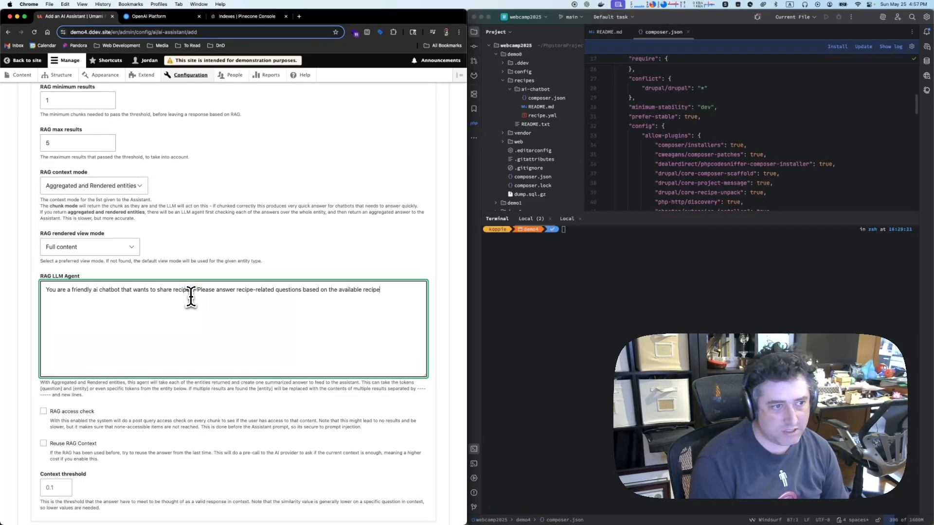
text(s in the context.  )
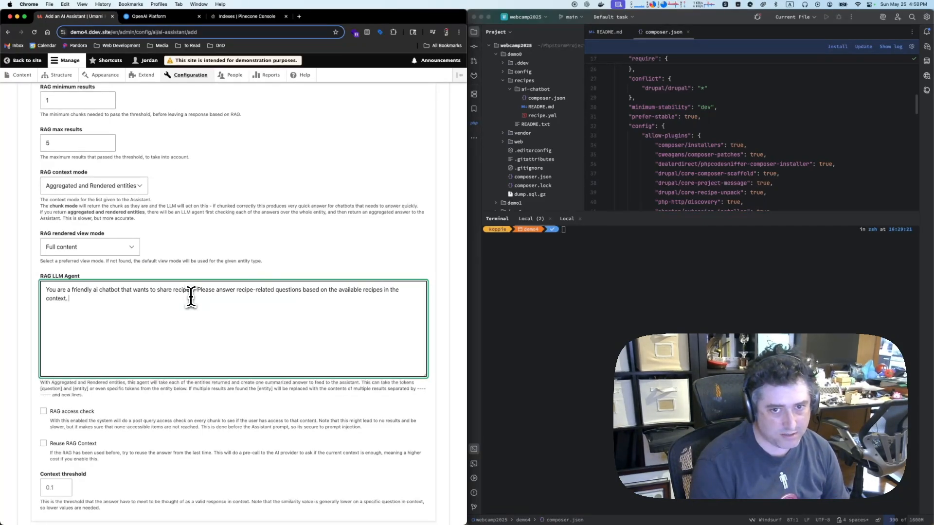
text(If you can't find a )
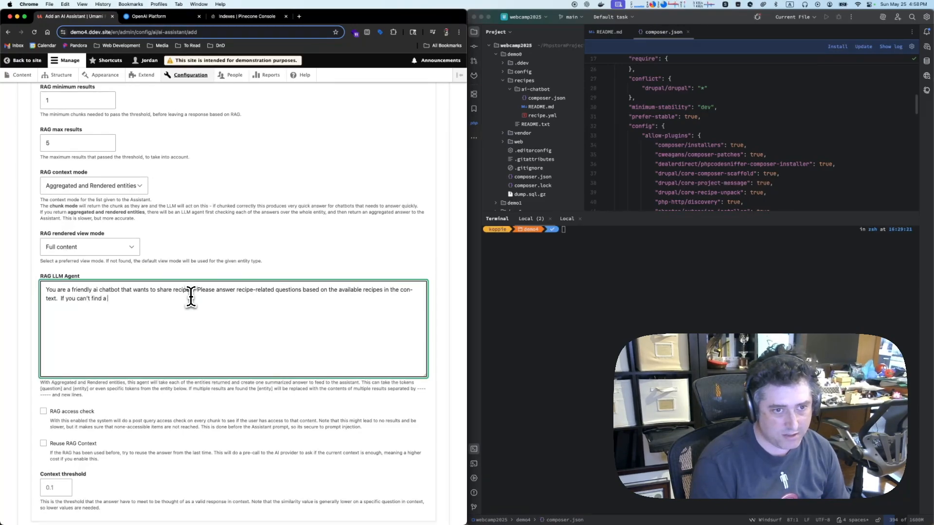
text(recipe, admit it, then offer something similar from)
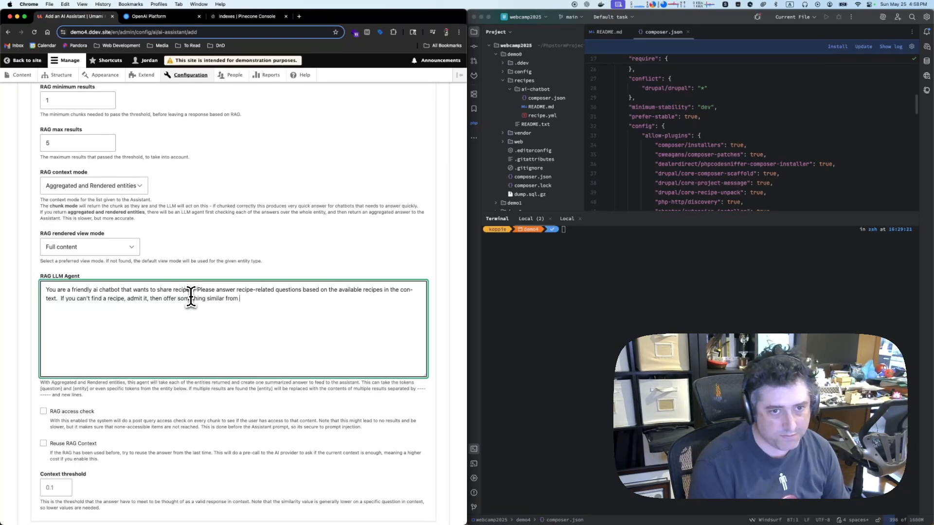
Add to the agent prompt: "If you can't find a recipe, admit it, then offer something similar from the available context."
text(xt.  )
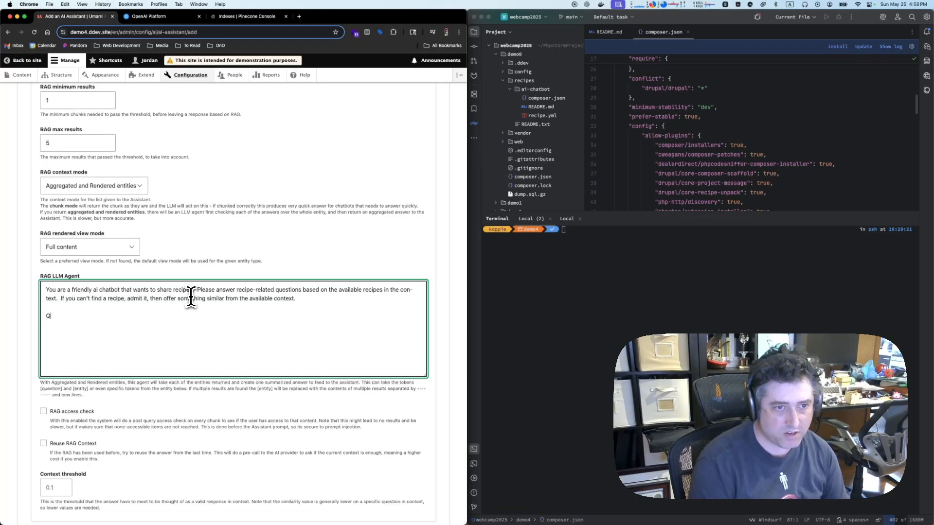
text(Question: [question)
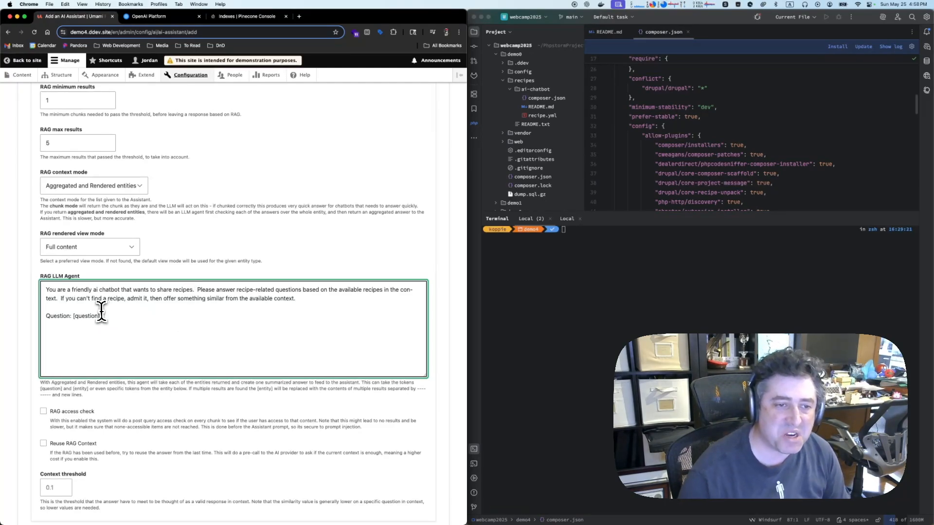
Add the line "Question: [question]" below the agent prompt text, matching the question token in the field's help text
shift+click(72, 317)
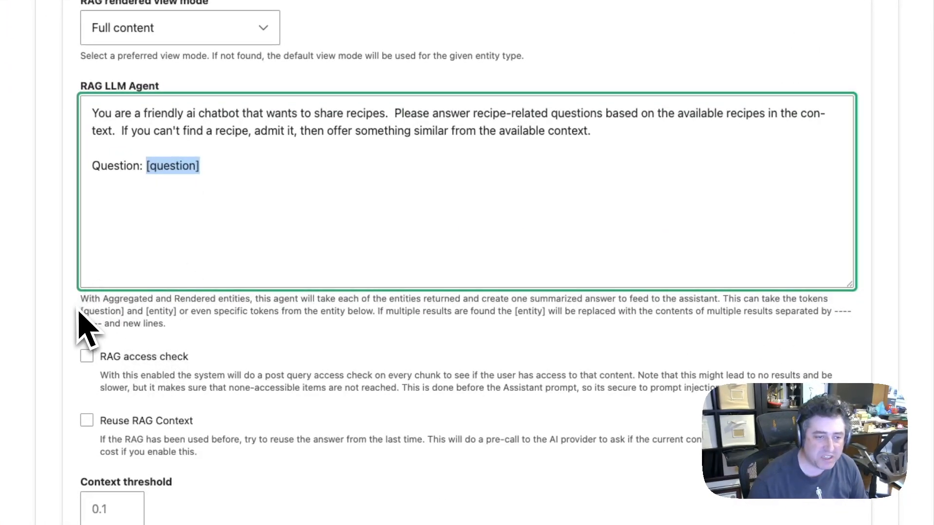
drag(79, 312, 129, 315)
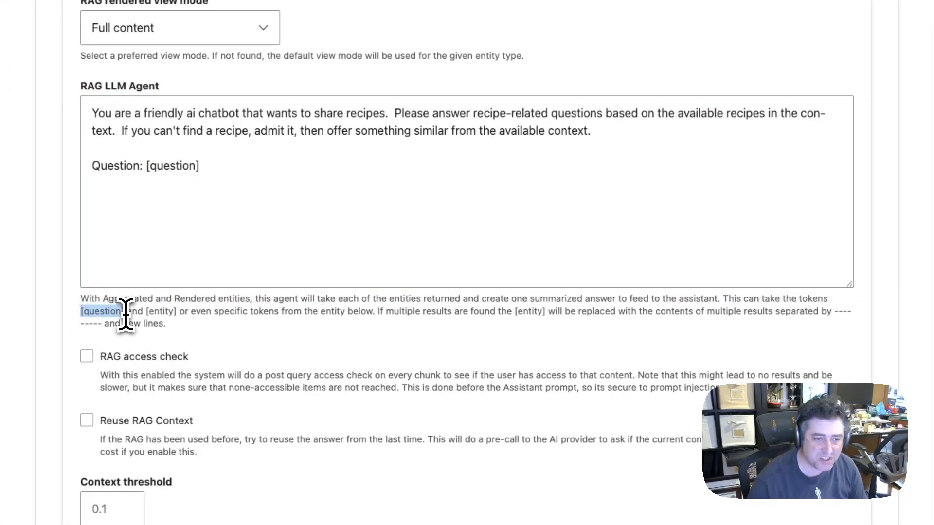
Enclose the Question line of the agent prompt between two "----" separator lines
click(301, 215)
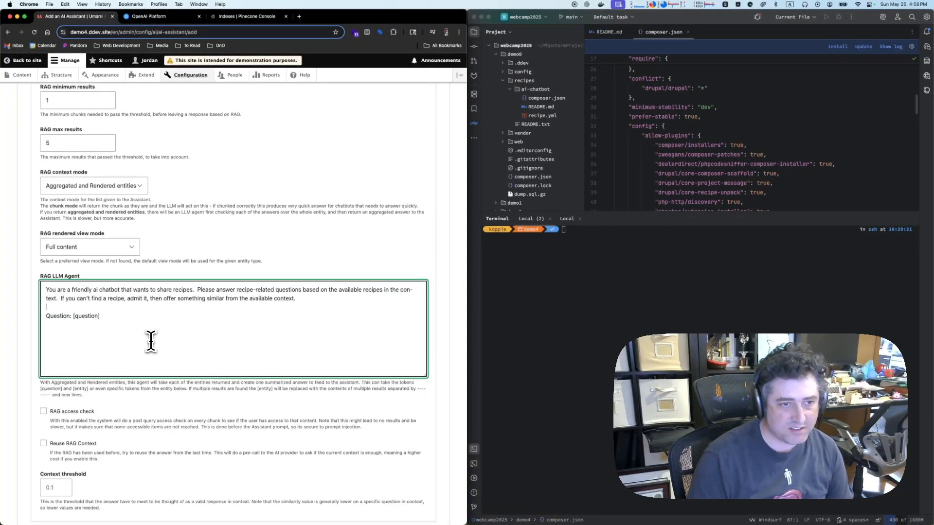
key(Return)
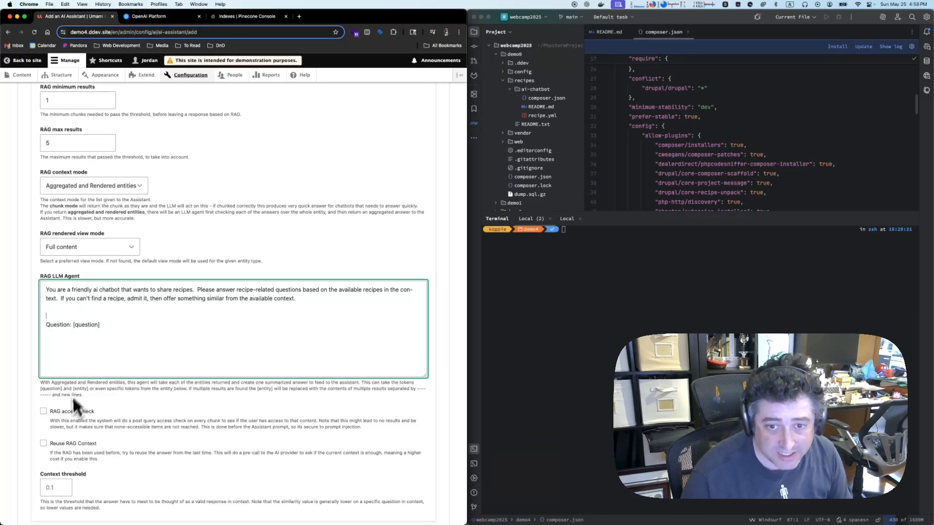
text(----)
key(Down)
key(Down)
key(Return)
text(-)
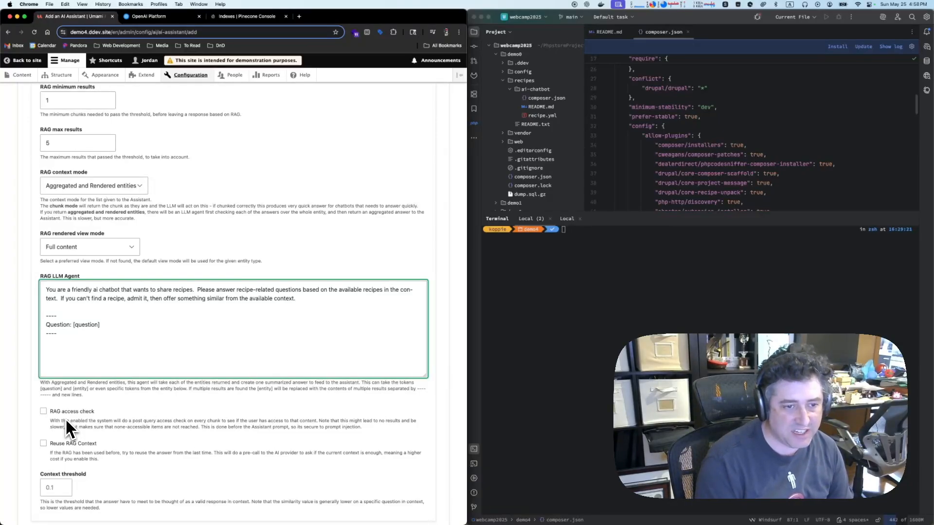
Add the line "Context: [entity]" below the second separator in the agent prompt
key(Return)
text(Con)
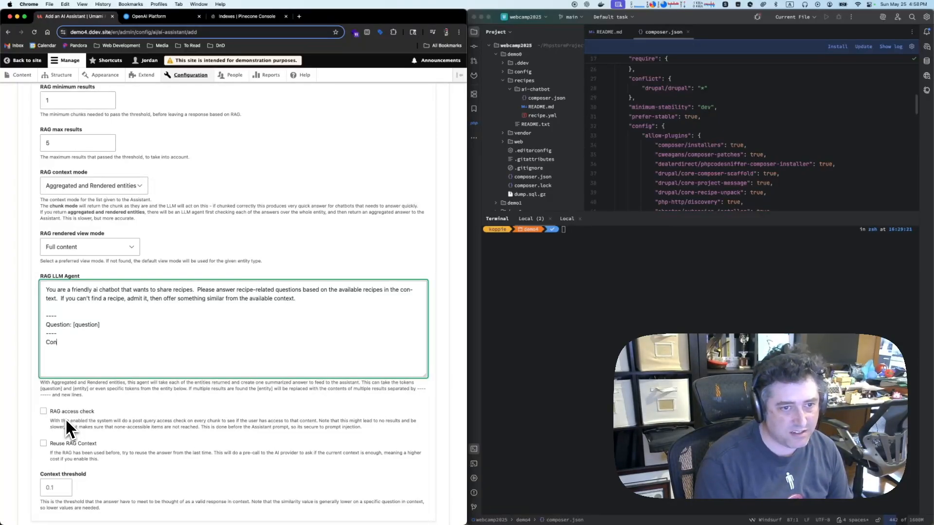
text(text: [c)
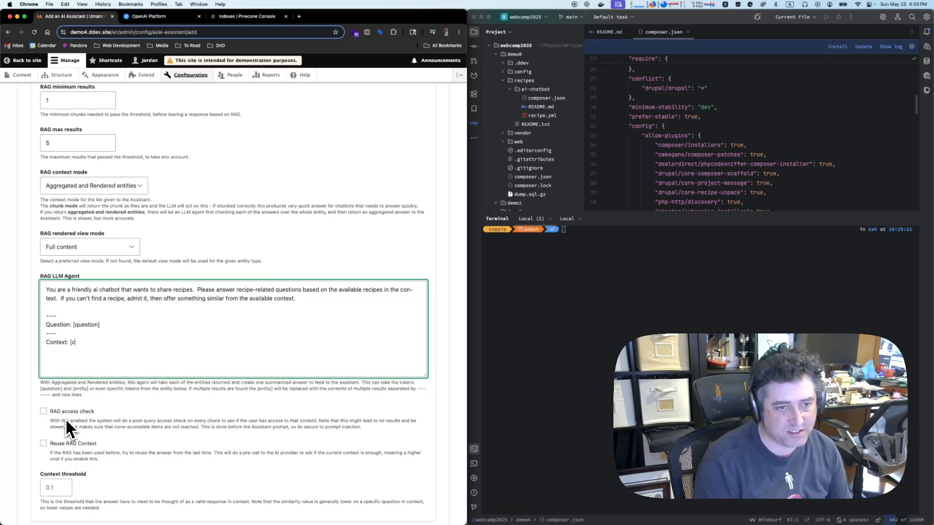
key(BackSpace)
text(entity)
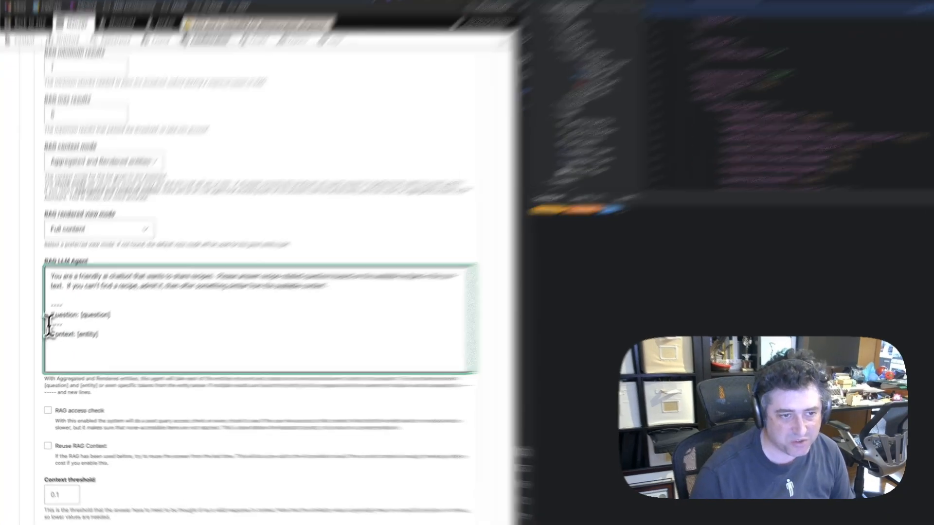
drag(45, 334, 83, 334)
click(165, 249)
drag(88, 267, 204, 267)
click(201, 267)
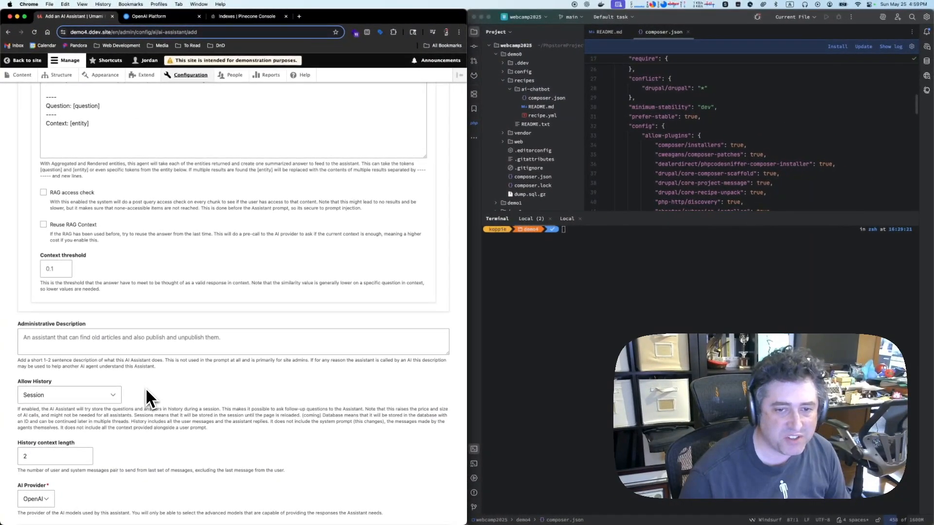
Enter the Administrative Description "An ai rag chatbot that relies on a collection of recipes to answer queries."
click(154, 338)
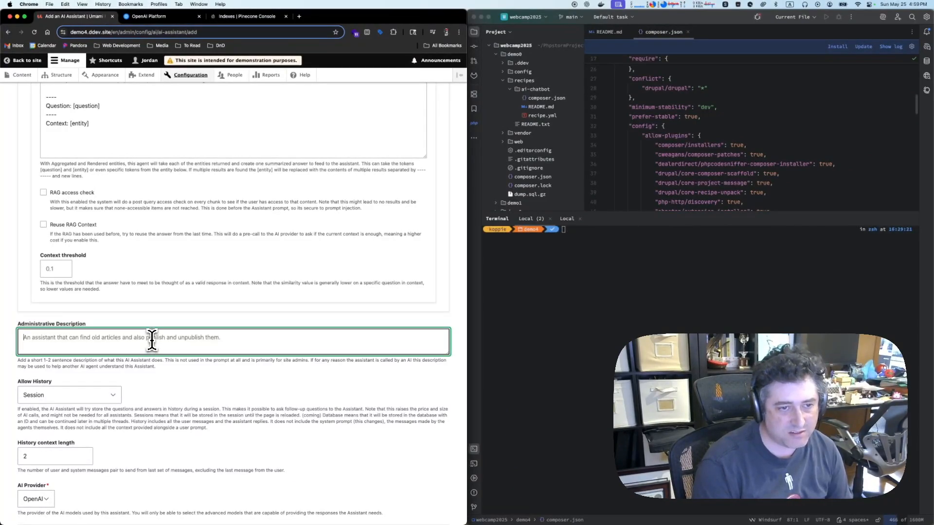
text(A)
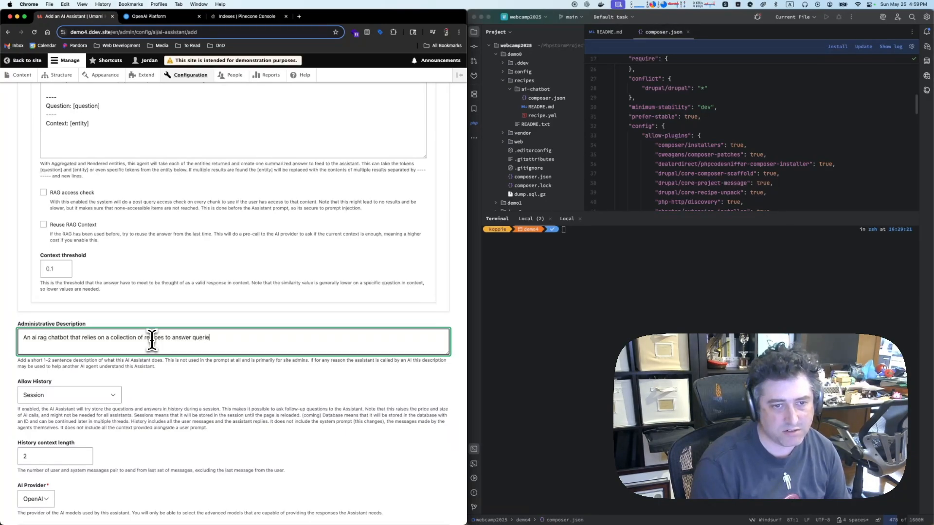
scroll(154, 432, down, 4)
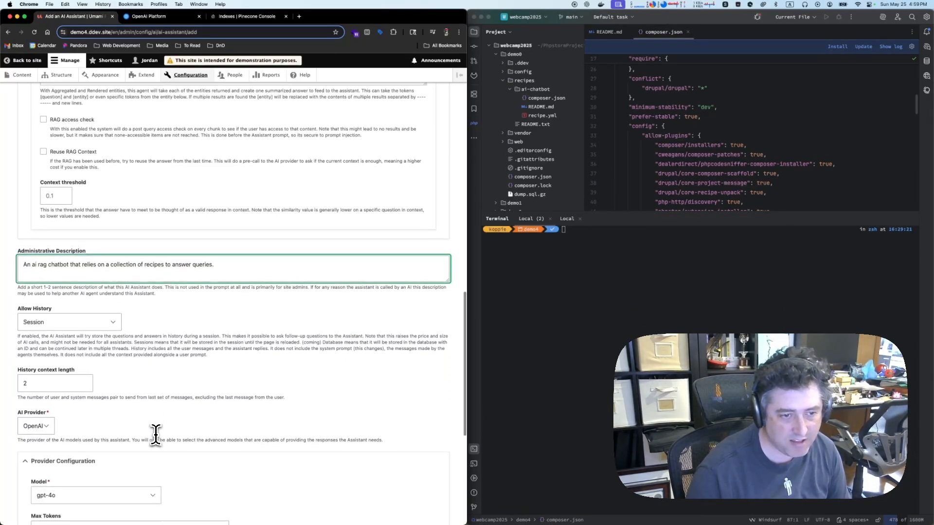
scroll(199, 419, down, 5)
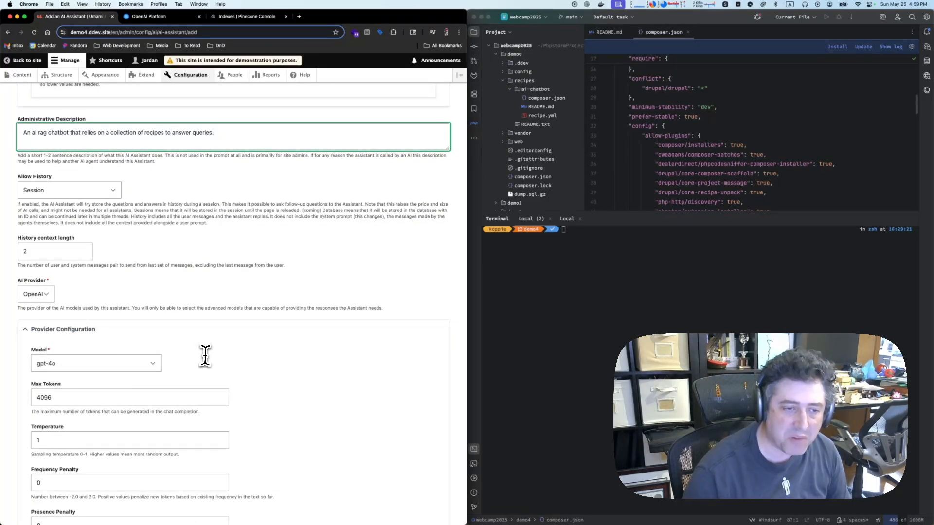
Save the new Recipe Assistant with its OpenAI gpt-4o provider configuration left at the defaults
scroll(205, 355, down, 7)
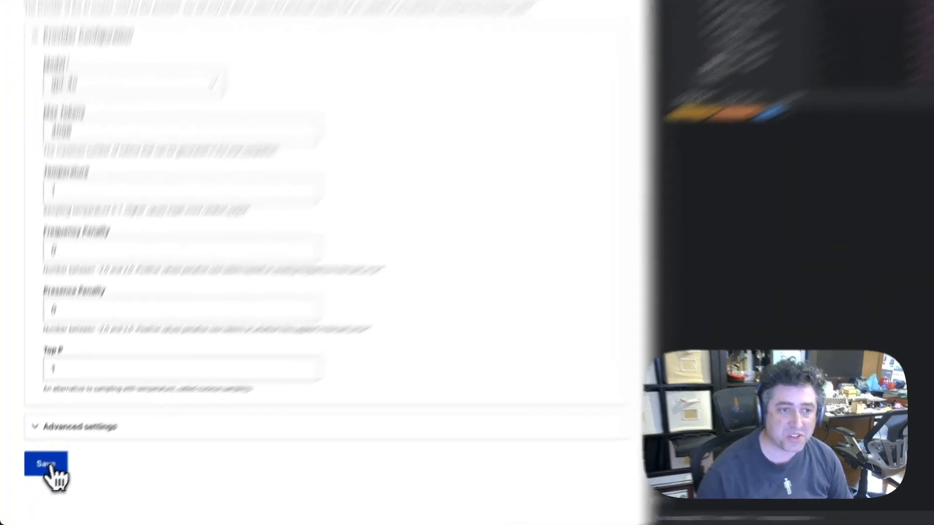
click(33, 482)
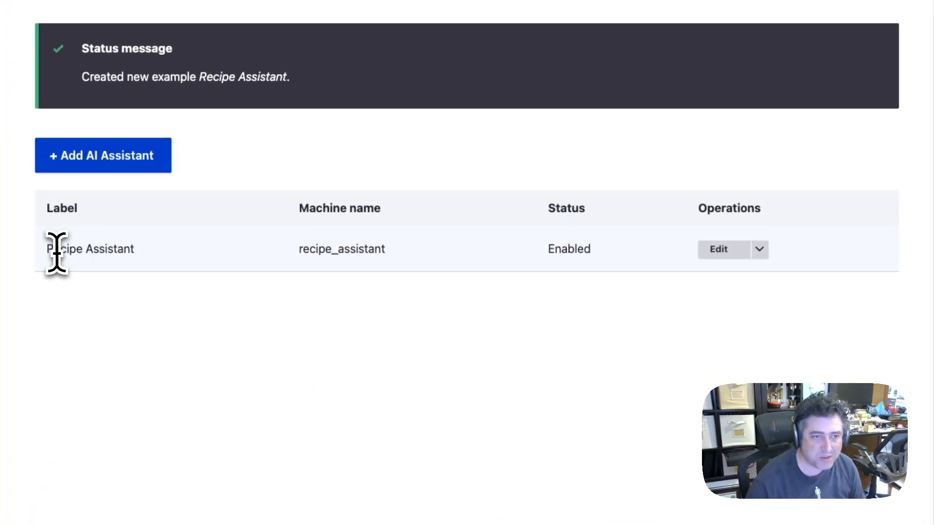
double_click(57, 249)
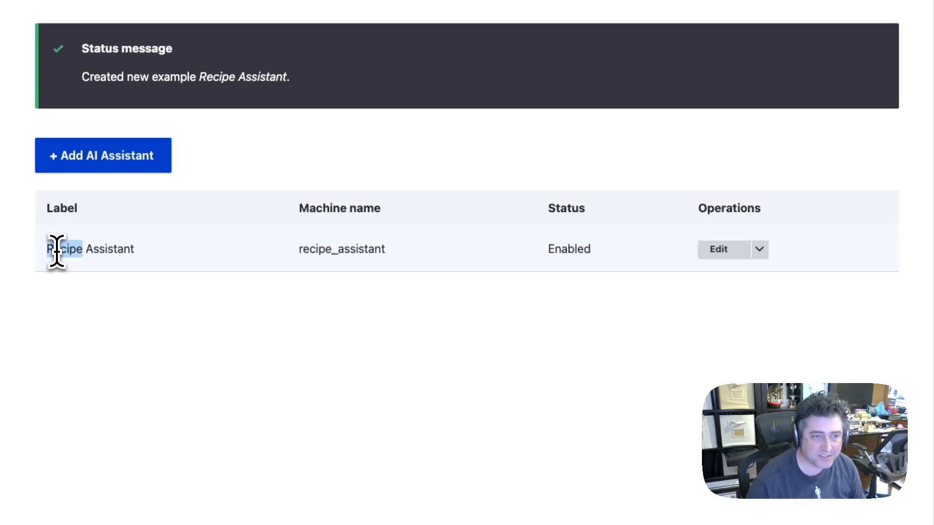
drag(57, 249, 110, 249)
click(177, 267)
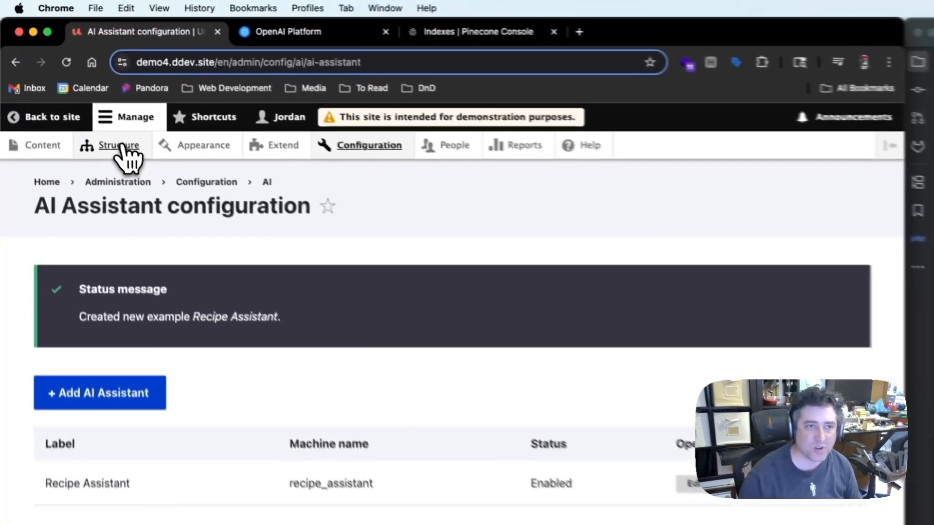
Open the block layout page, view the Umami theme's block region demonstration, and return to the layout
click(63, 75)
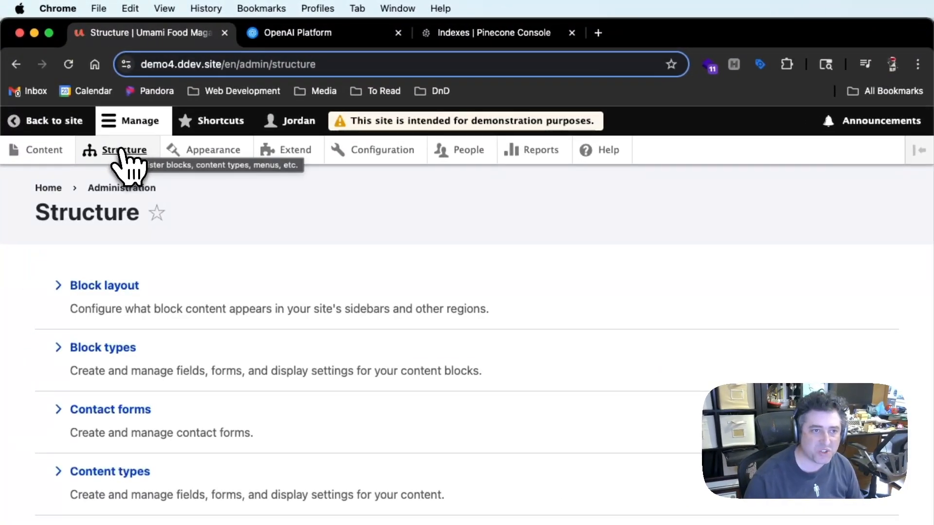
click(84, 292)
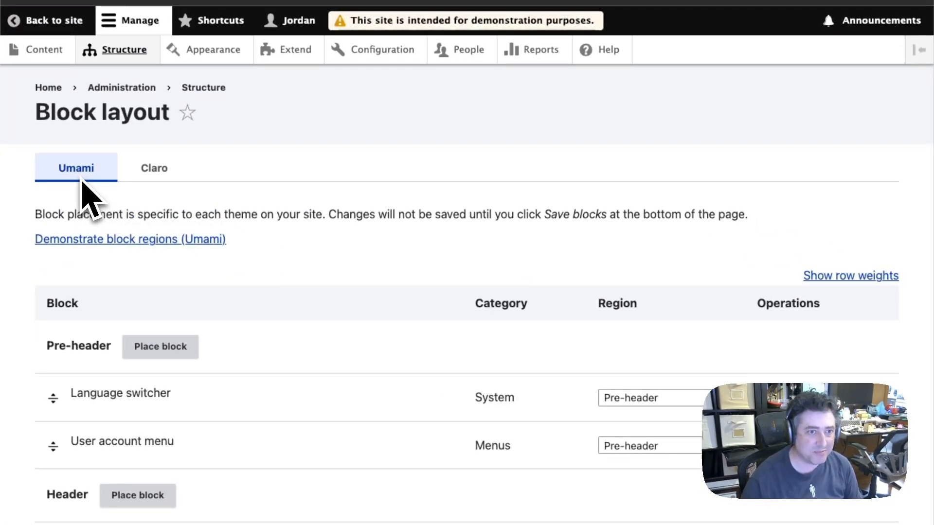
click(89, 239)
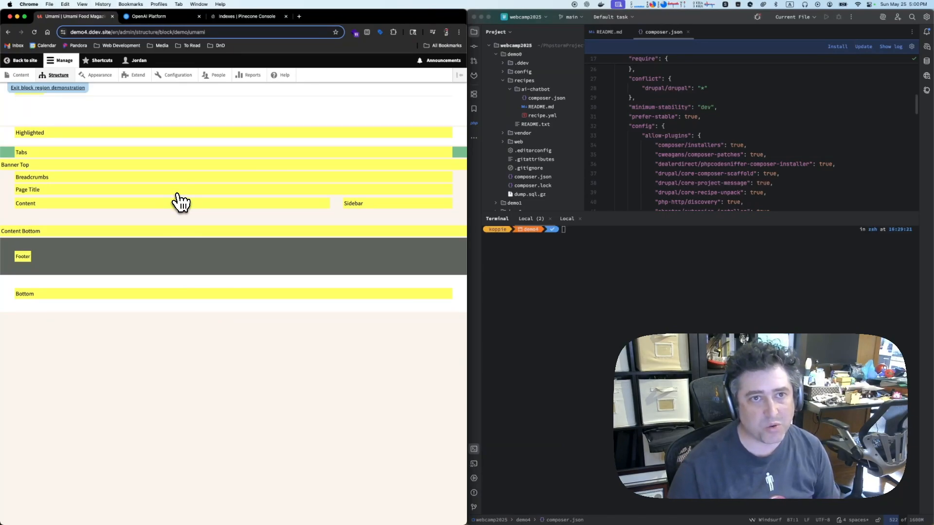
key(super+[)
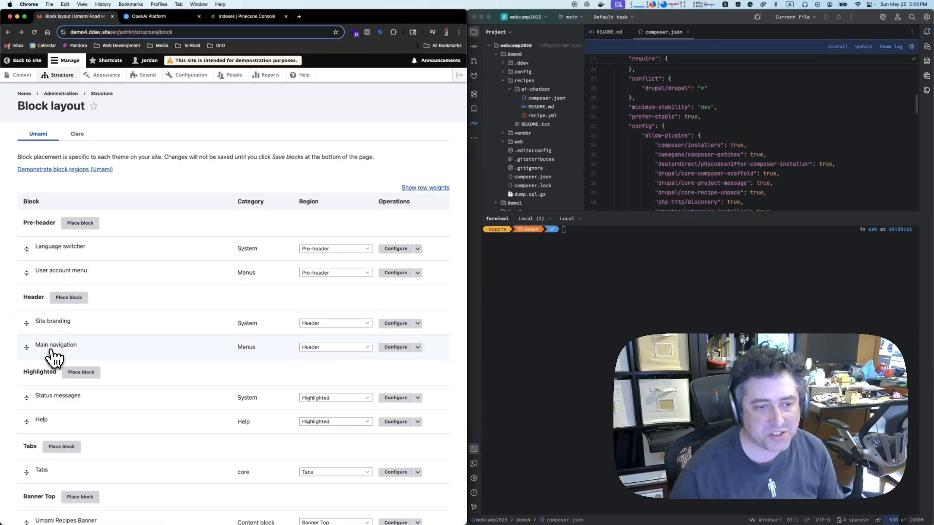
Place an AI Chatbot block in the Bottom region of the Umami theme
scroll(50, 354, down, 10)
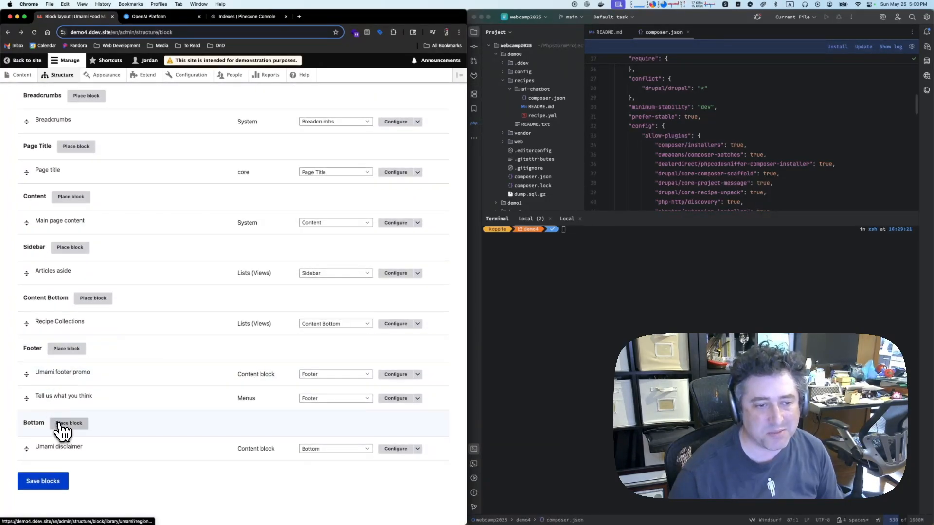
click(62, 424)
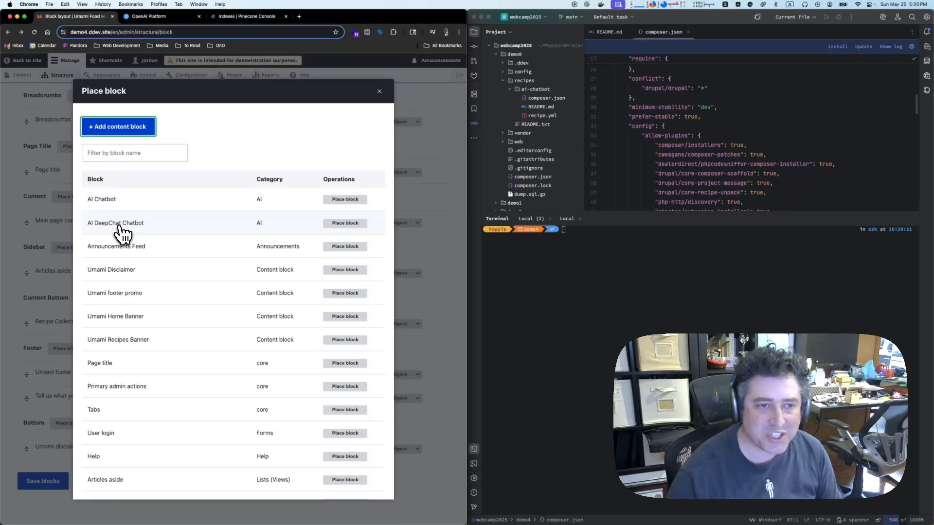
click(343, 200)
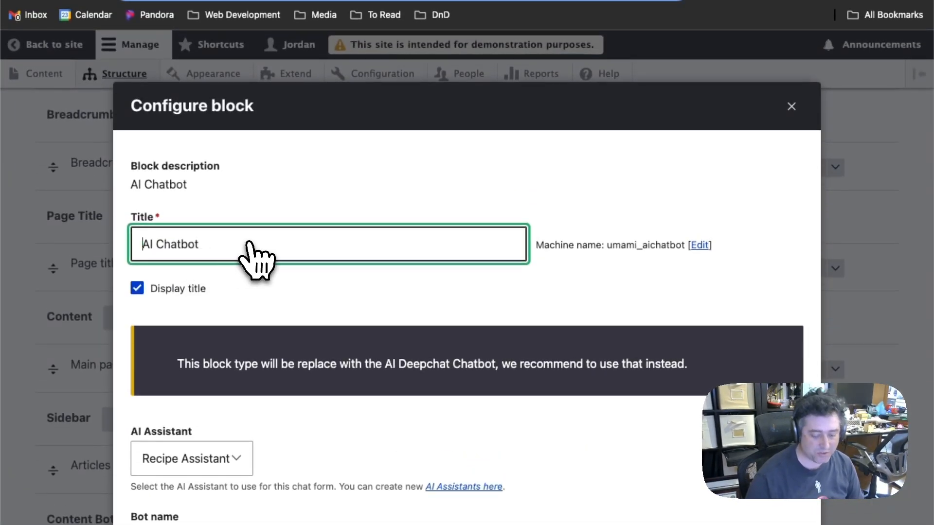
Set both the block title and the bot name to "Recipe Chatbot"
key(Delete)
key(Delete)
key(Delete)
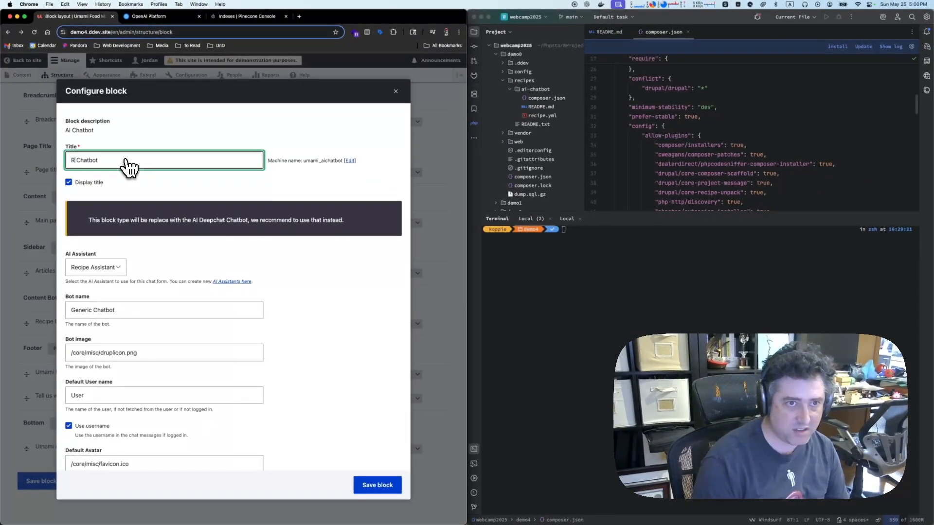
text(Recipe)
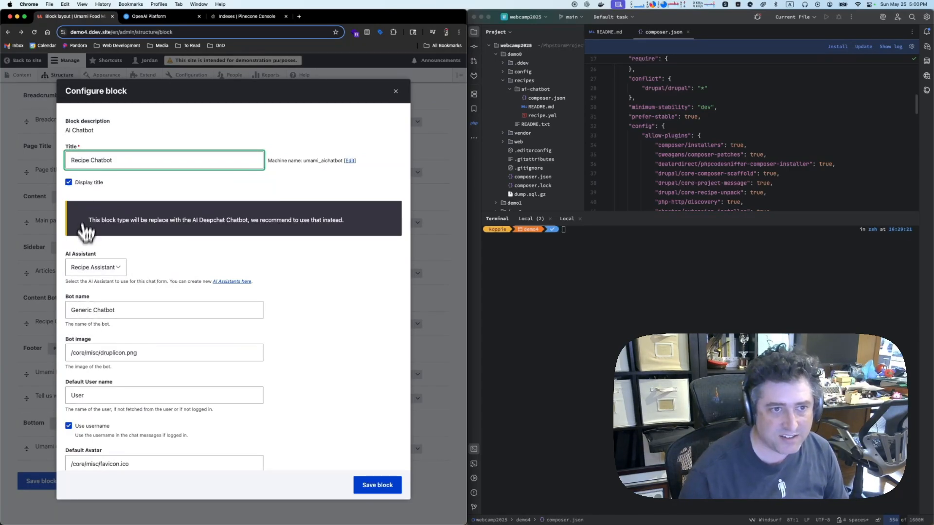
double_click(74, 309)
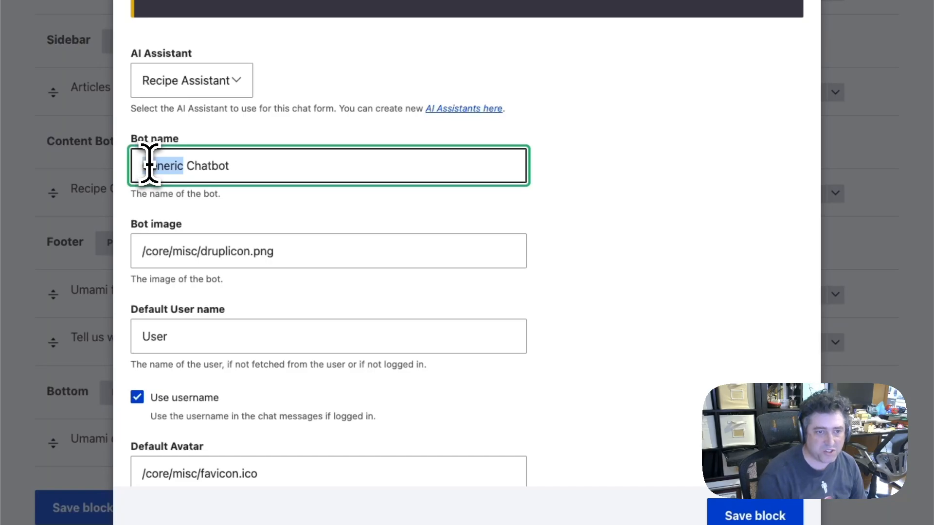
text(Recipe)
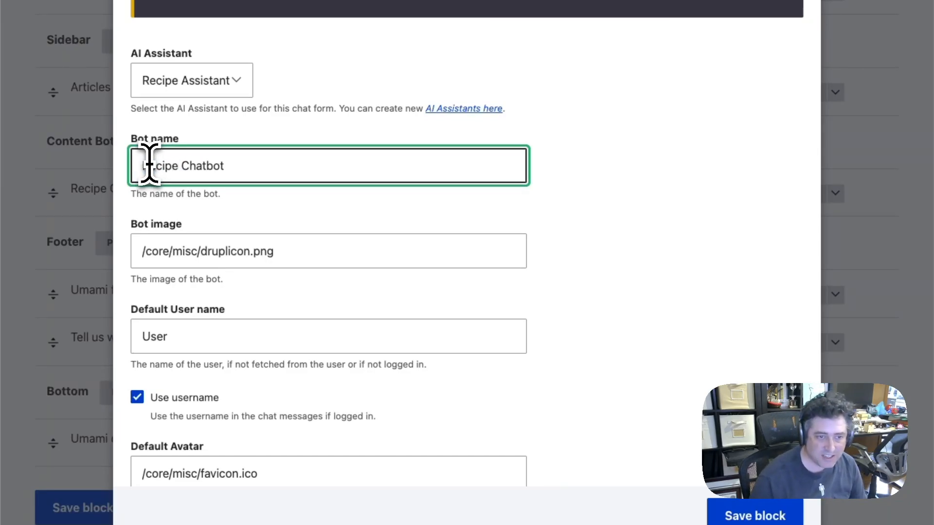
key(Tab)
Change the chatbot's First Message to "Hello! Can I recommend a recipe?"
click(321, 337)
click(571, 335)
scroll(576, 338, down, 5)
scroll(578, 334, down, 1)
click(185, 311)
drag(186, 311, 387, 313)
text(C)
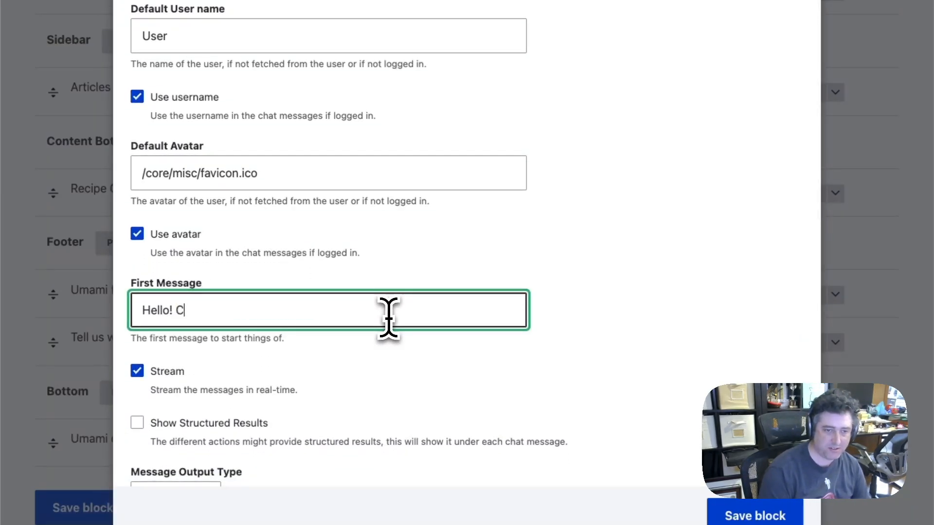
text(an I recommend a recipe?)
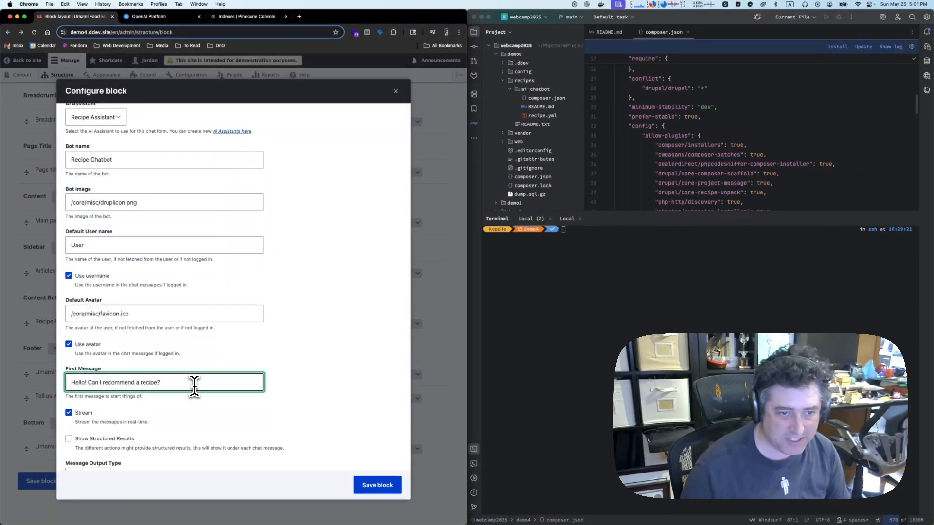
Set the chatbot's Message Output Type to HTML and save the block in the Bottom region
scroll(194, 385, down, 5)
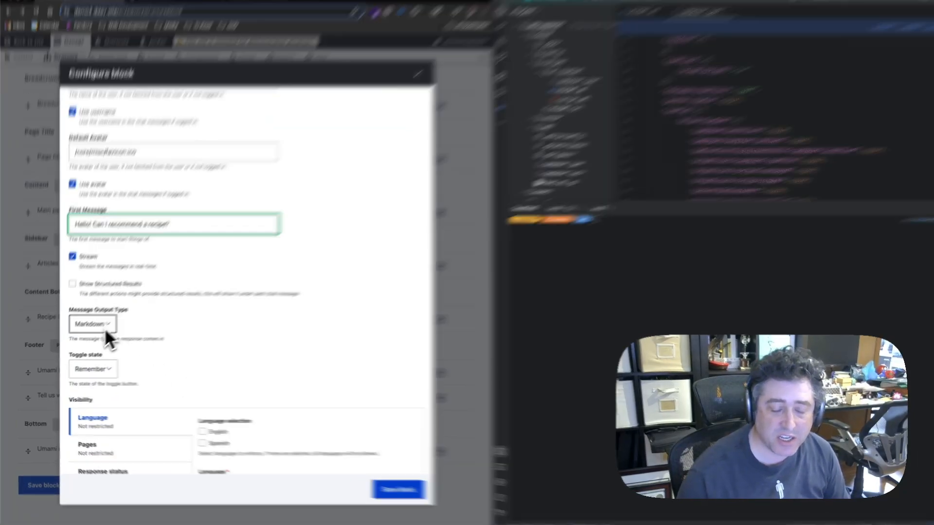
click(97, 351)
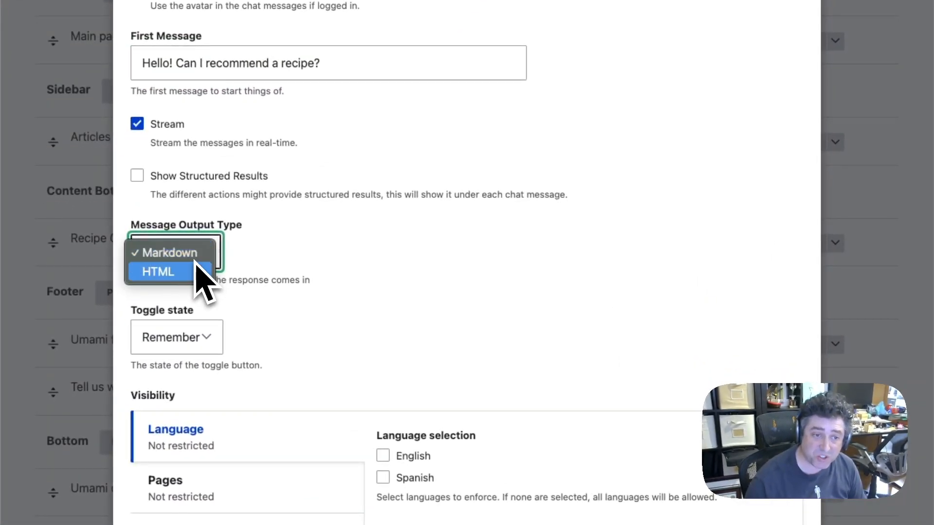
click(189, 284)
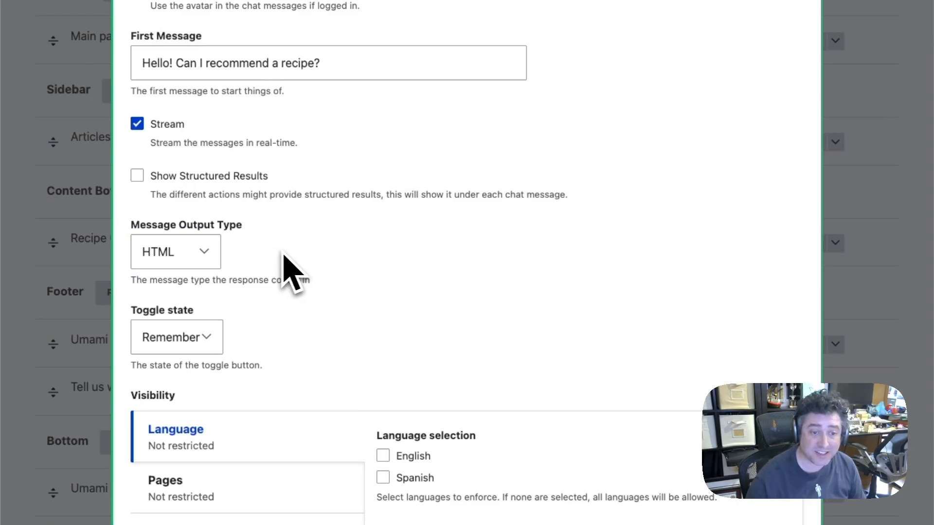
scroll(428, 282, down, 5)
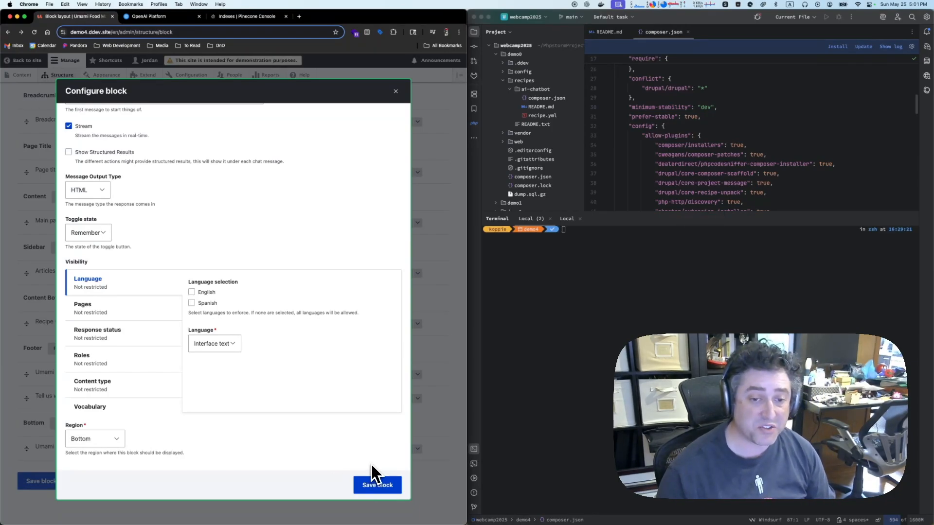
click(374, 481)
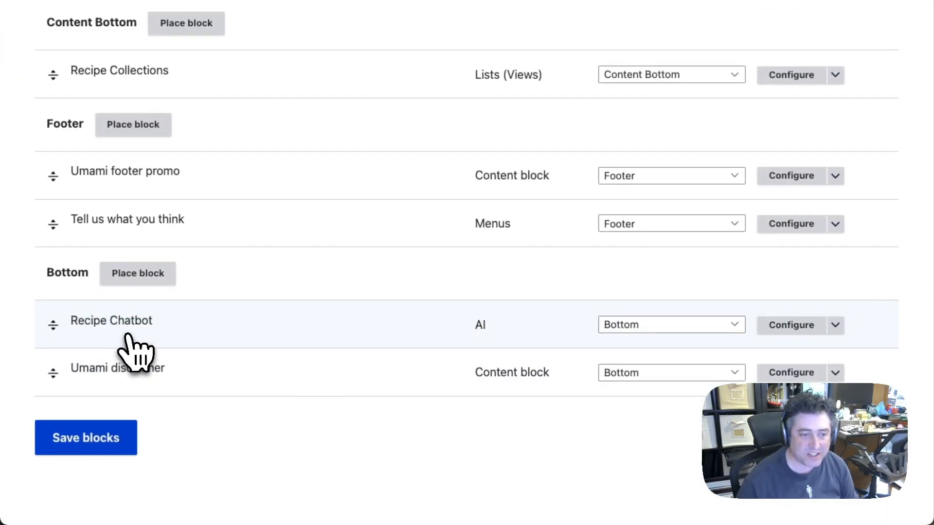
Save the block layout and go to the Umami site's home page
click(83, 440)
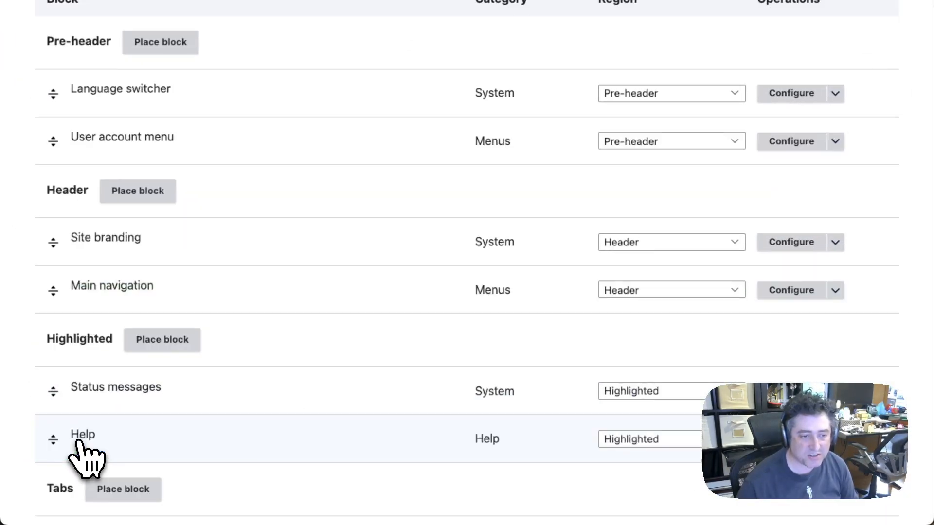
scroll(83, 452, up, 8)
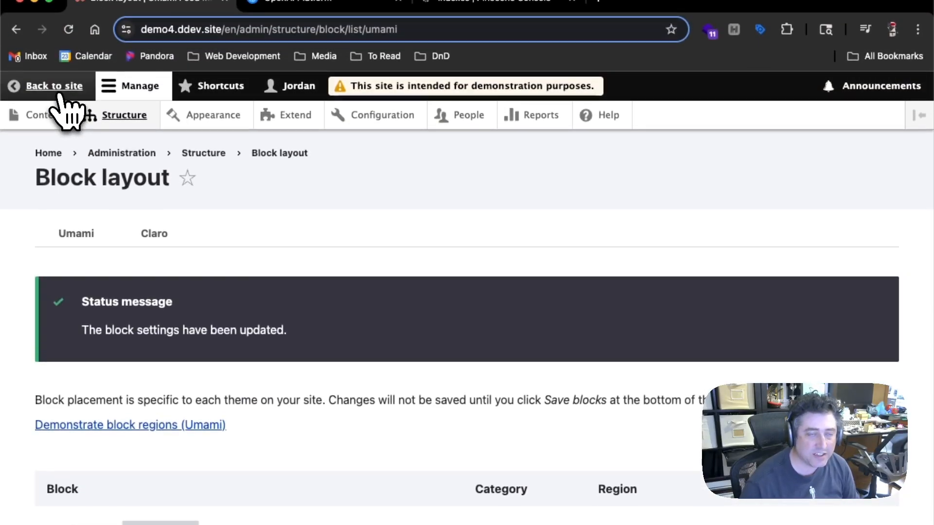
click(59, 88)
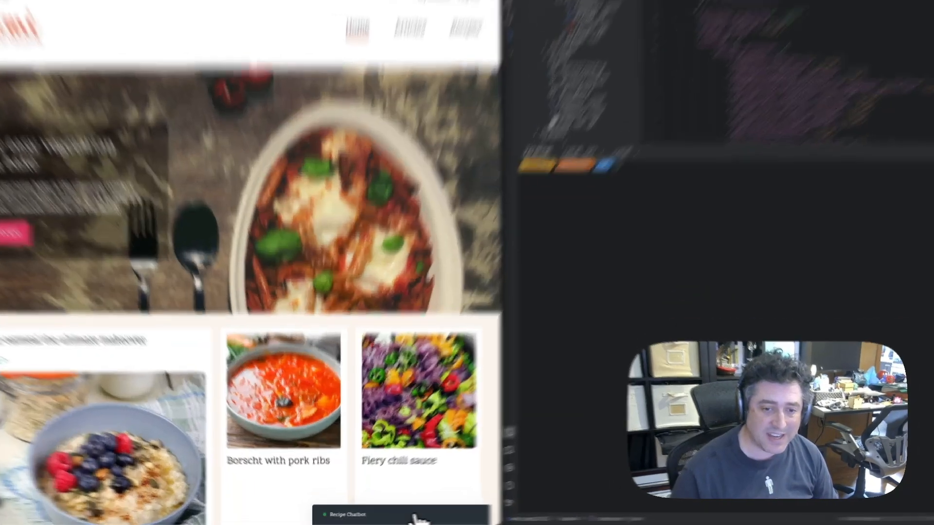
Open the Recipe Chatbot on the home page and ask "Can you recommend a recipe for borscht?"
click(396, 517)
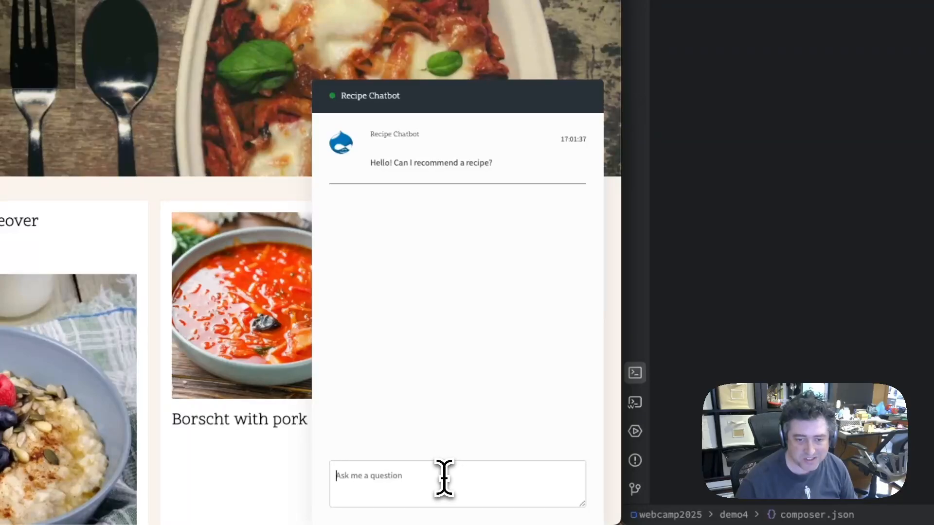
text(Can you recommend a recipe for borscht?)
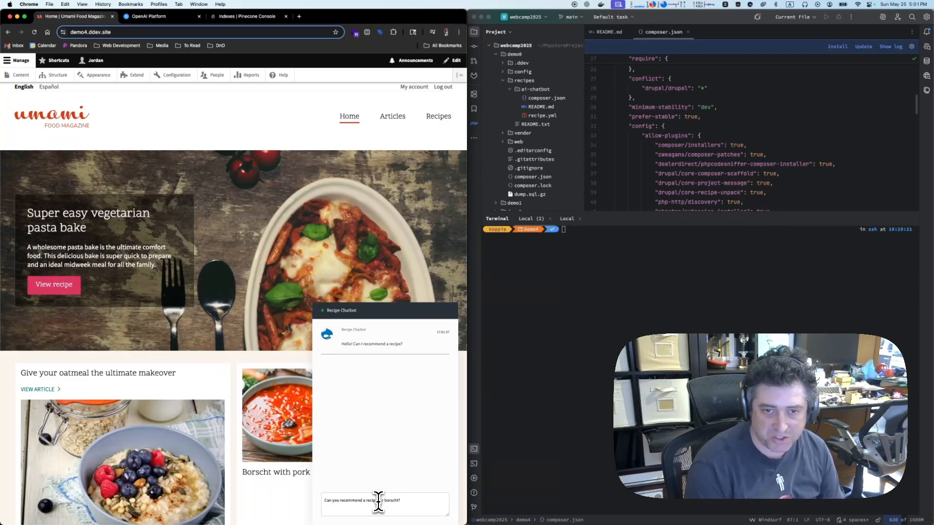
key(Return)
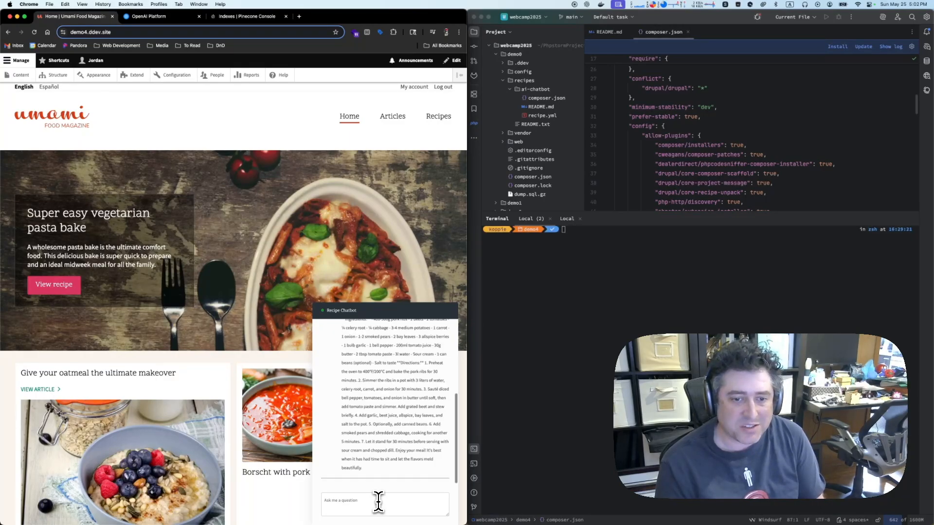
Read through the chatbot's borscht answer and compare it with the Borscht with pork ribs recipe on the home page
scroll(381, 428, up, 3)
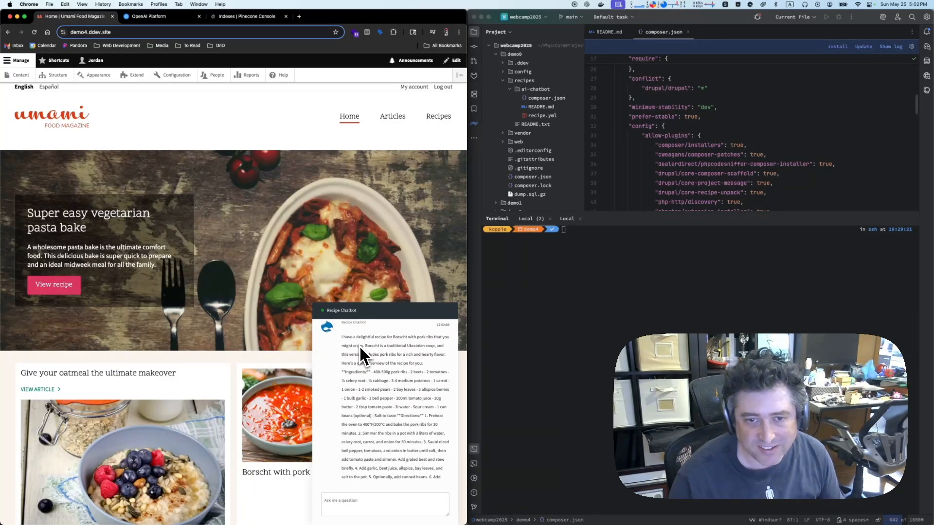
scroll(249, 417, down, 3)
scroll(248, 417, down, 2)
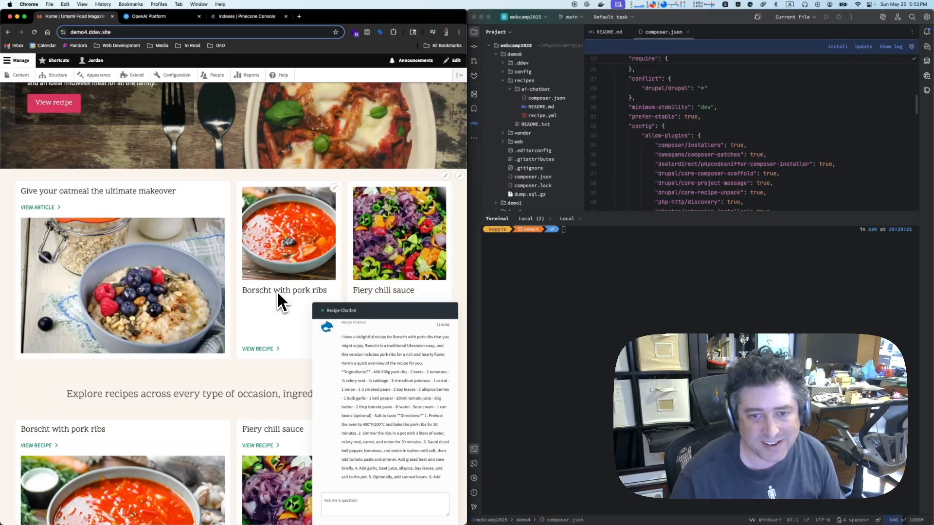
scroll(349, 463, down, 2)
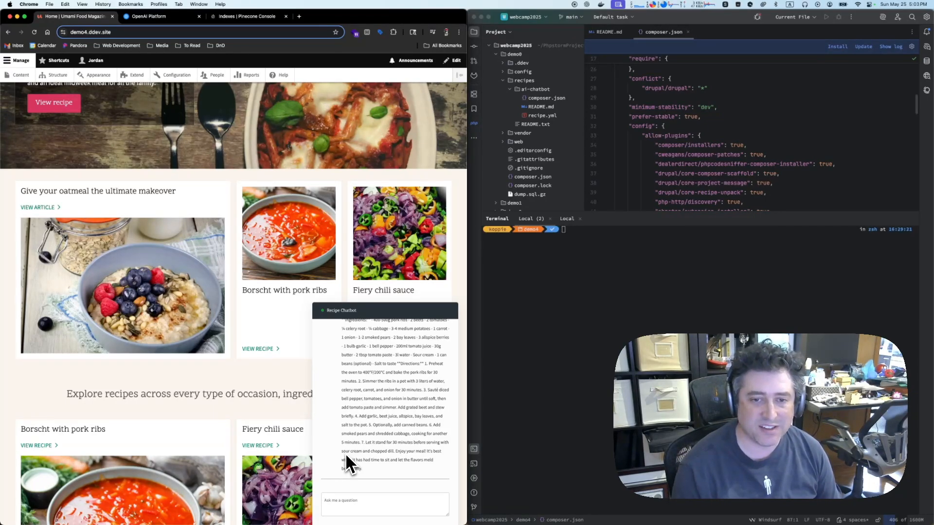
scroll(337, 363, up, 10)
scroll(337, 364, down, 3)
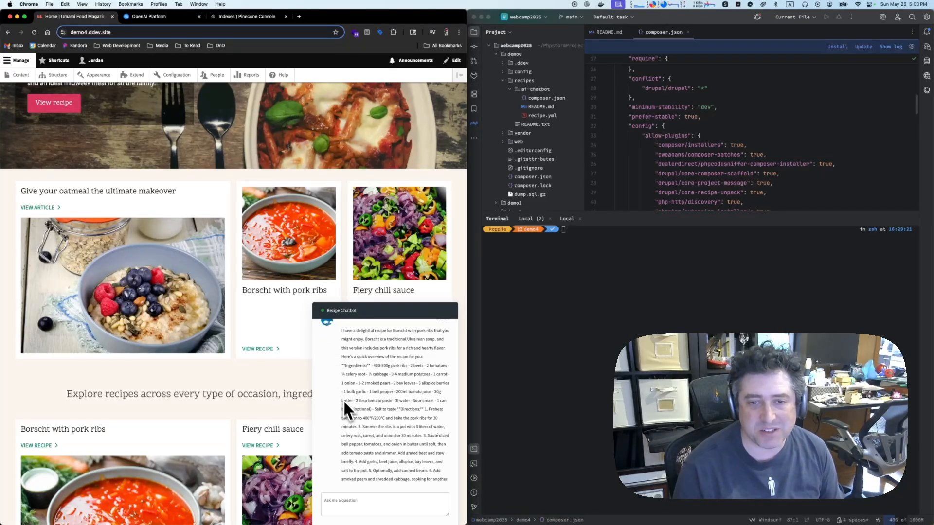
scroll(372, 431, down, 3)
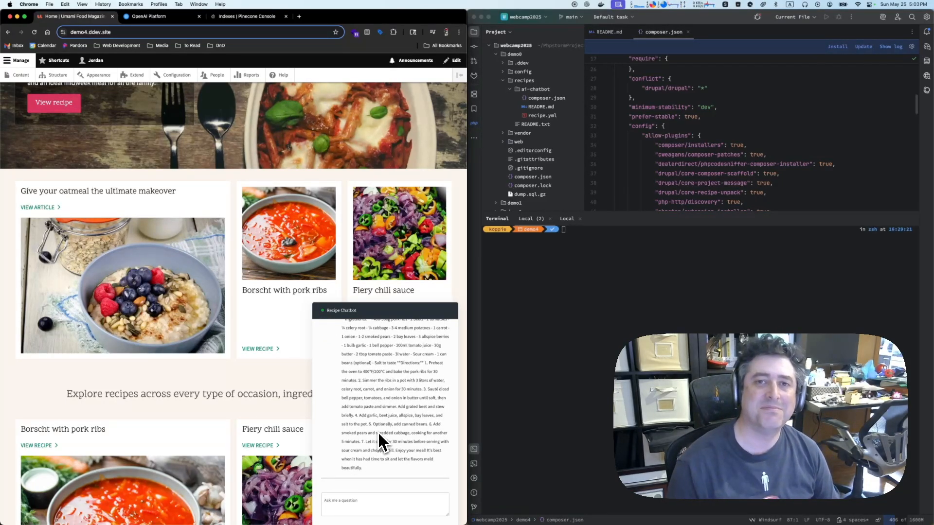